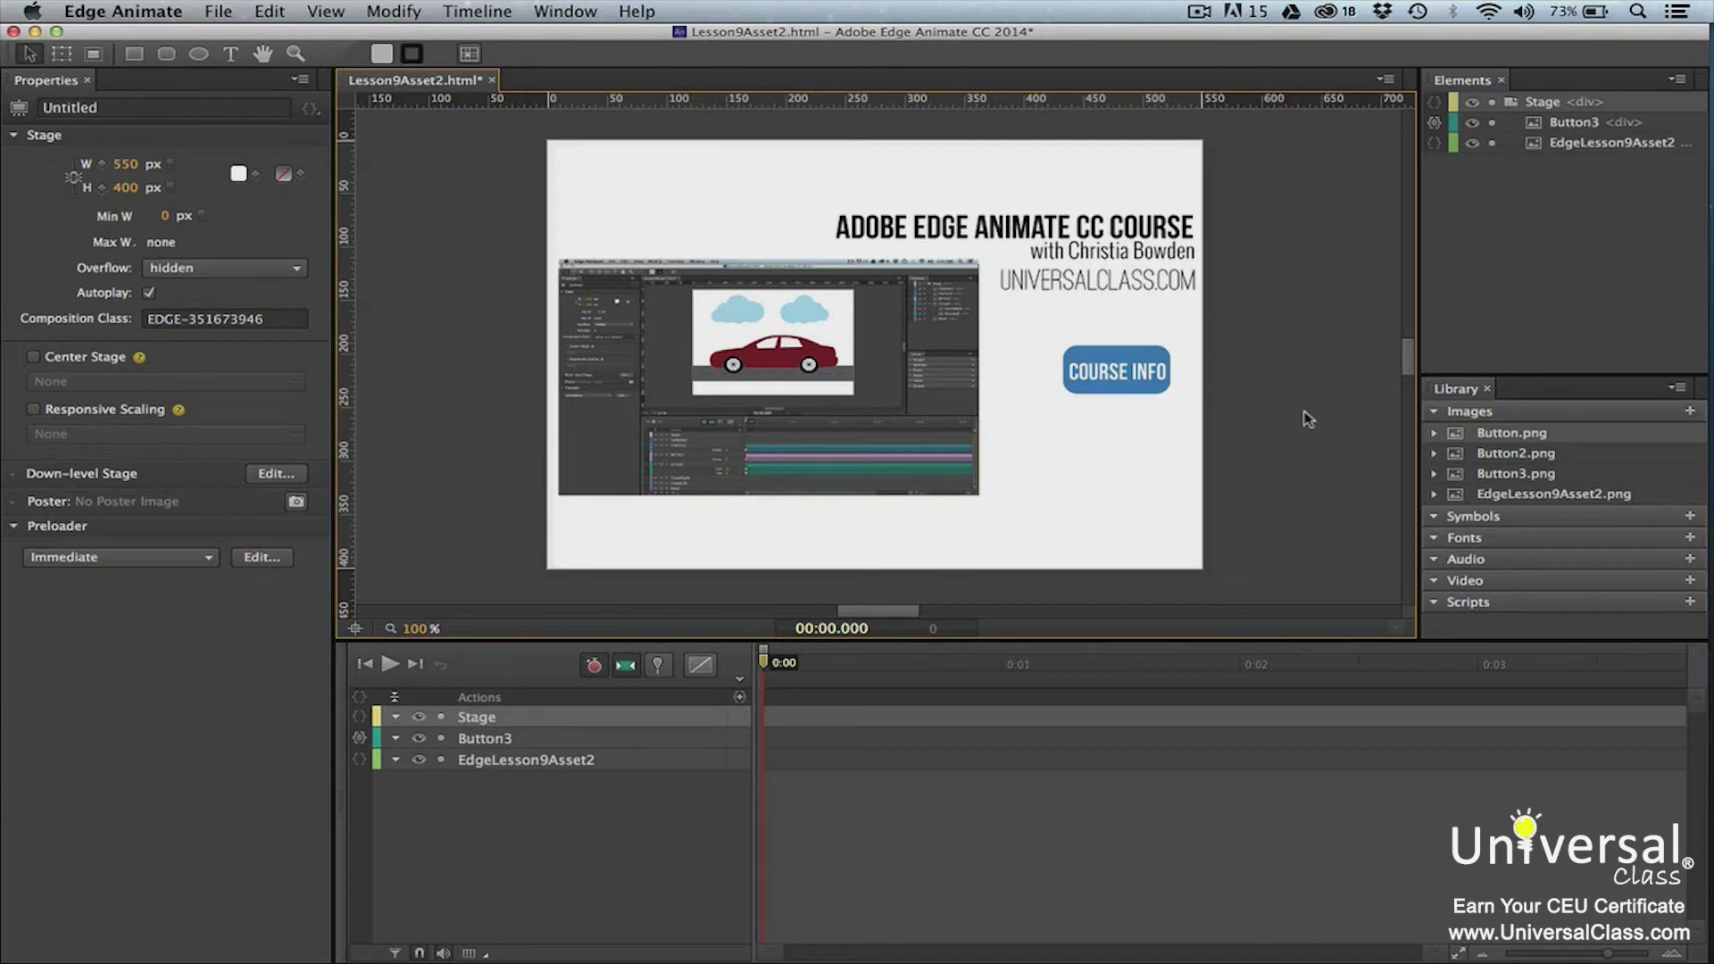
- Open the Code panel, toggle Full Code on and off, and show Button3's click handler
left_click(582, 11)
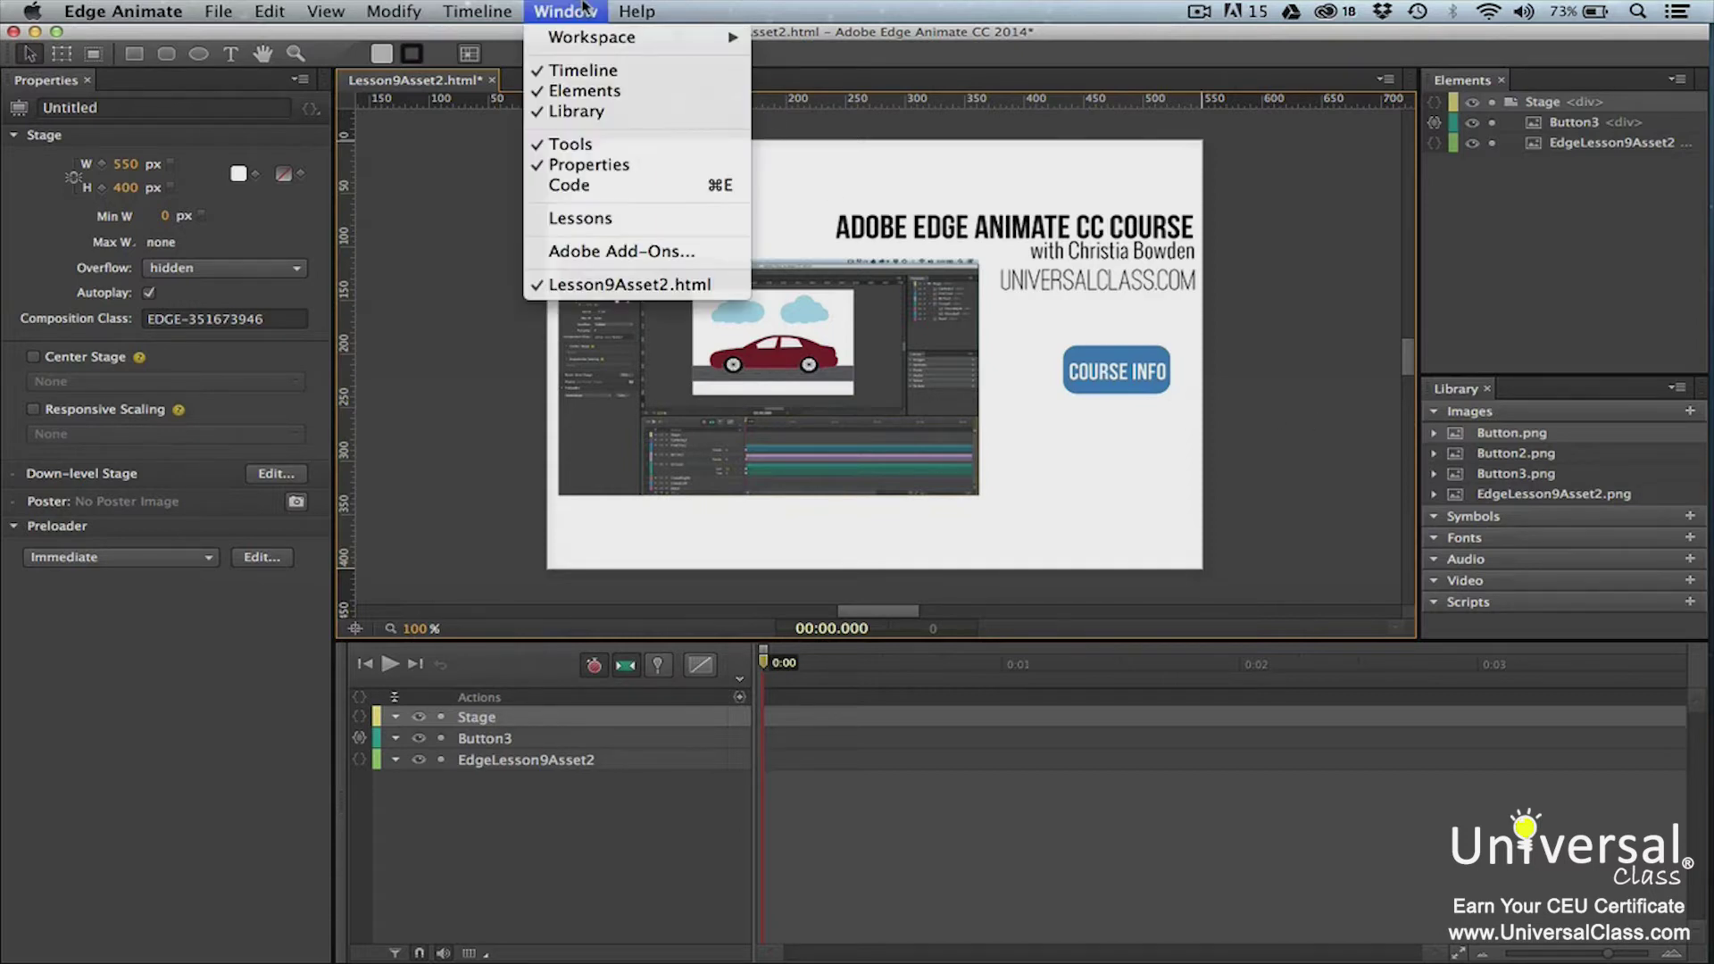
left_click(623, 185)
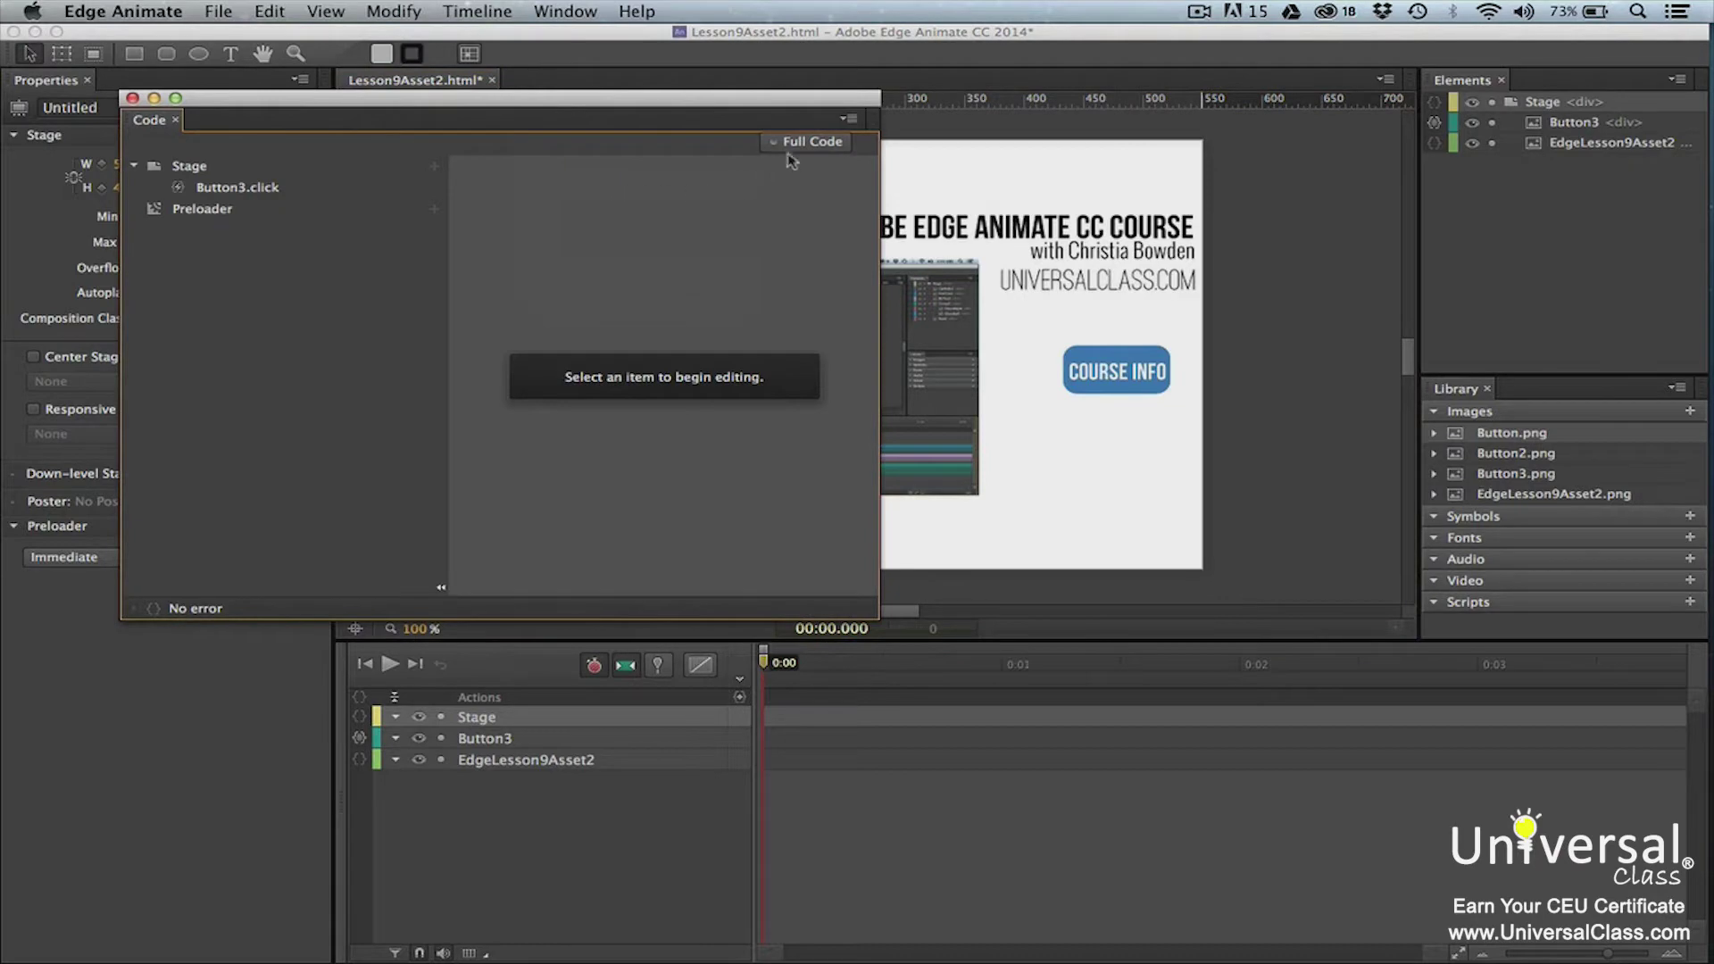
left_click(795, 147)
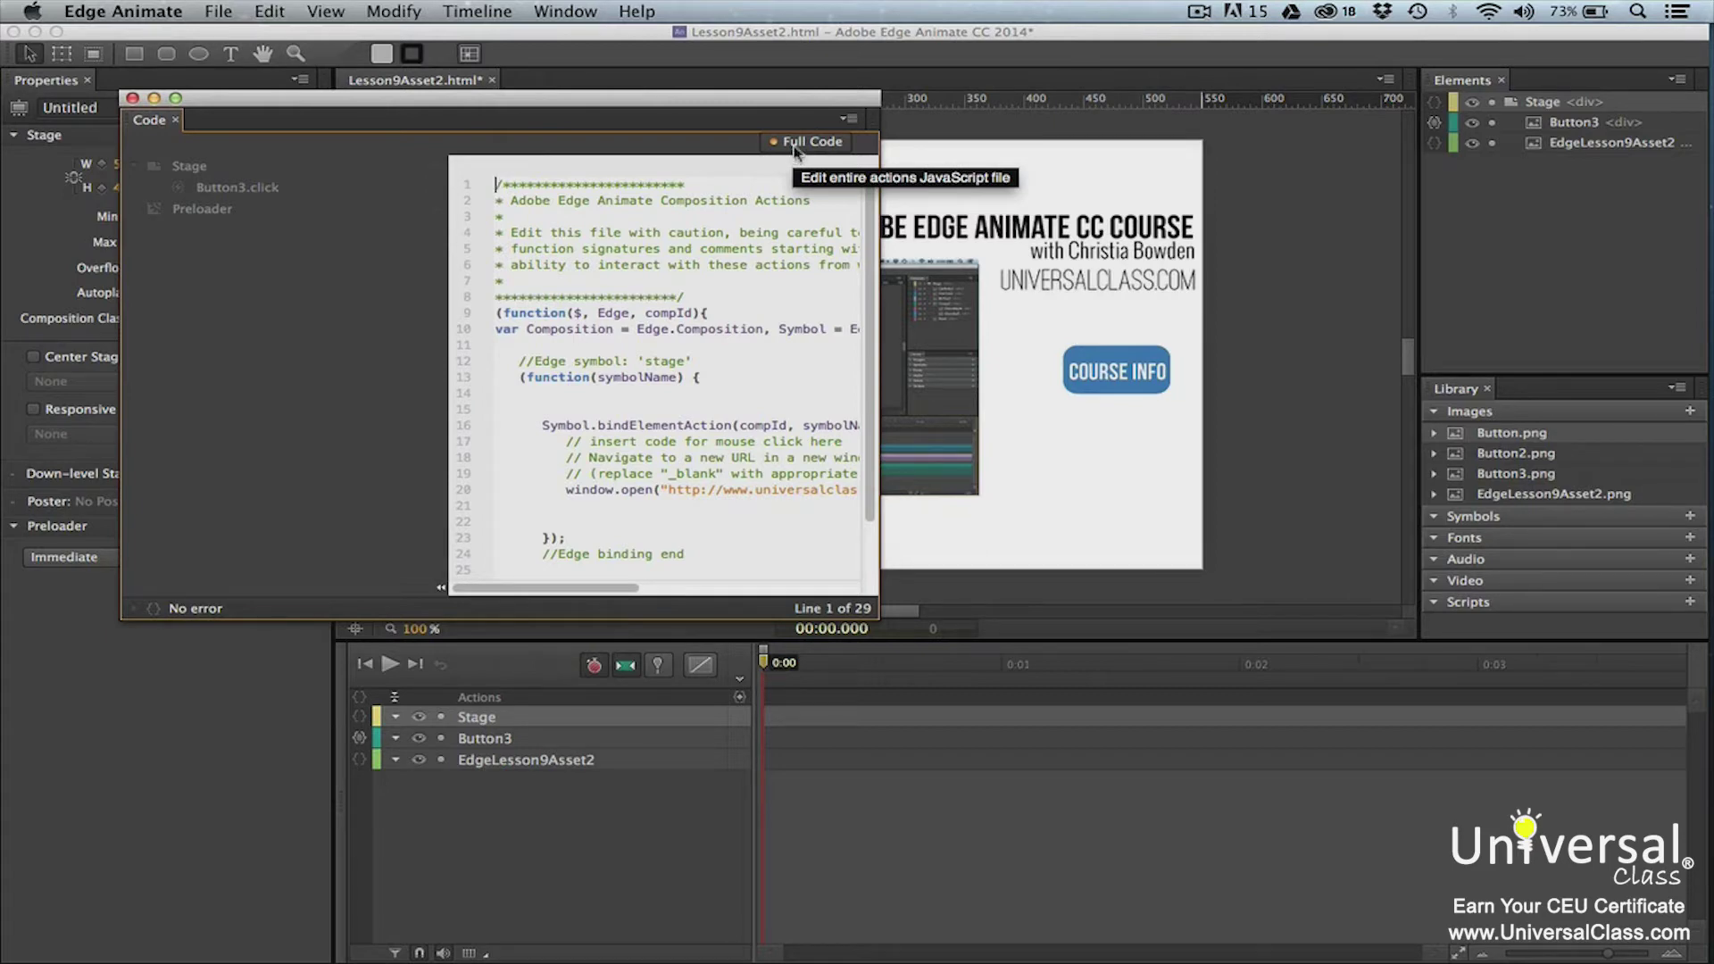
left_click(794, 145)
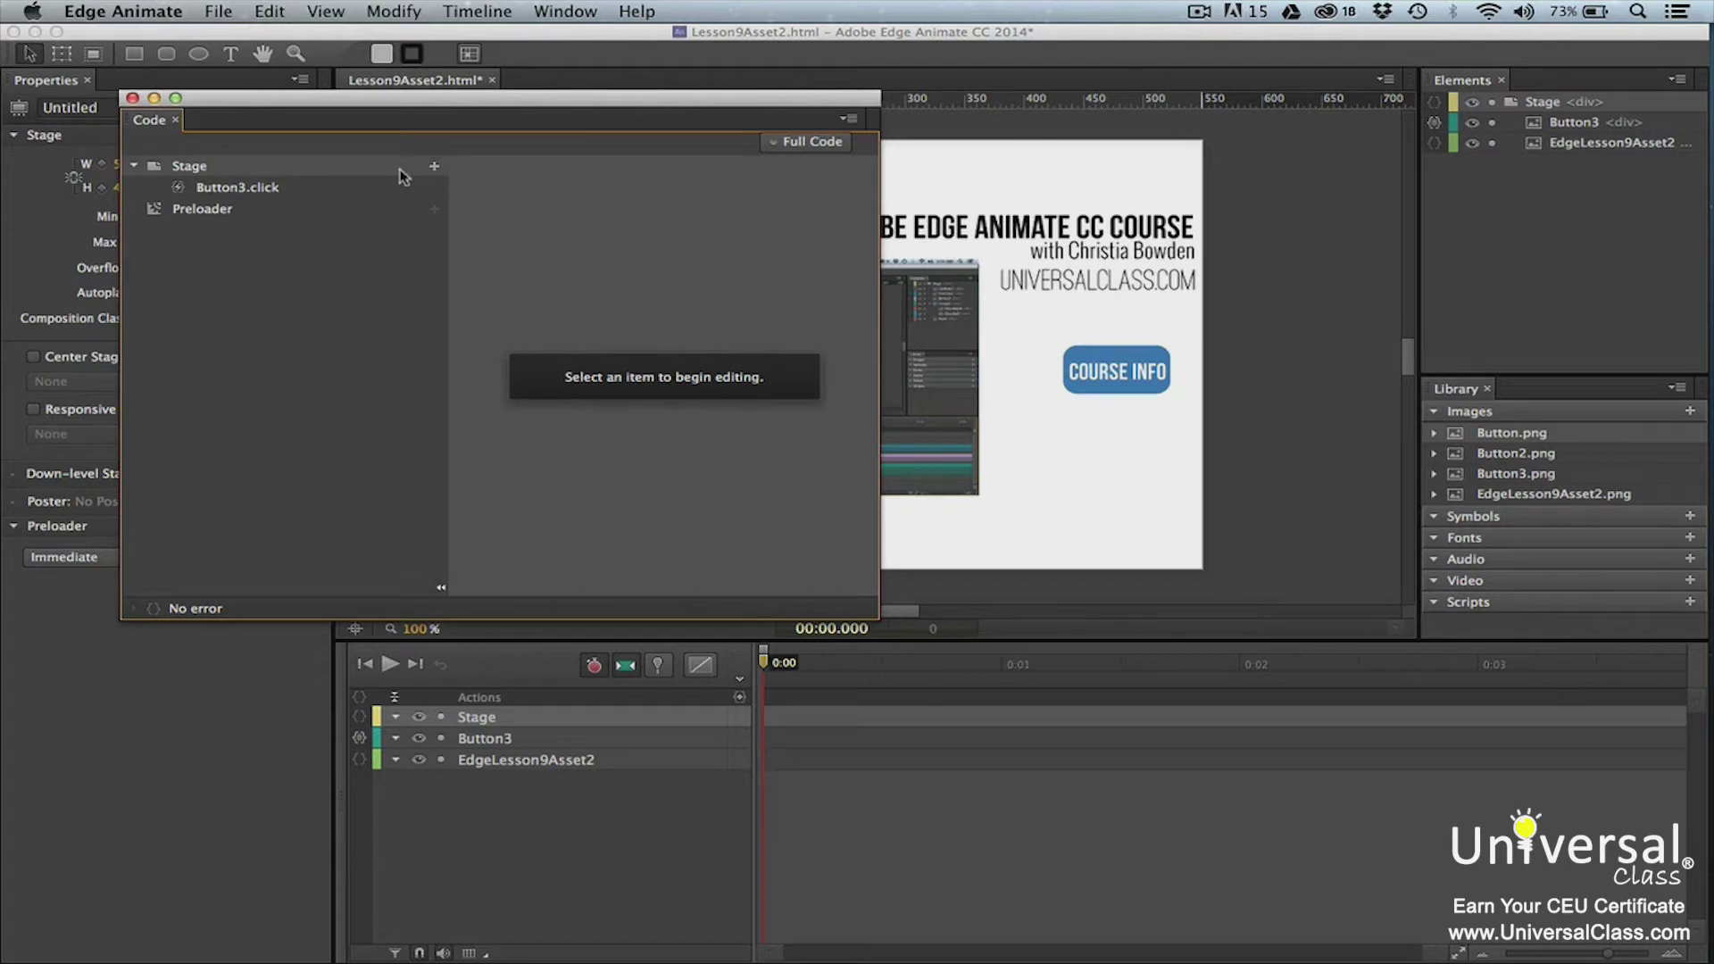
left_click(328, 198)
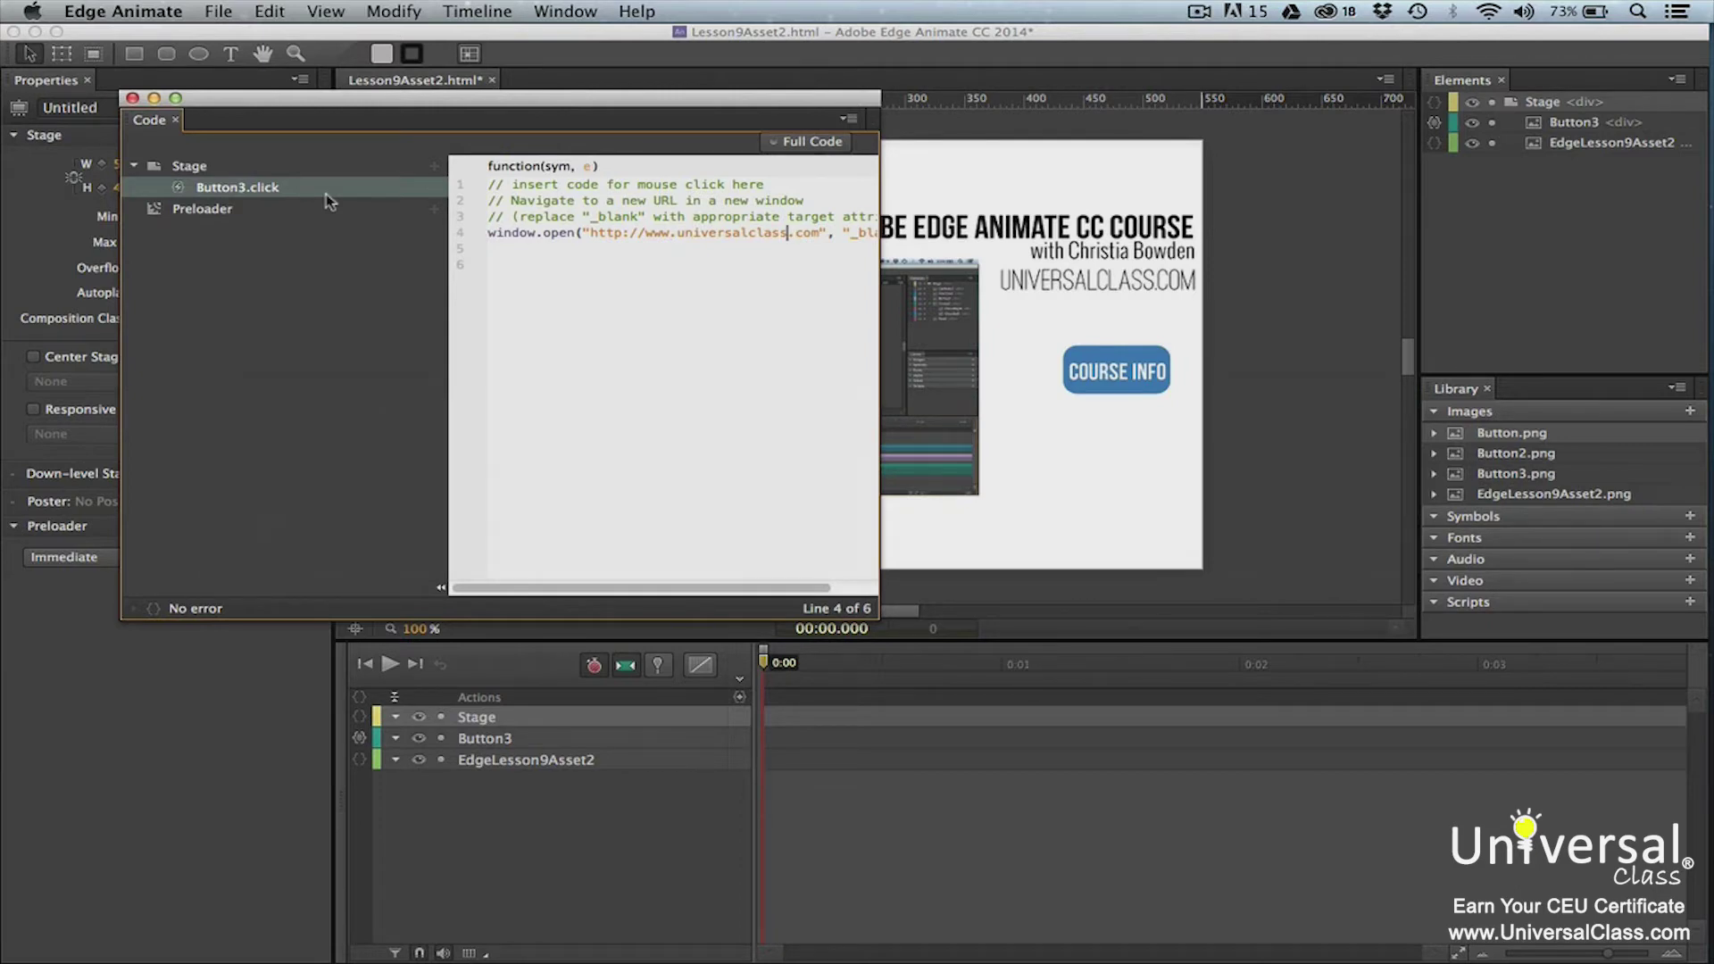
- Inspect Button3's event and action options, then delete the bracket after window.open to cause a syntax error
left_click(435, 166)
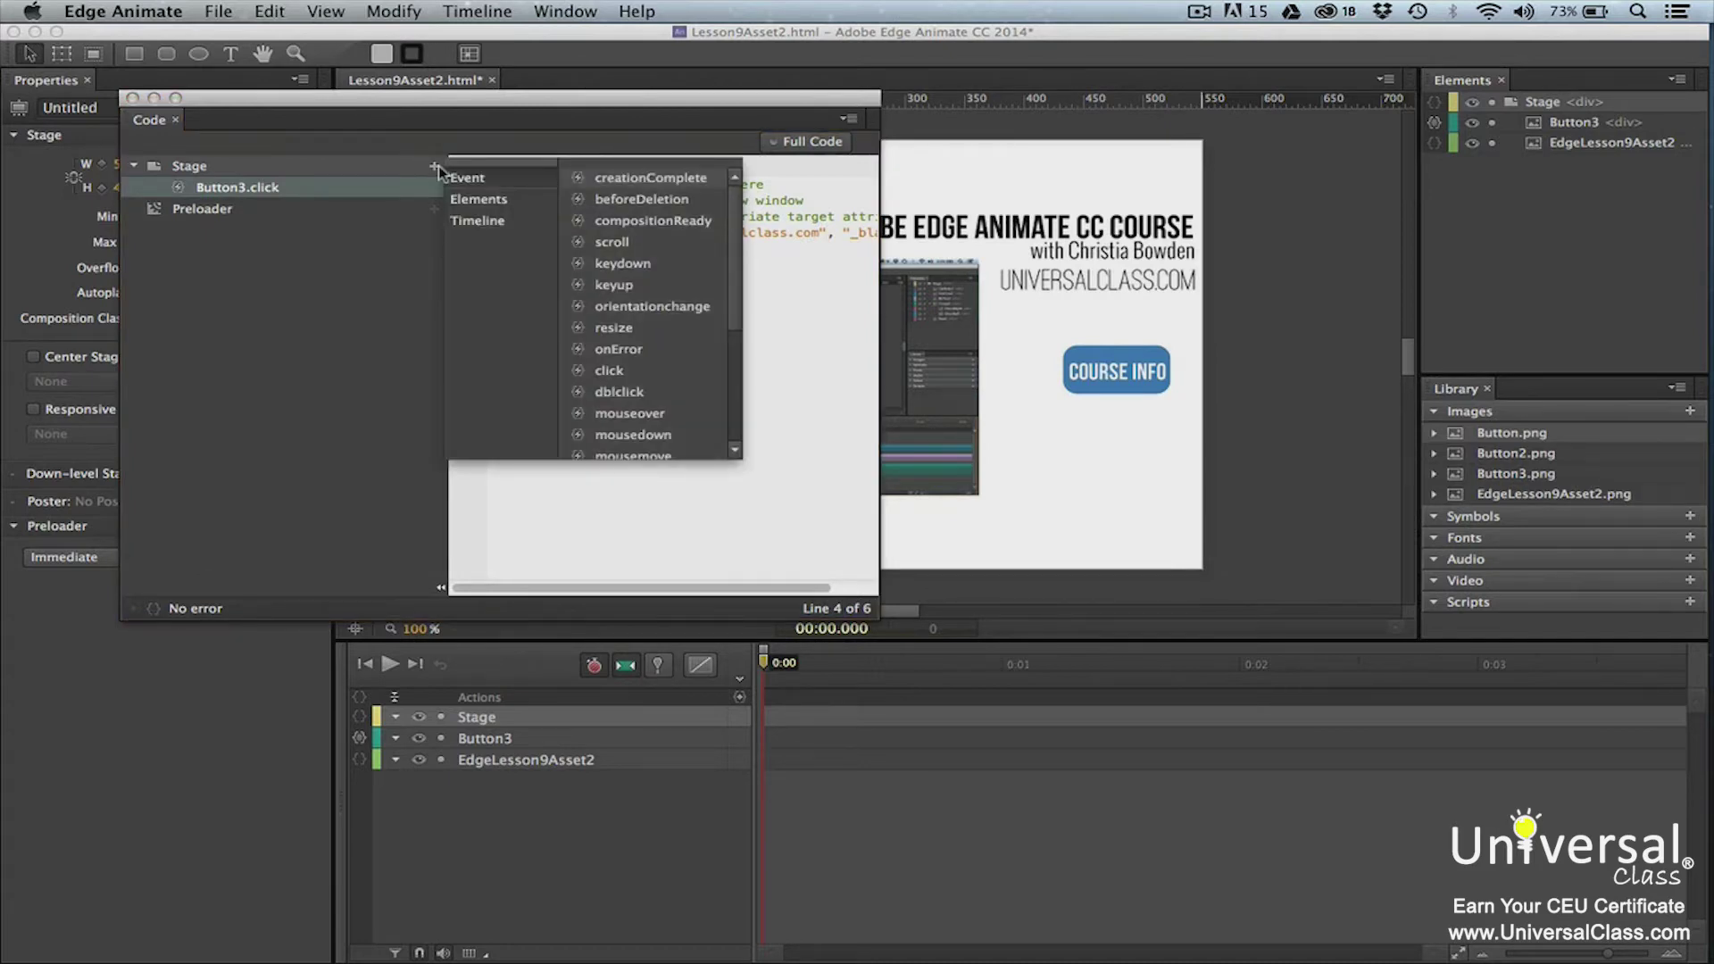
right_click(369, 202)
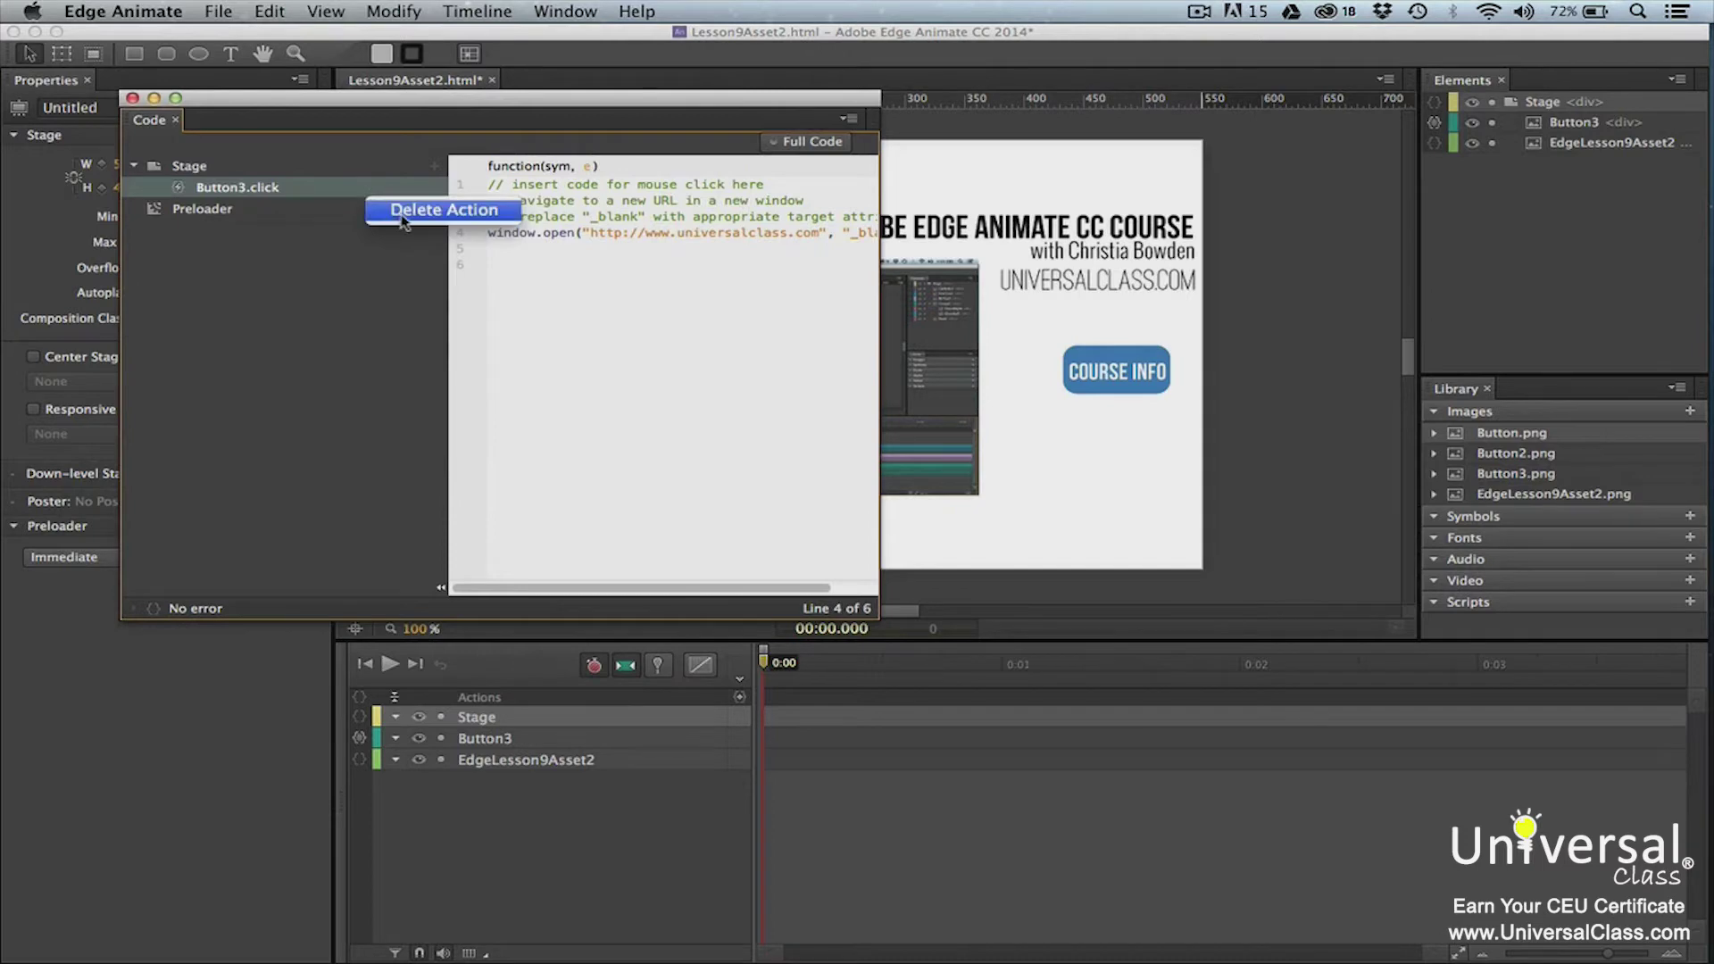
left_click(362, 255)
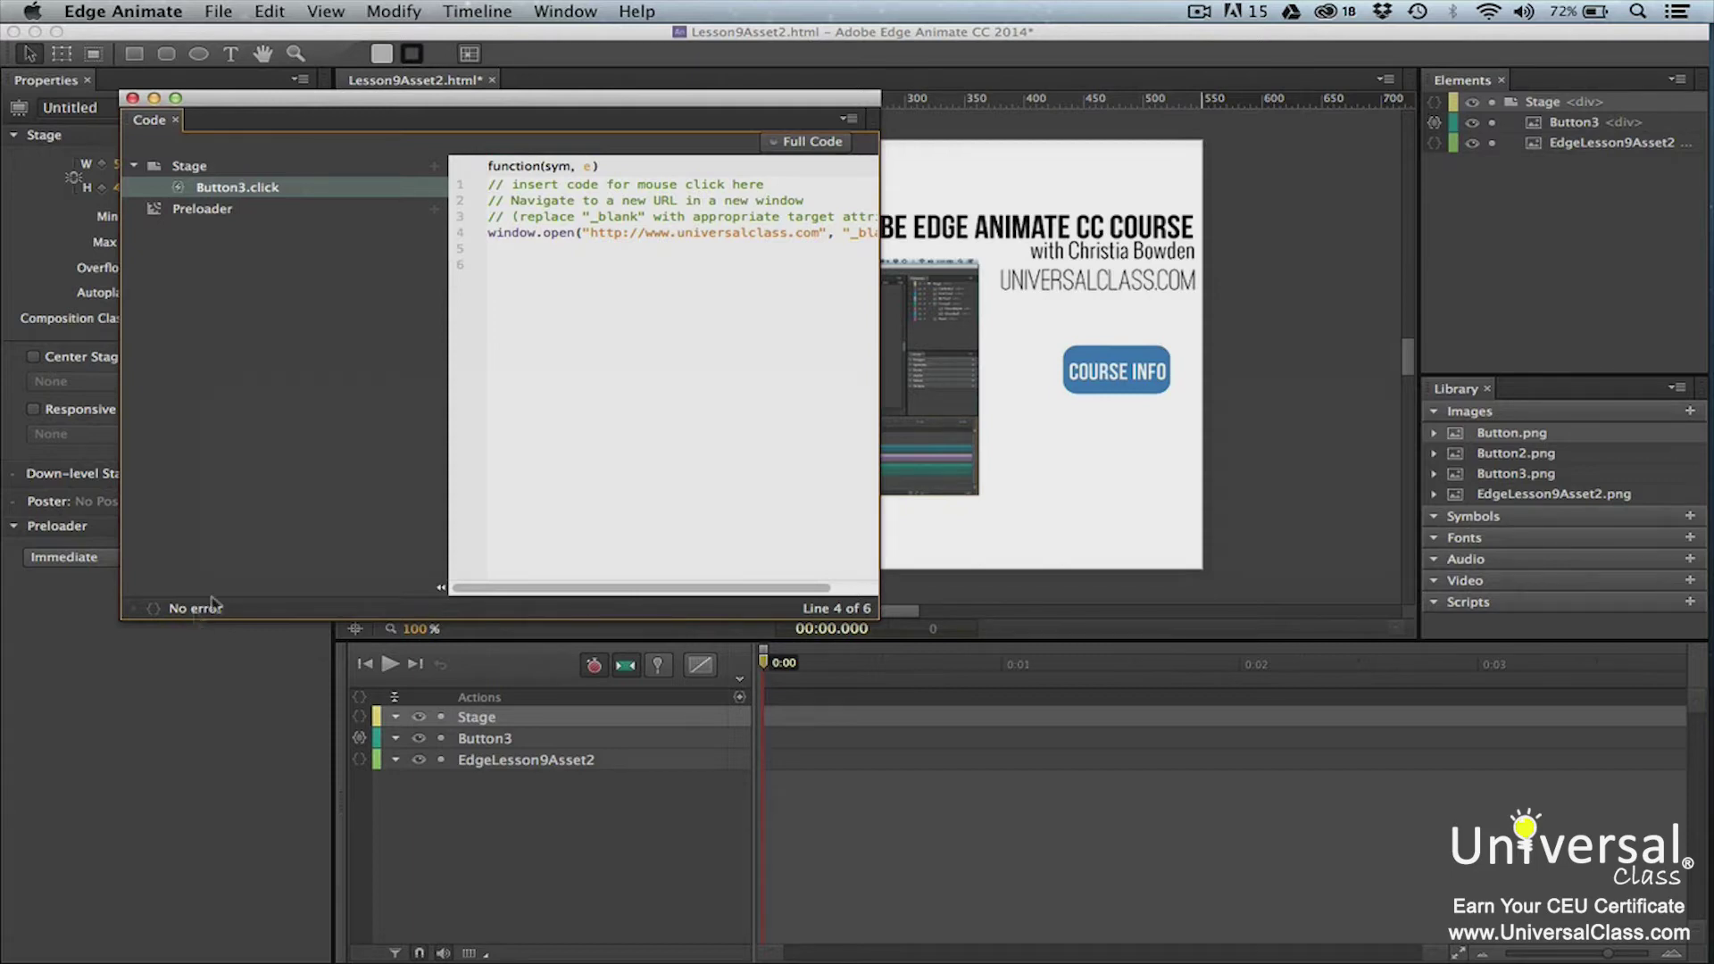
left_click(582, 234)
key("BackSpace")
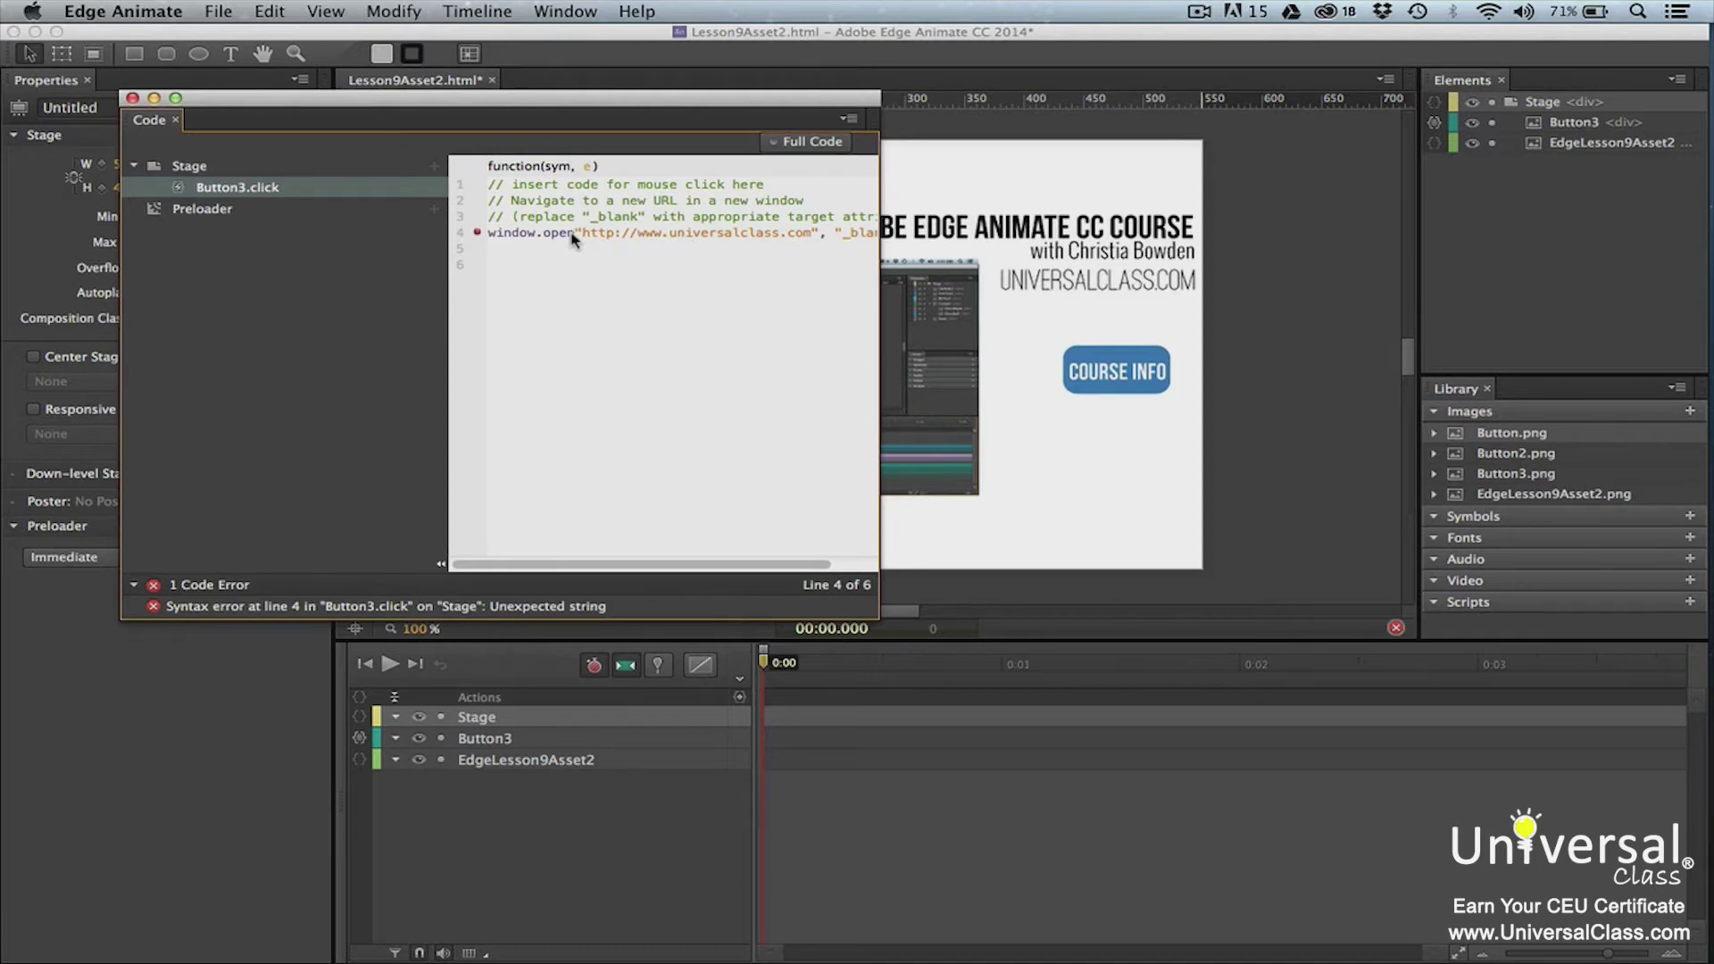
- Retype the ( after window.open so the code reports No error
type("(")
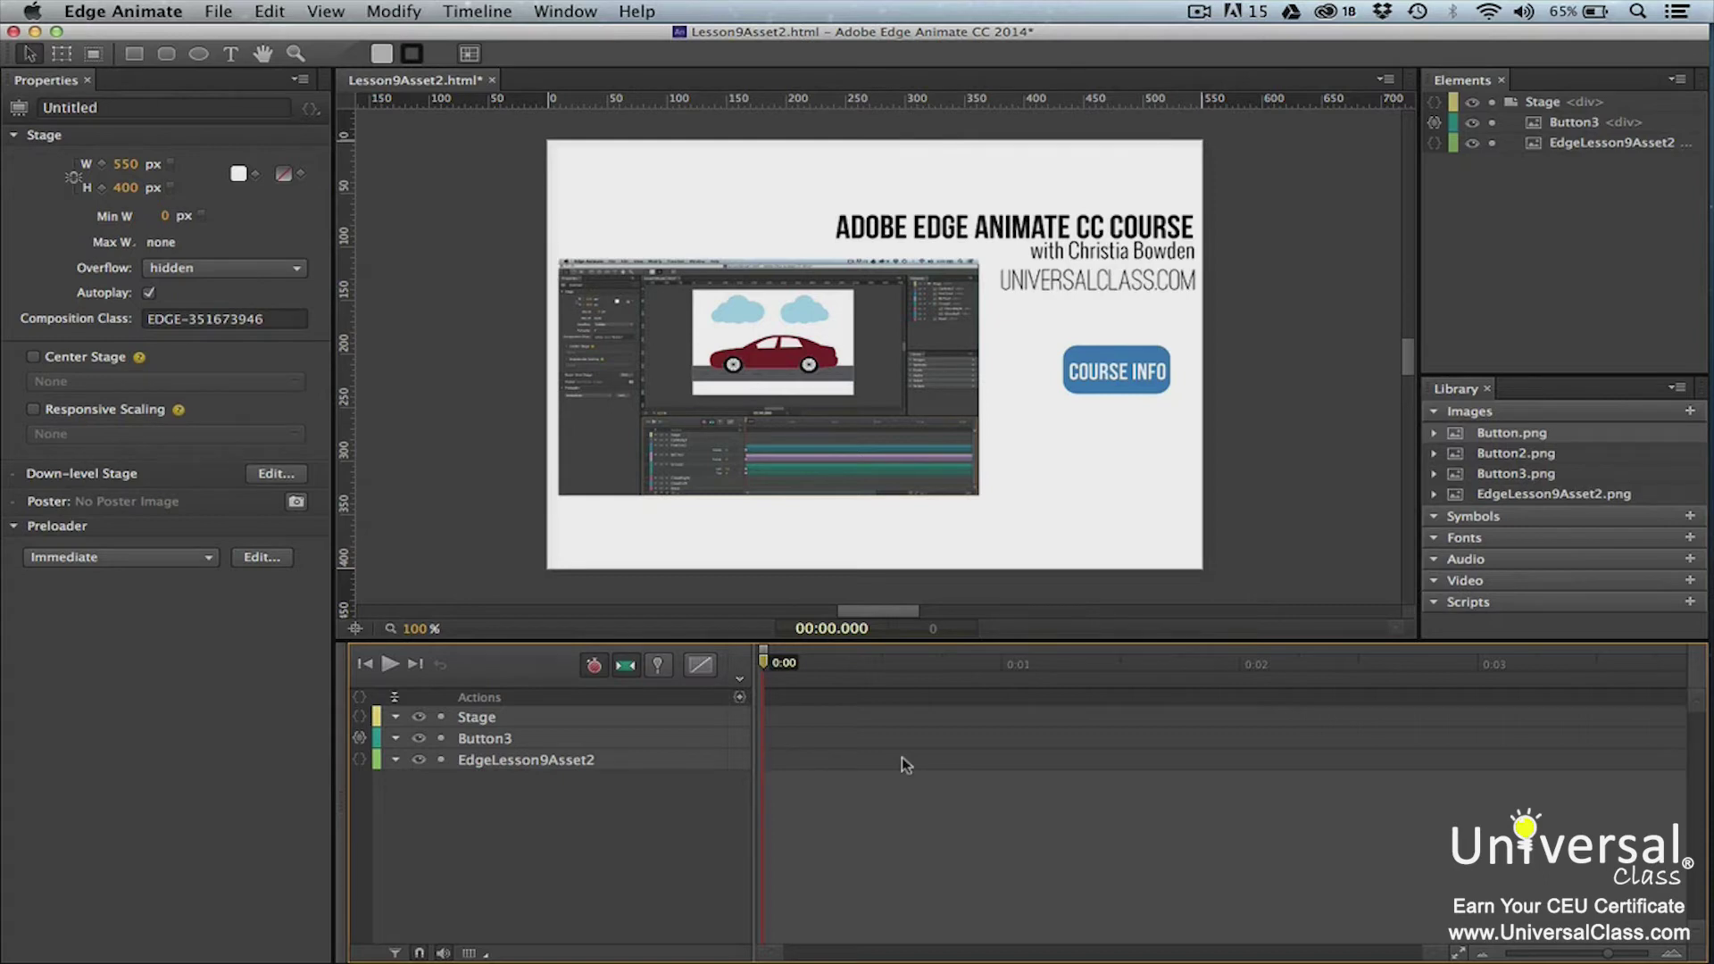
- Add a timeline label 'Beginning', rename it 'Beg1', and move it just before one second
left_click(740, 681)
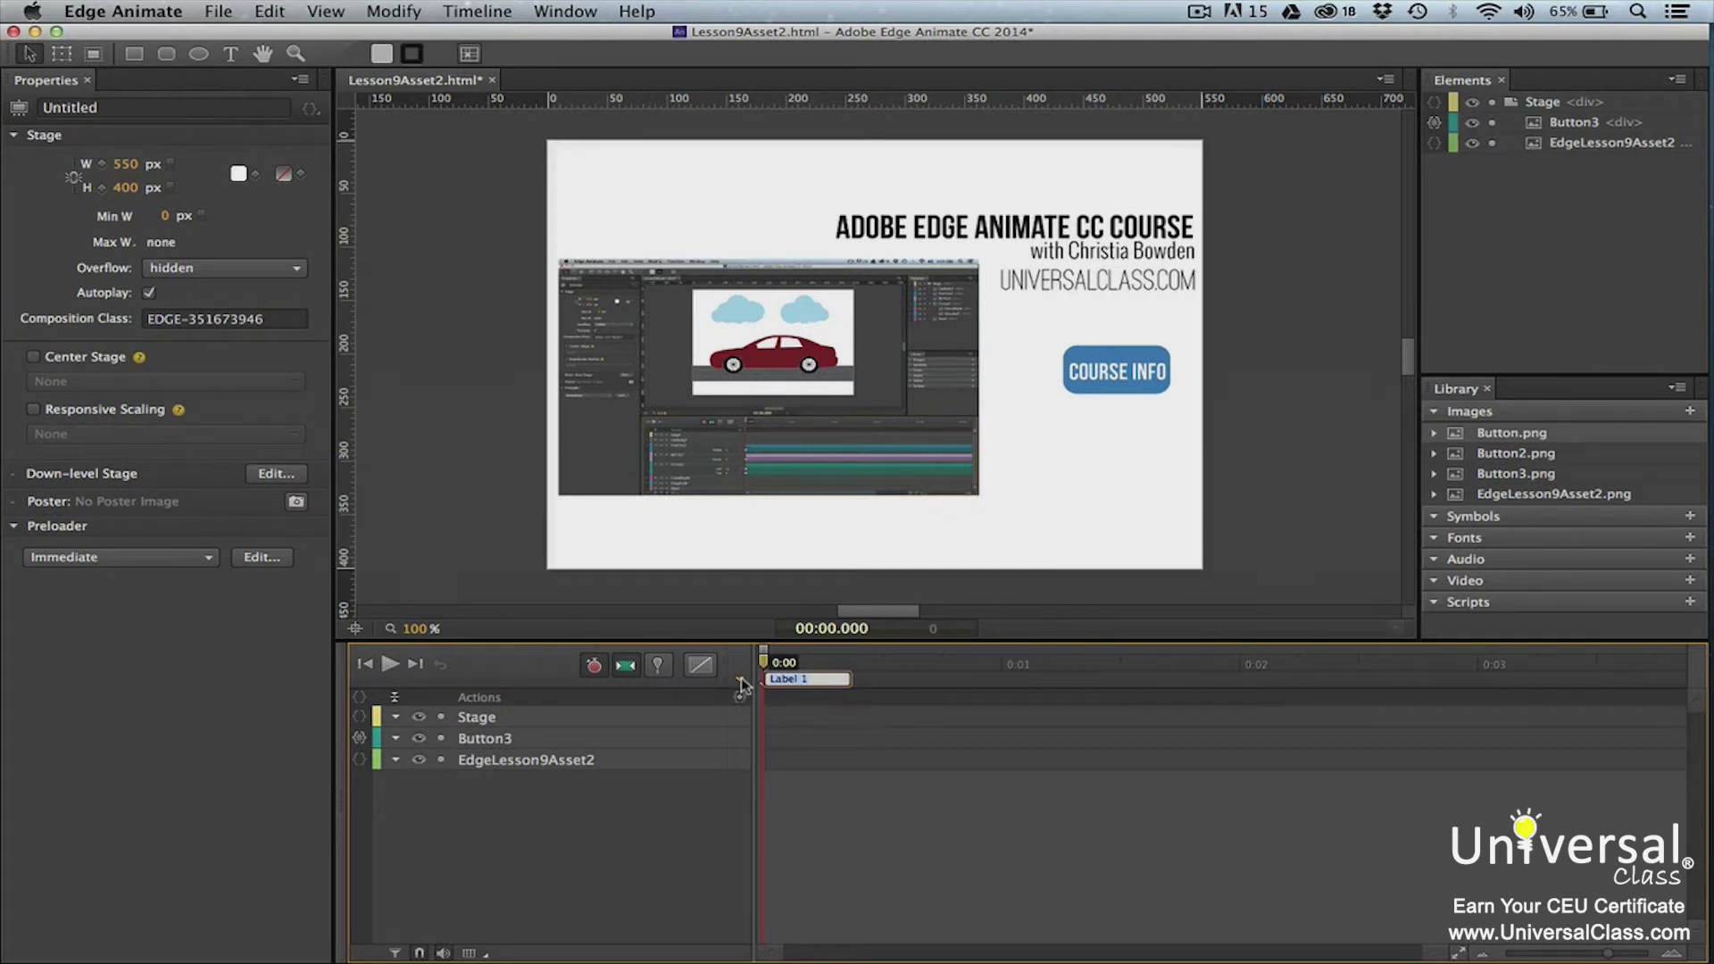
type("Beginning")
key("Return")
double_click(797, 681)
type("Beg1")
key("Return")
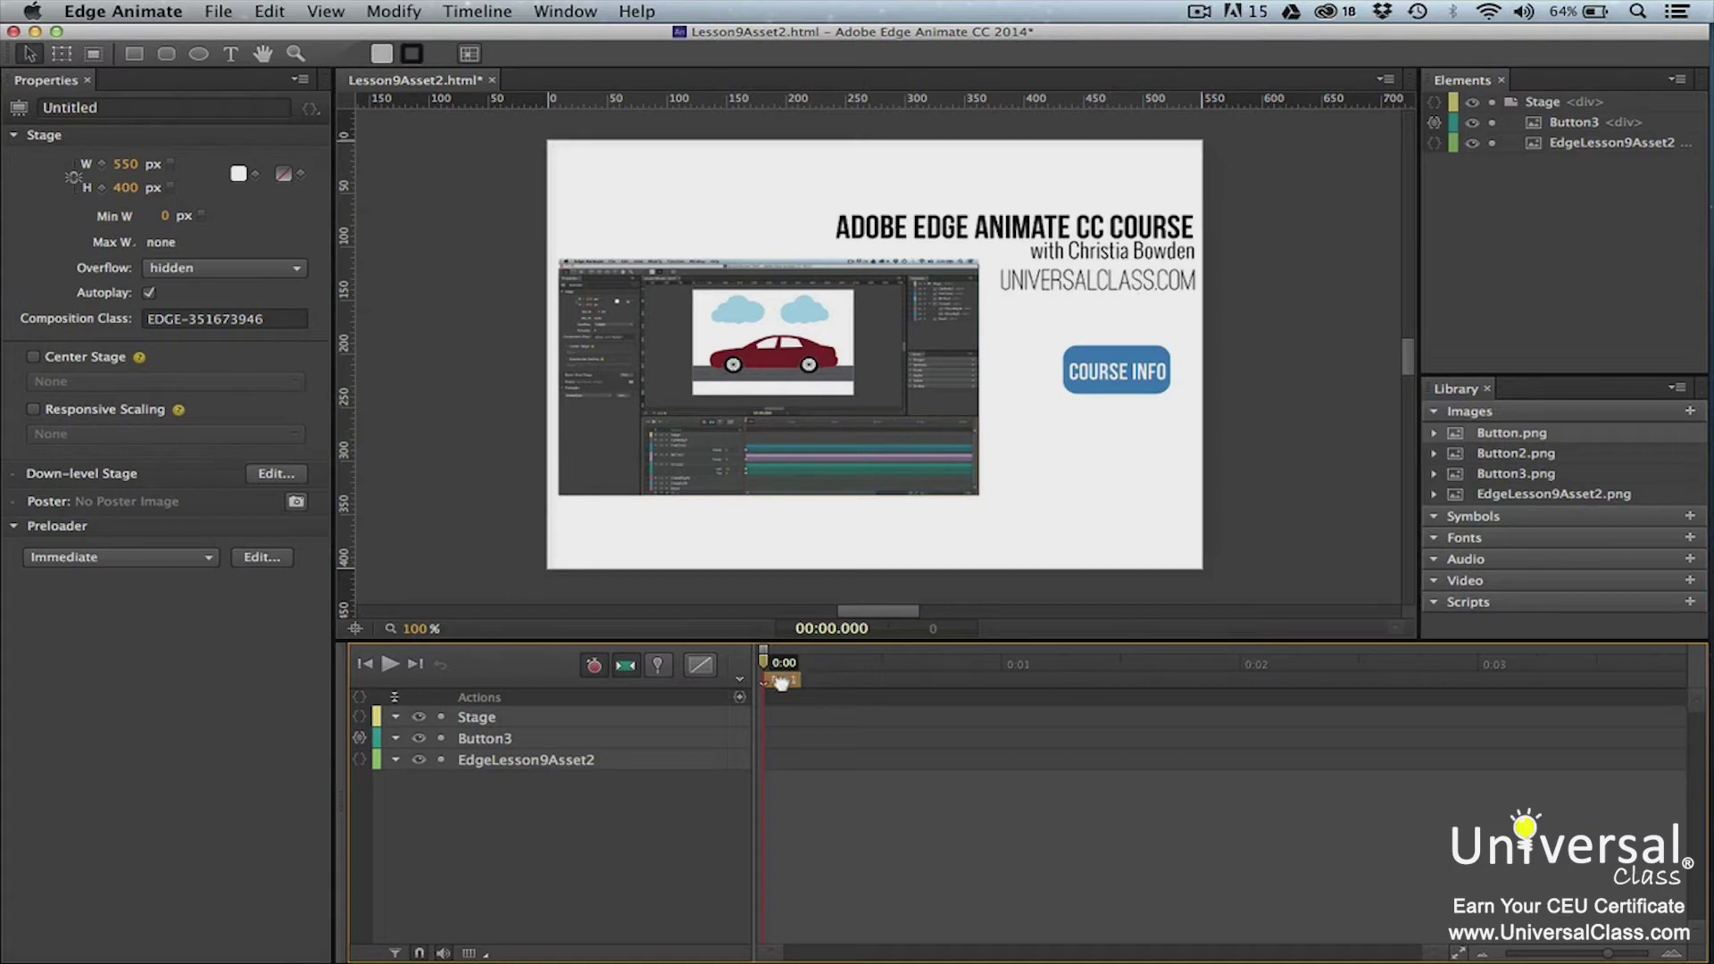
left_click_drag(794, 680, 981, 681)
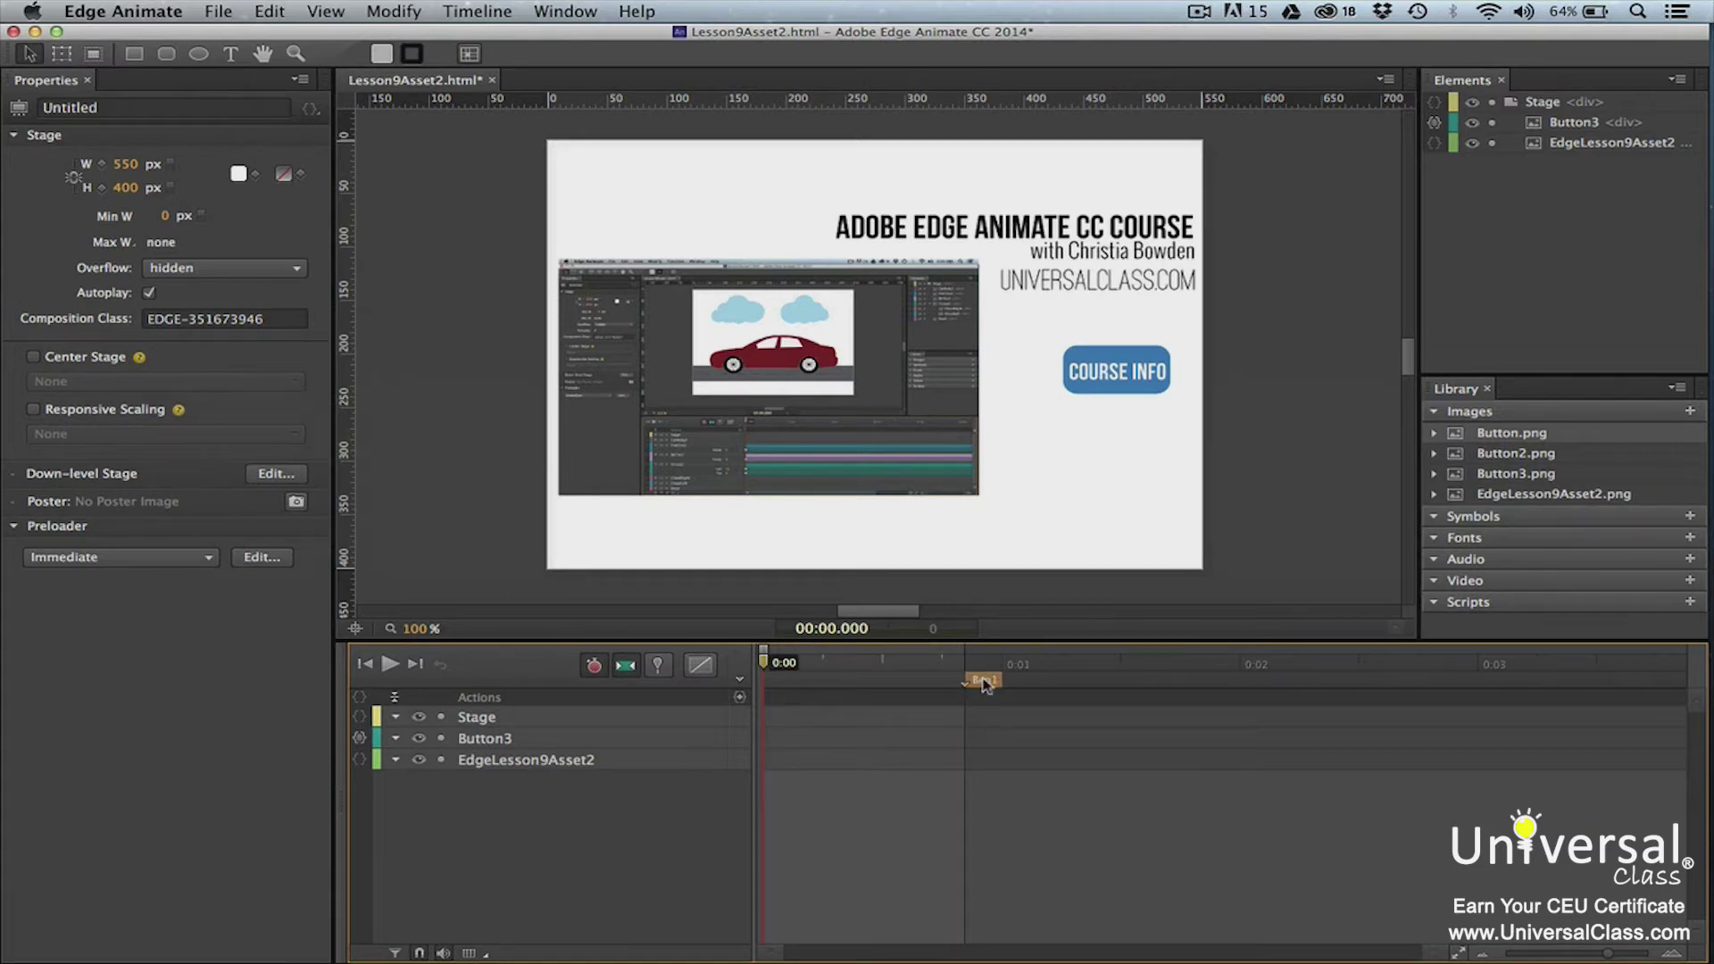
- Copy the Beg1 label, paste it at 0:02, then undo the paste
right_click(983, 681)
left_click(1028, 720)
left_click_drag(765, 662, 1241, 676)
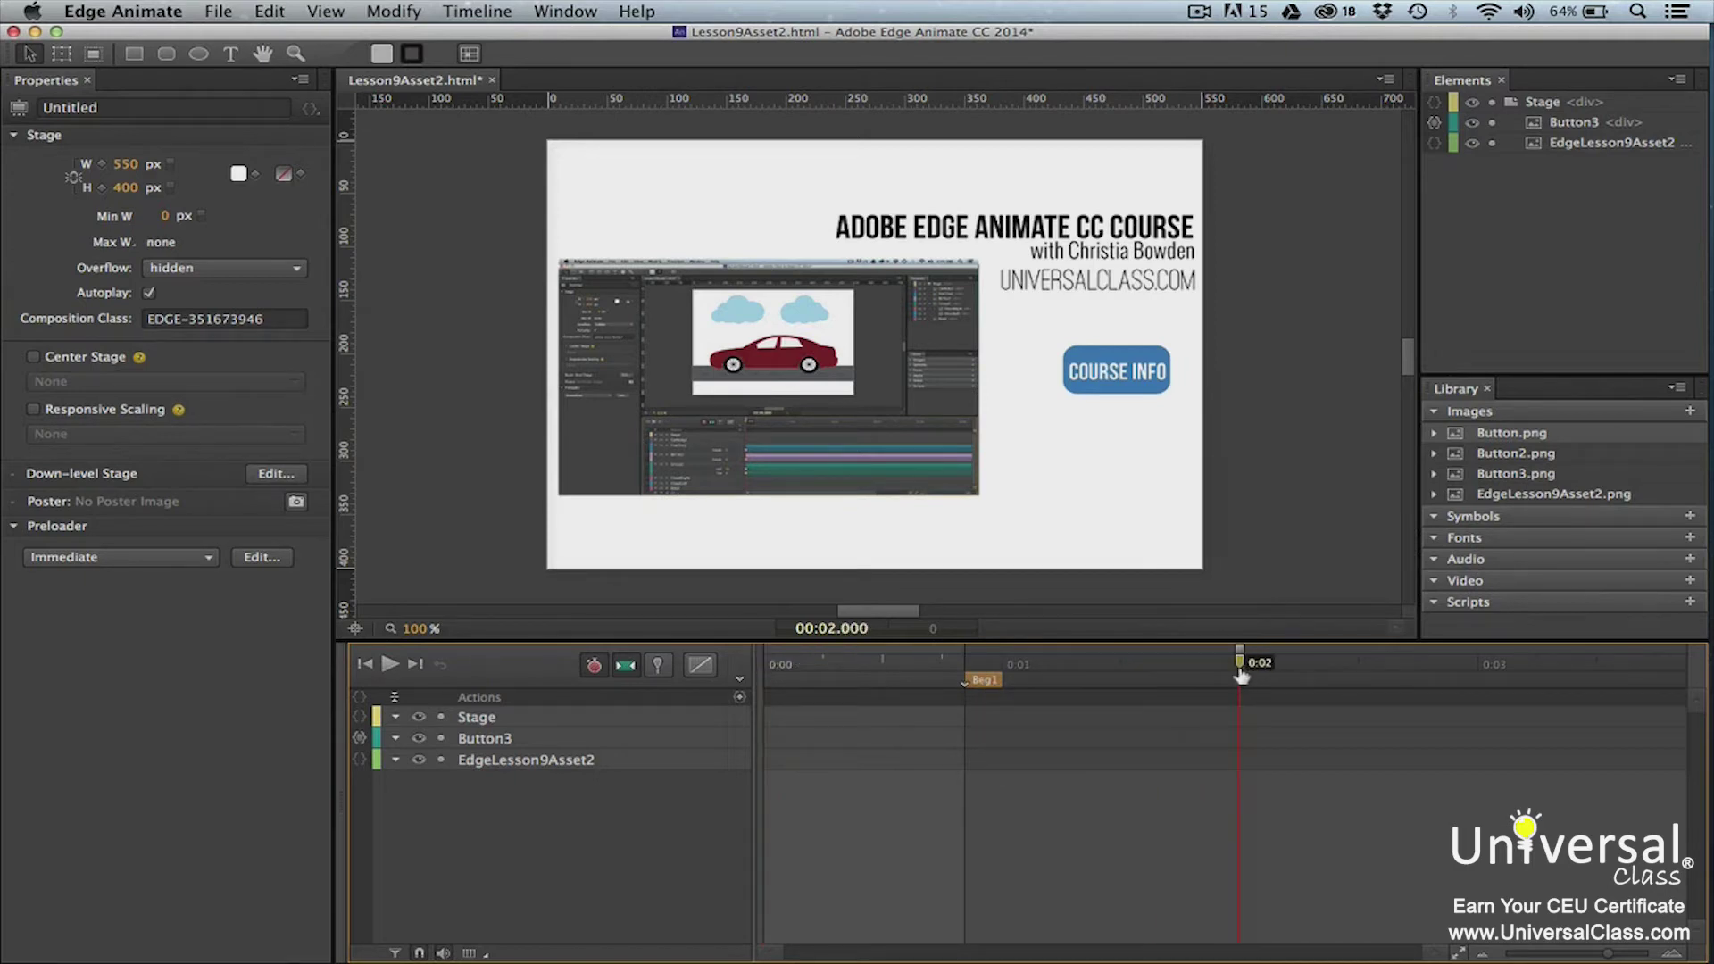
key("super+v")
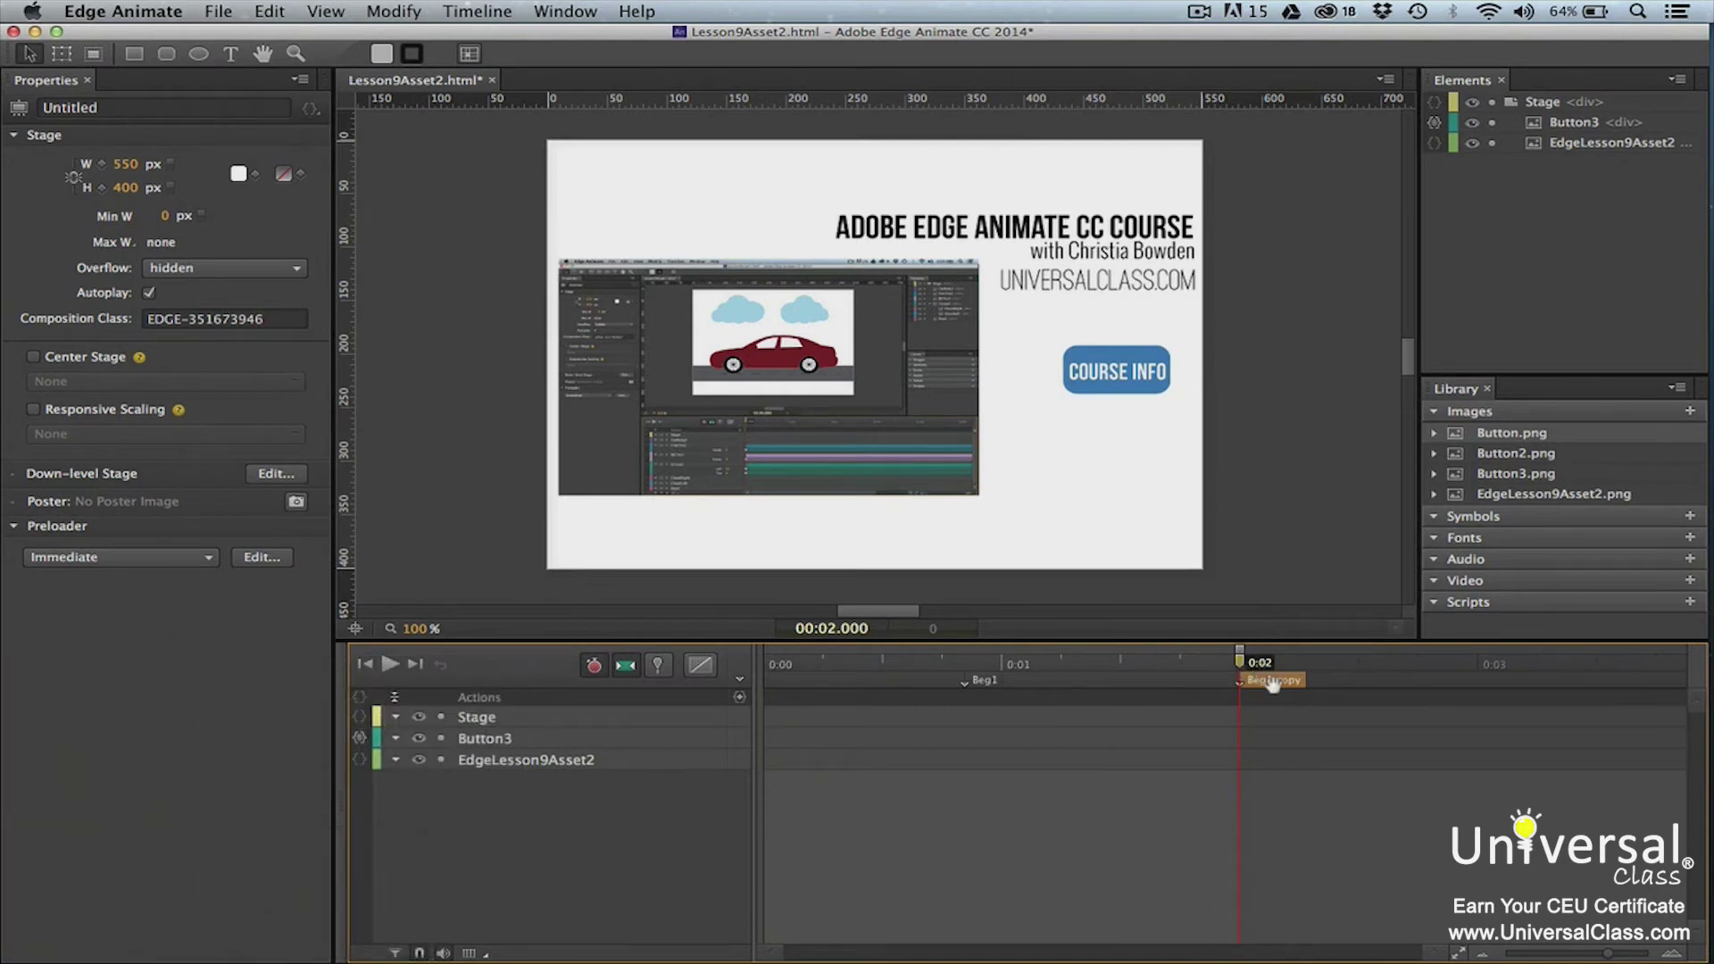
key("super+z")
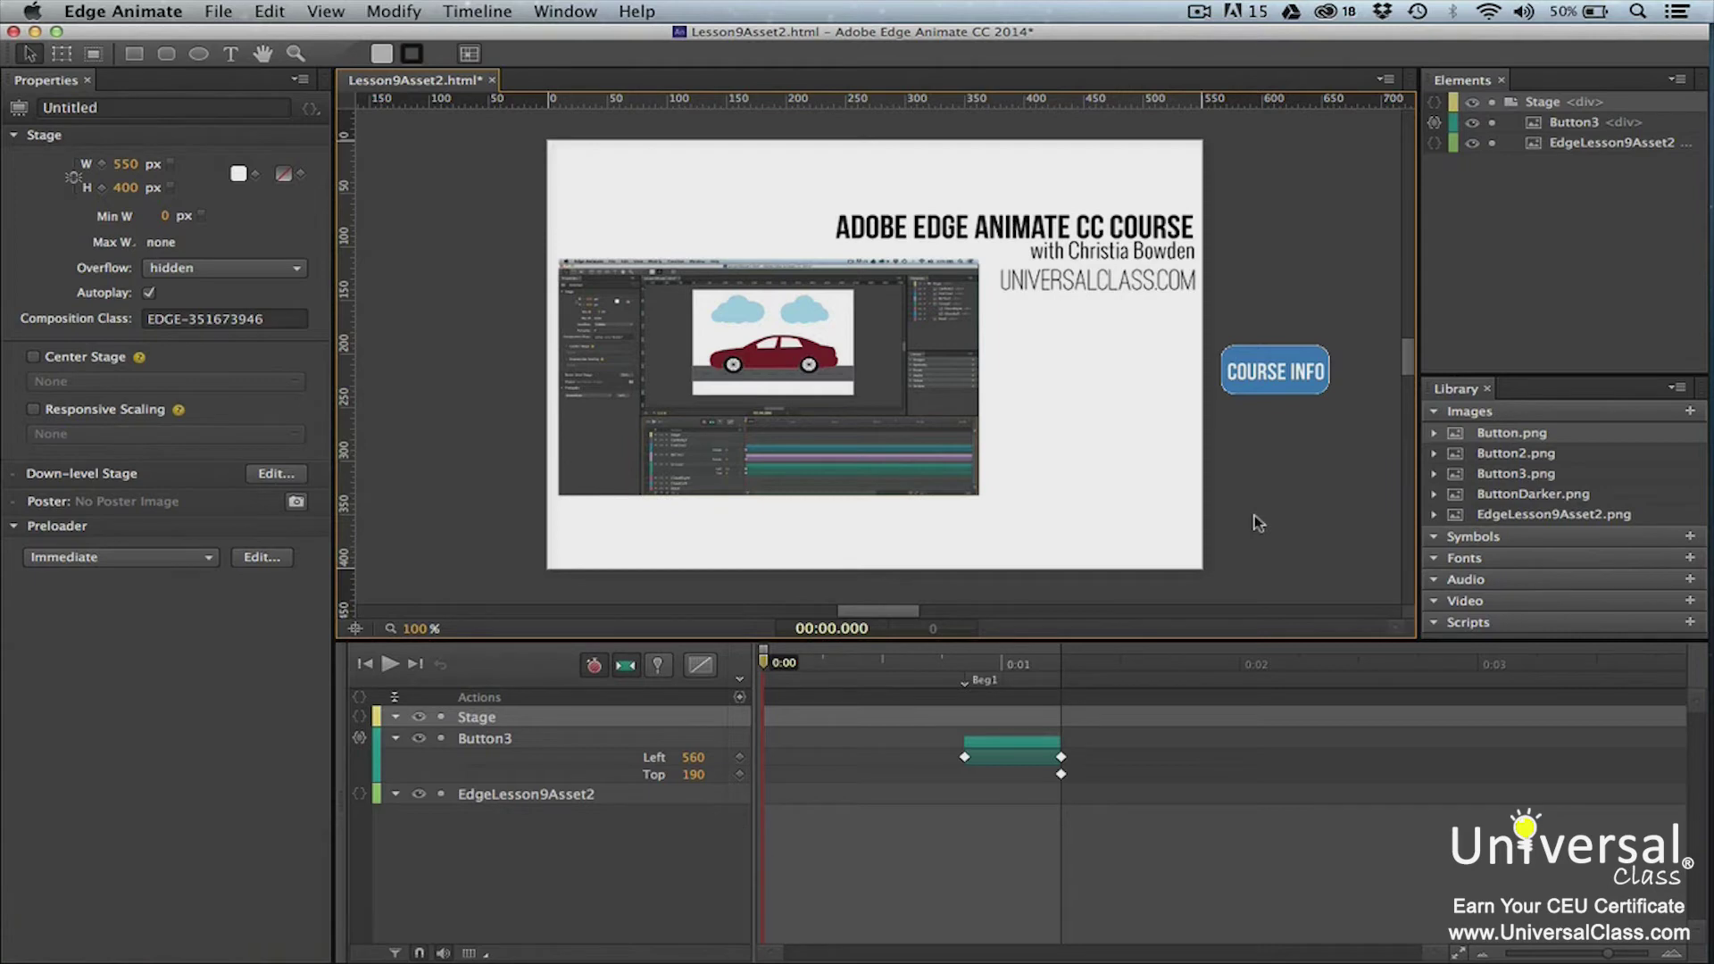
- At 0:01.500, place ButtonDarker.png over the Course Info button with Display Off, and open Button3's actions
left_click(1145, 658)
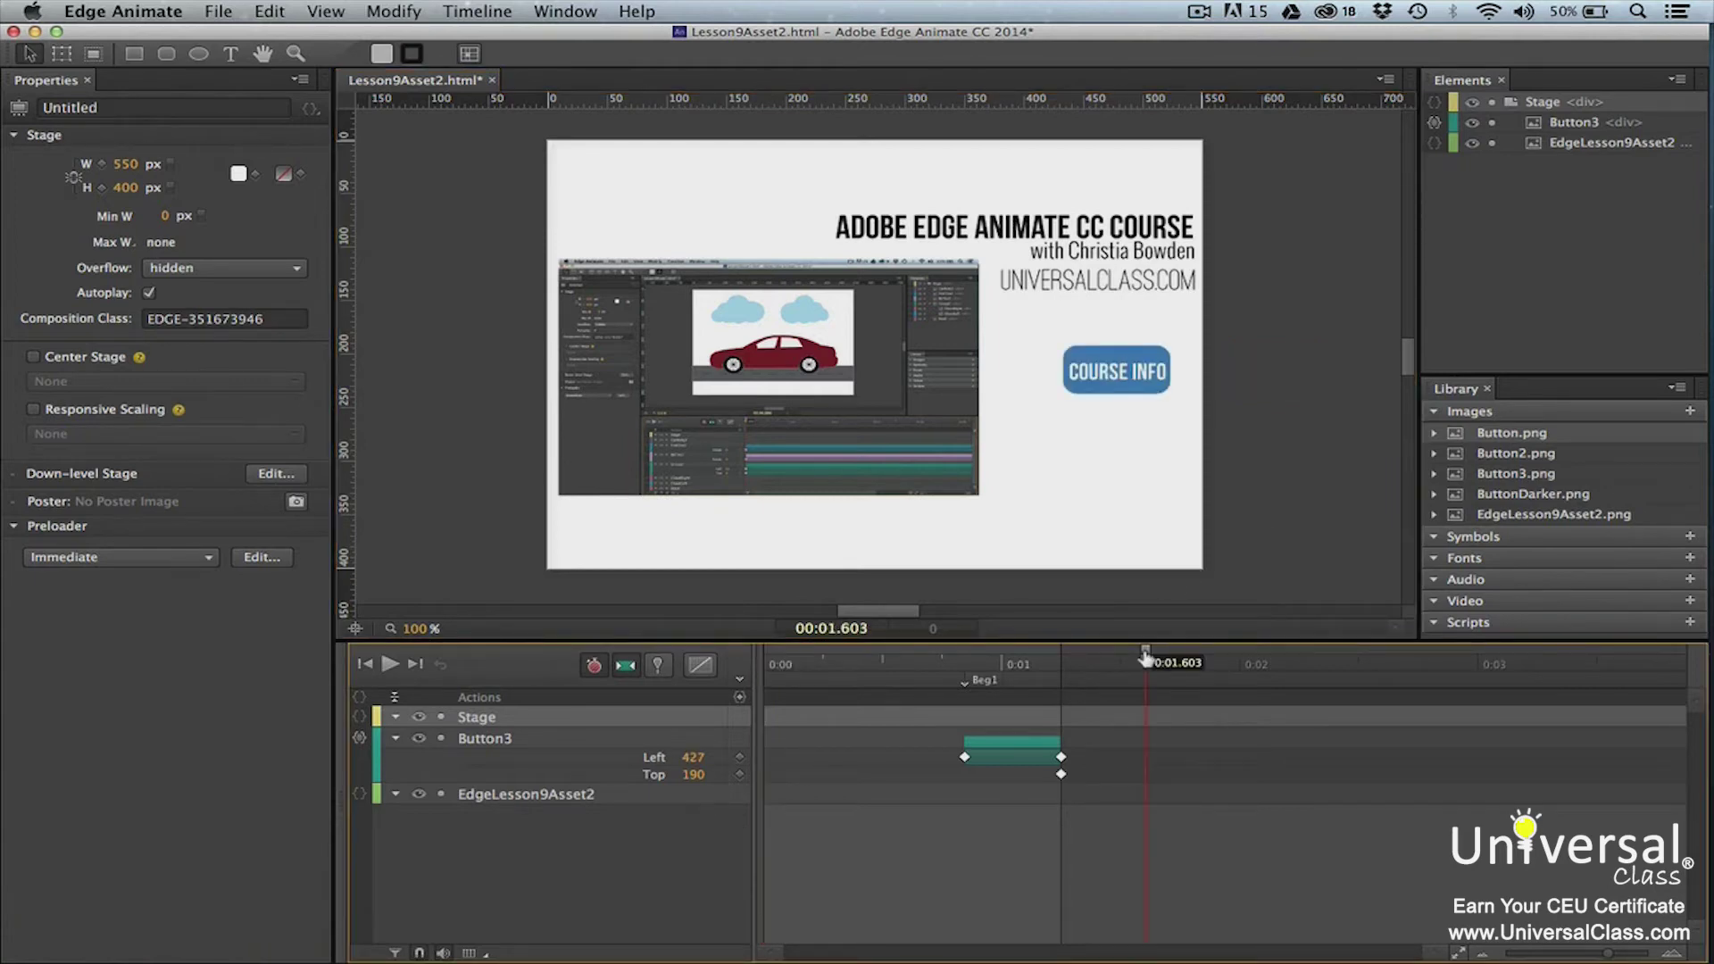
left_click_drag(1145, 658, 1123, 658)
left_click_drag(1456, 496, 1058, 345)
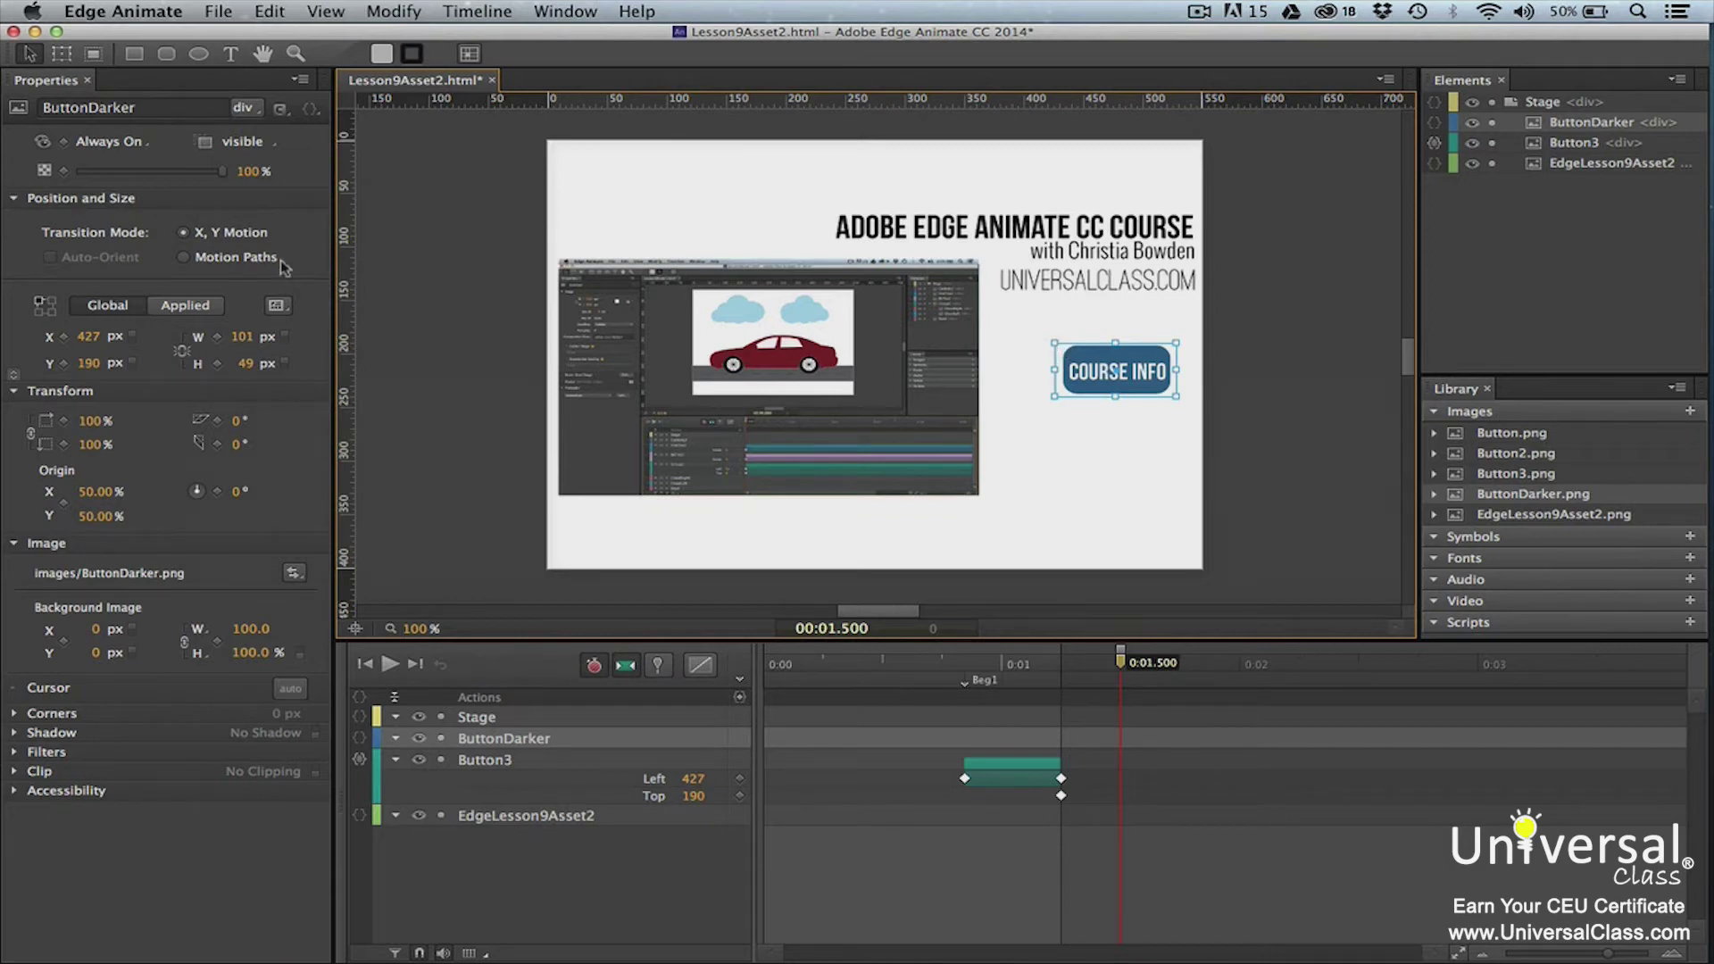
left_click(145, 144)
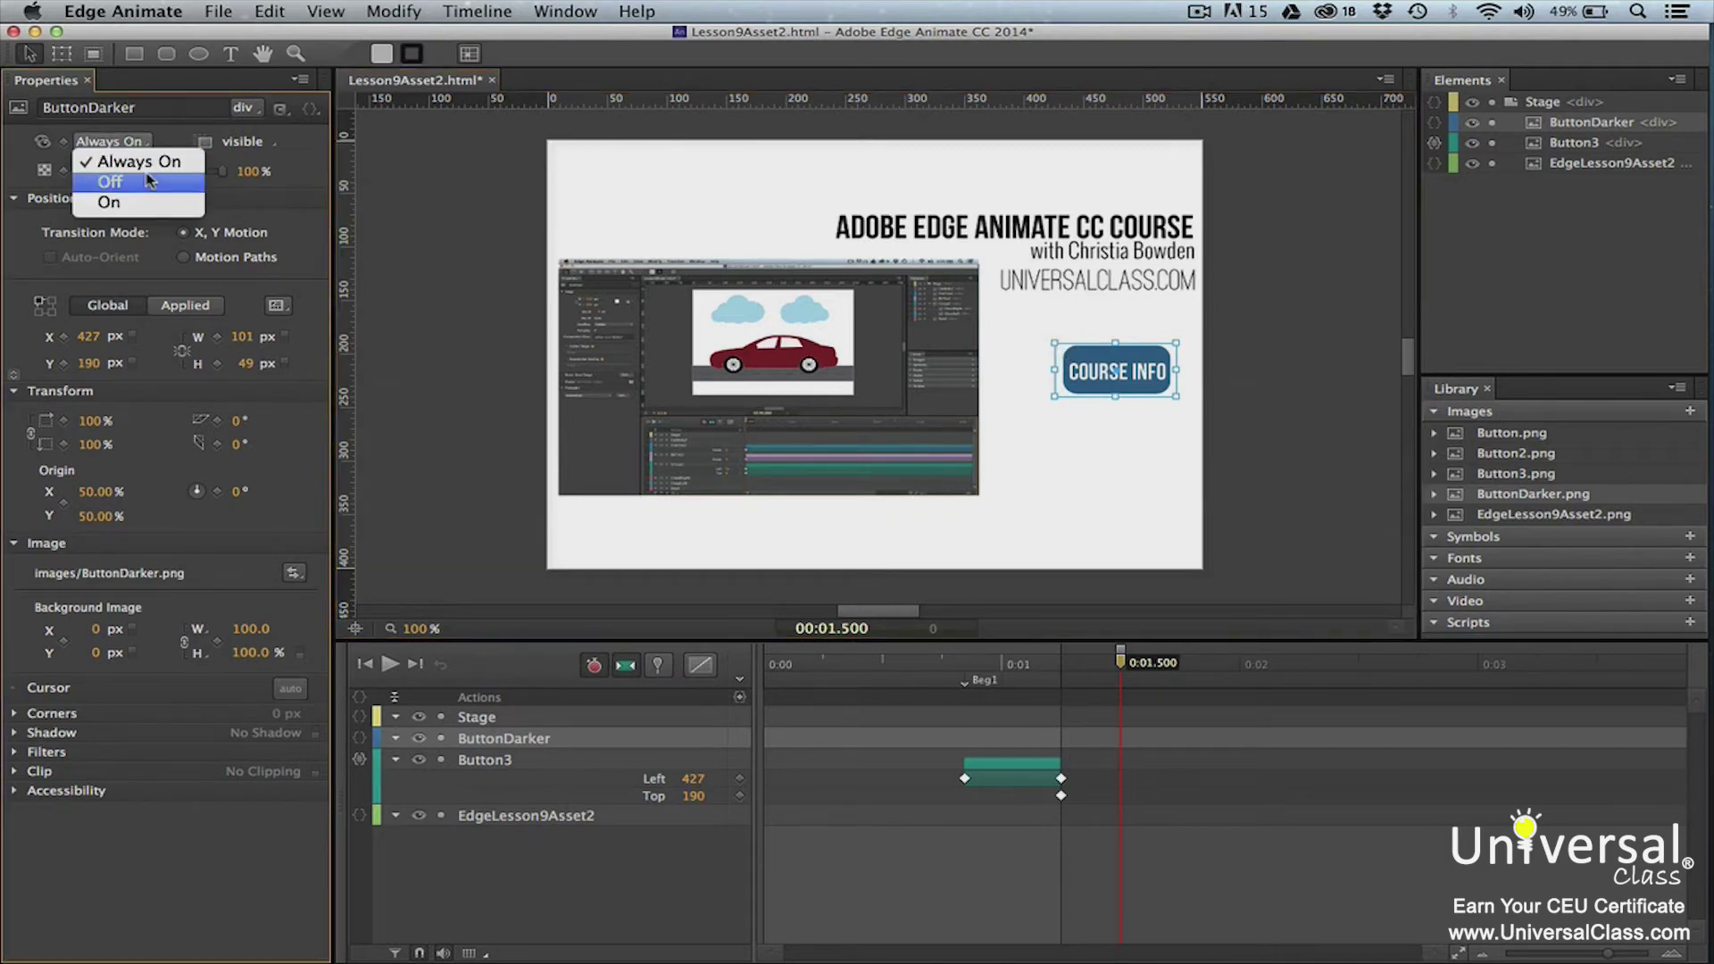
left_click(149, 180)
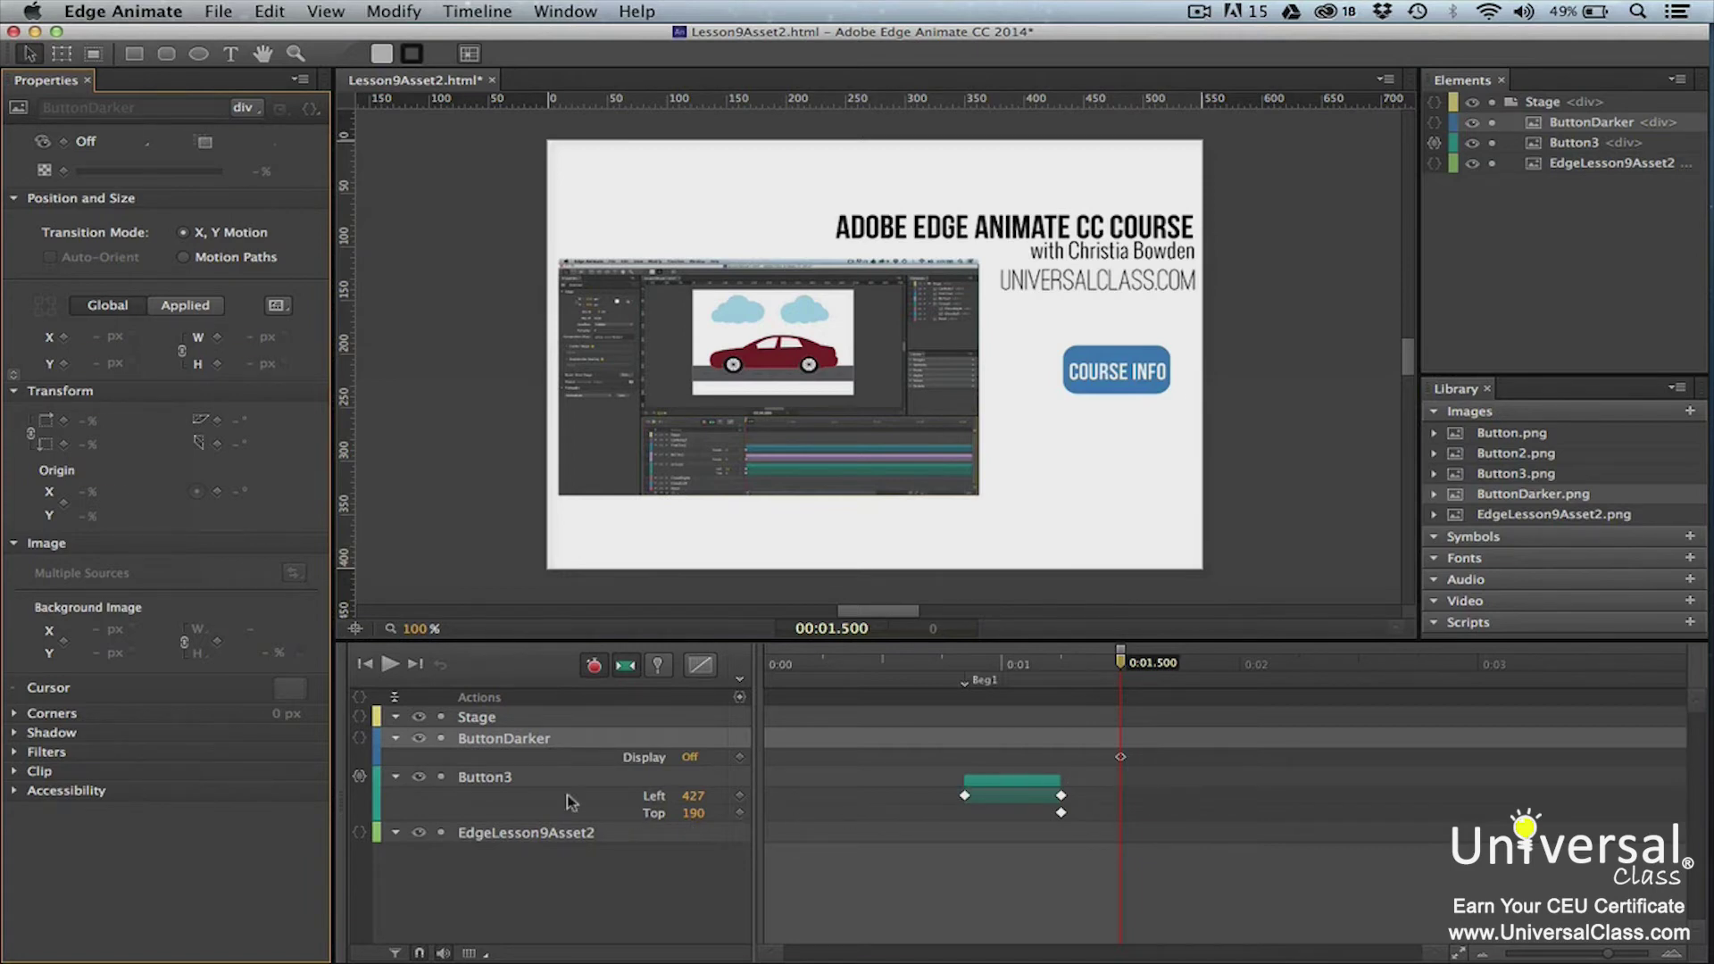
left_click(499, 776)
left_click(361, 777)
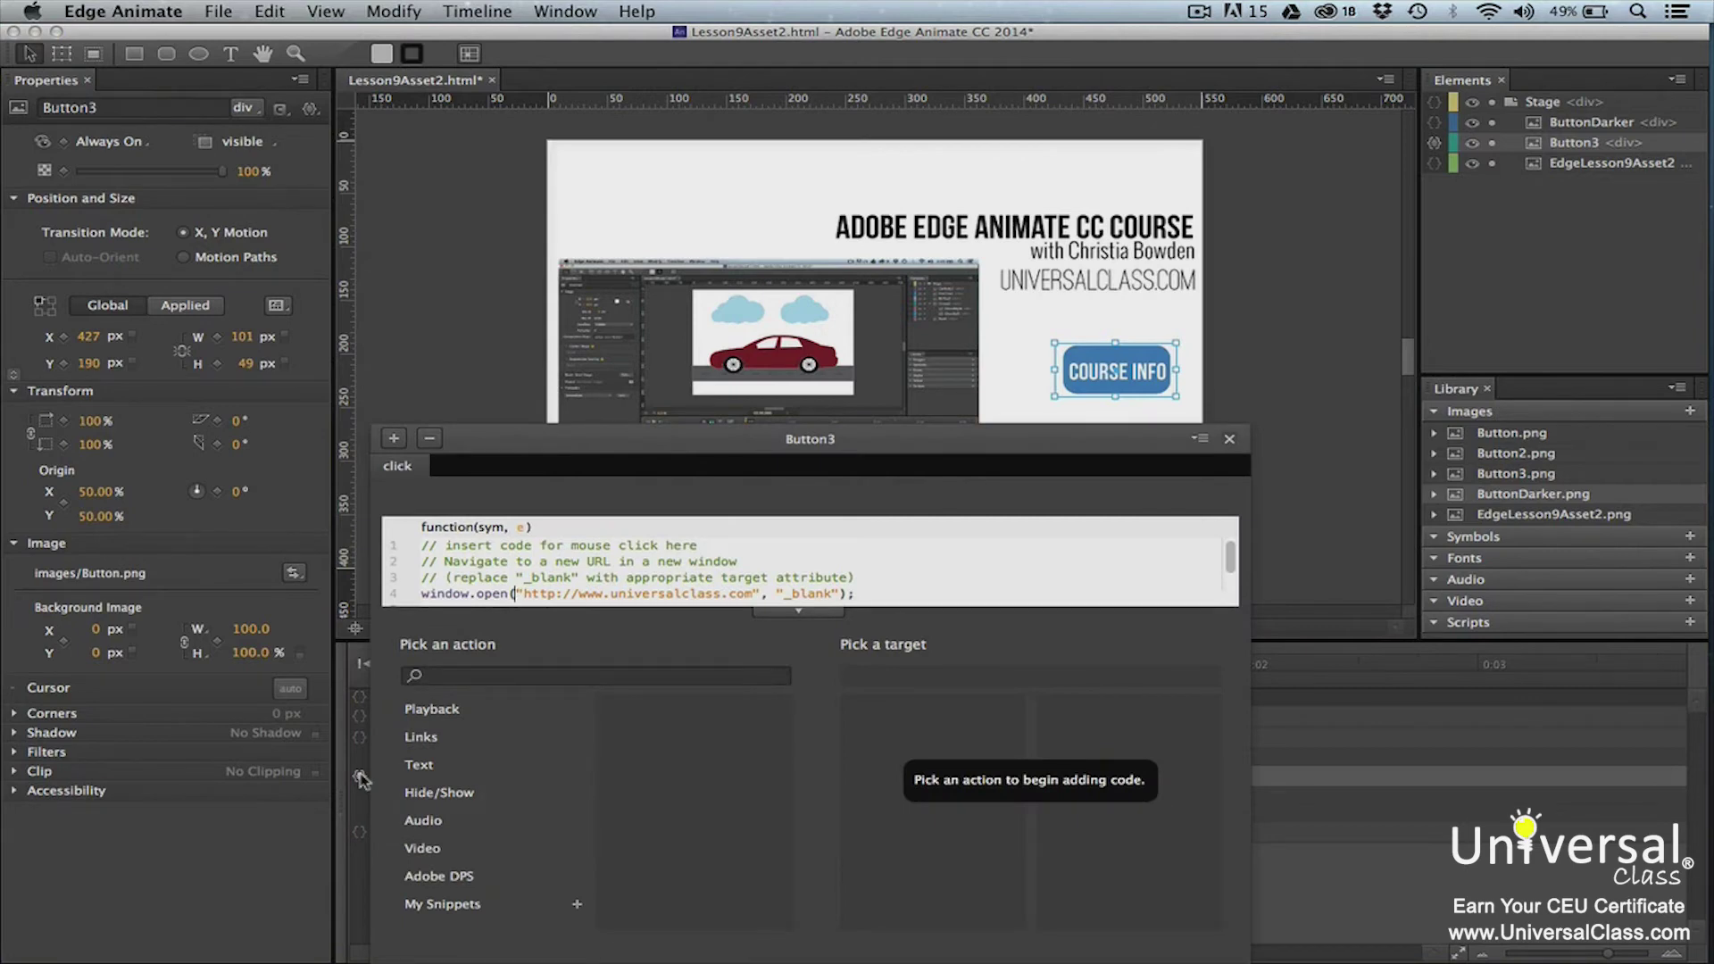
- Give Button3 a mouseover action running sym.$("ButtonDarker").show()
left_click(393, 438)
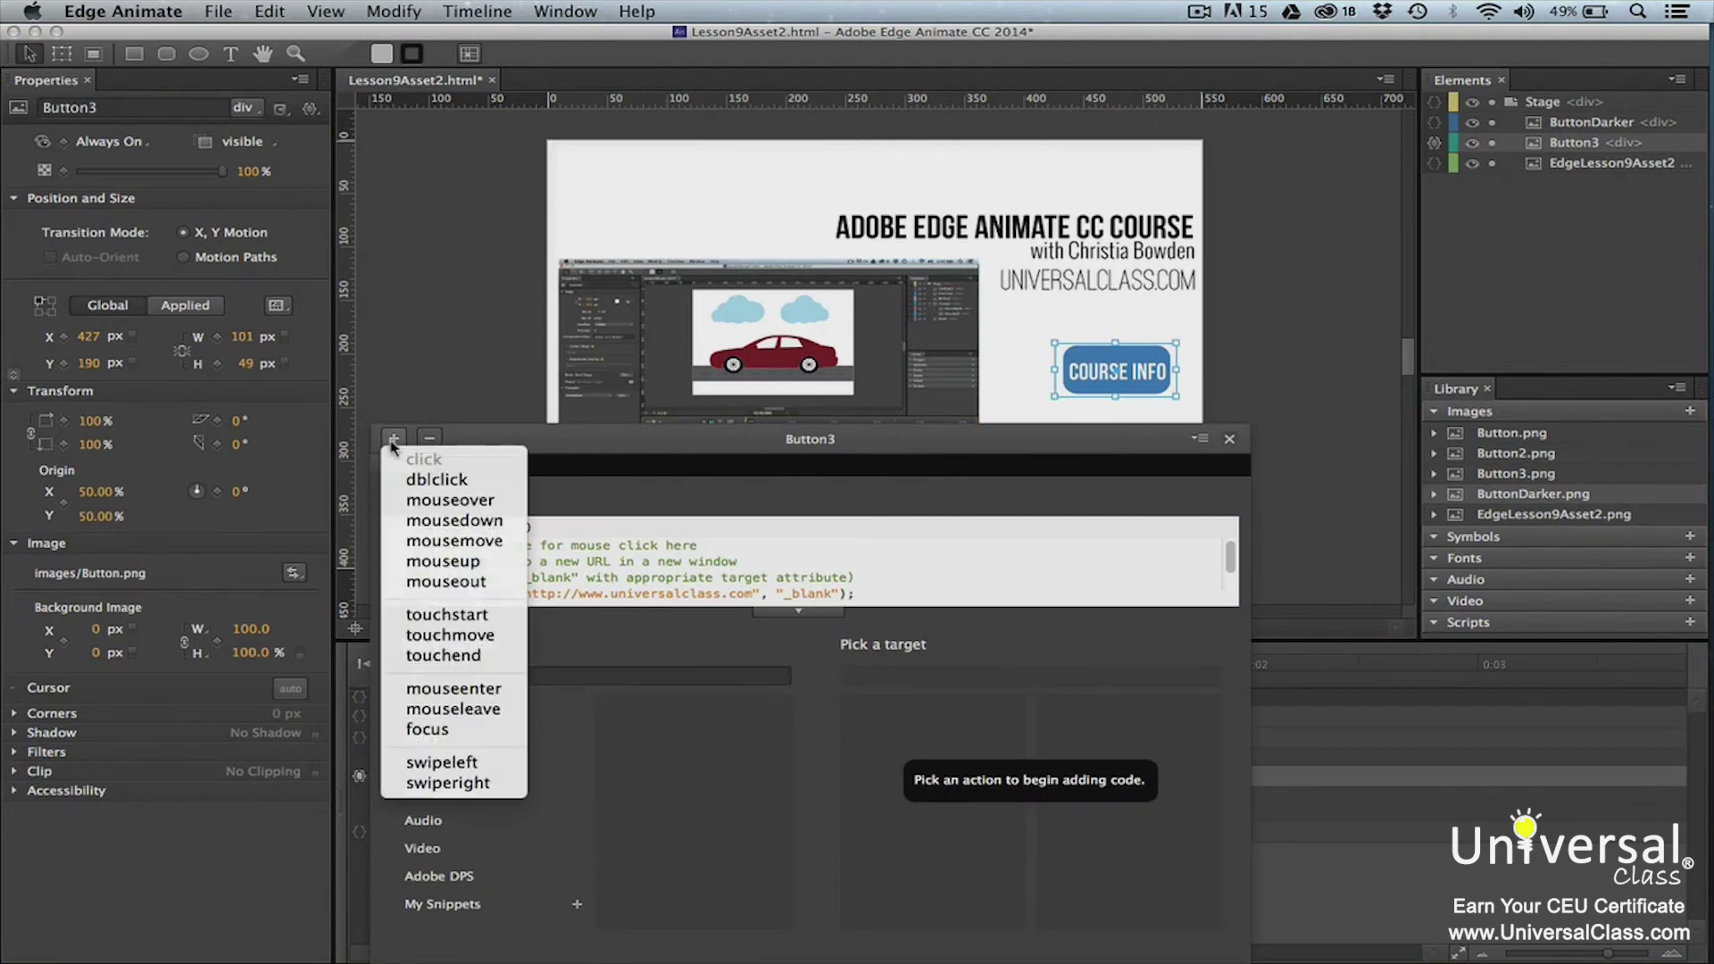
left_click(450, 500)
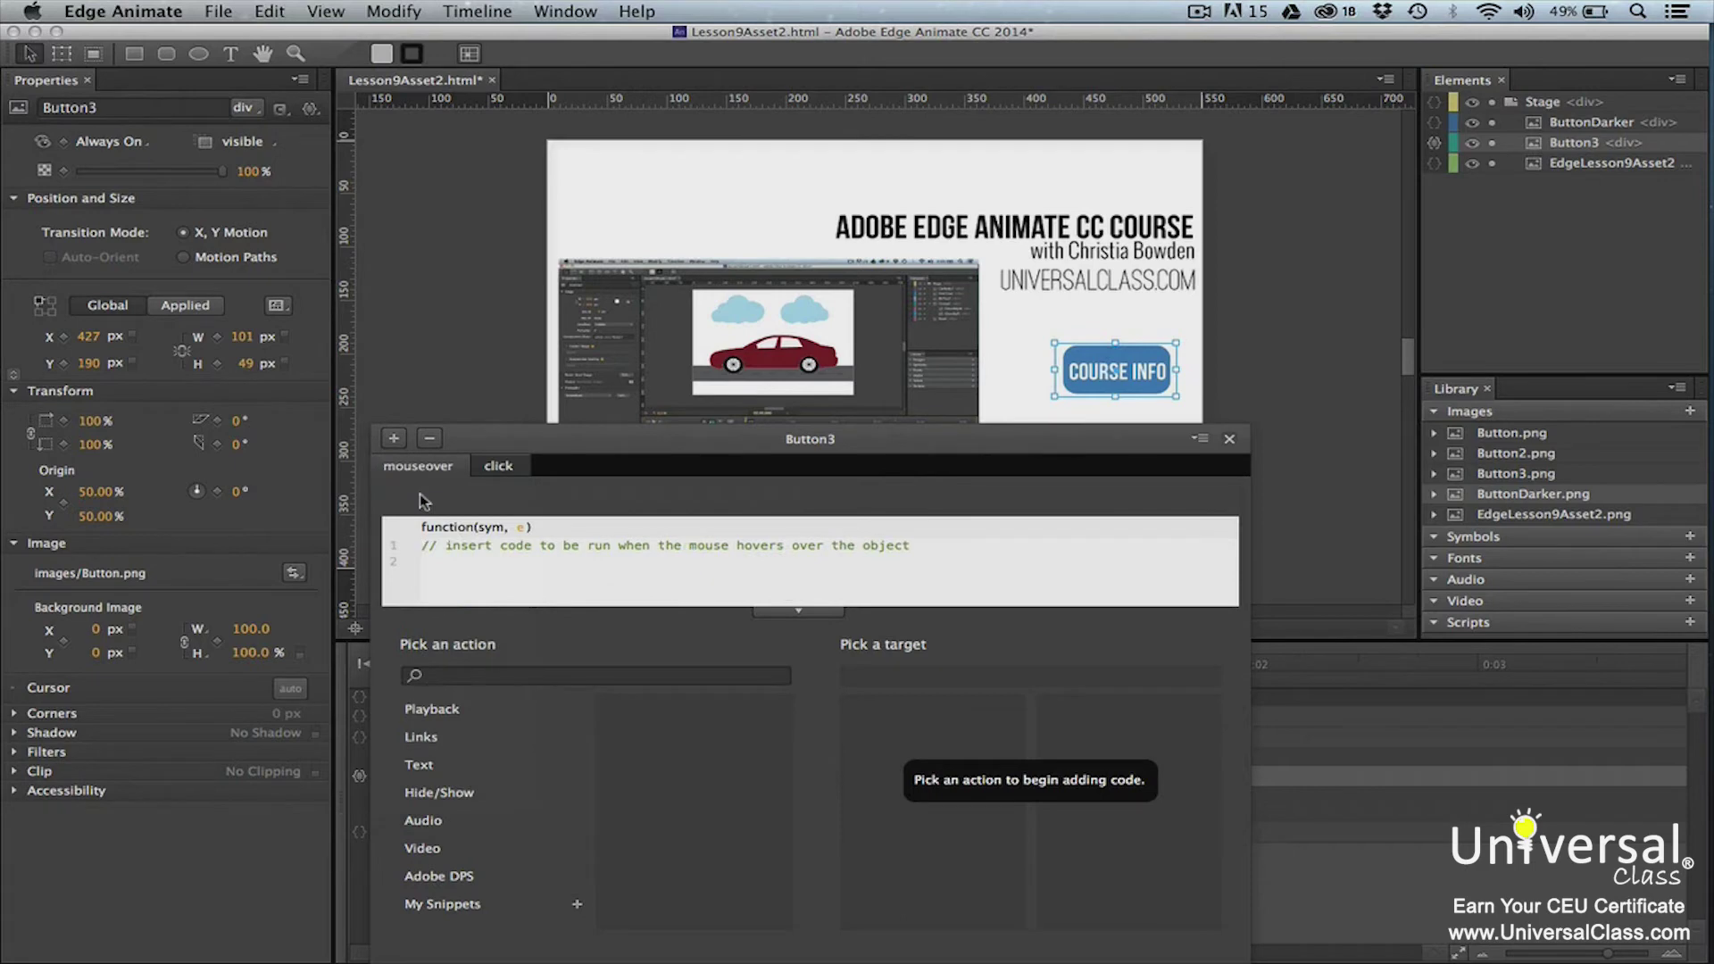
left_click(435, 564)
left_click(455, 791)
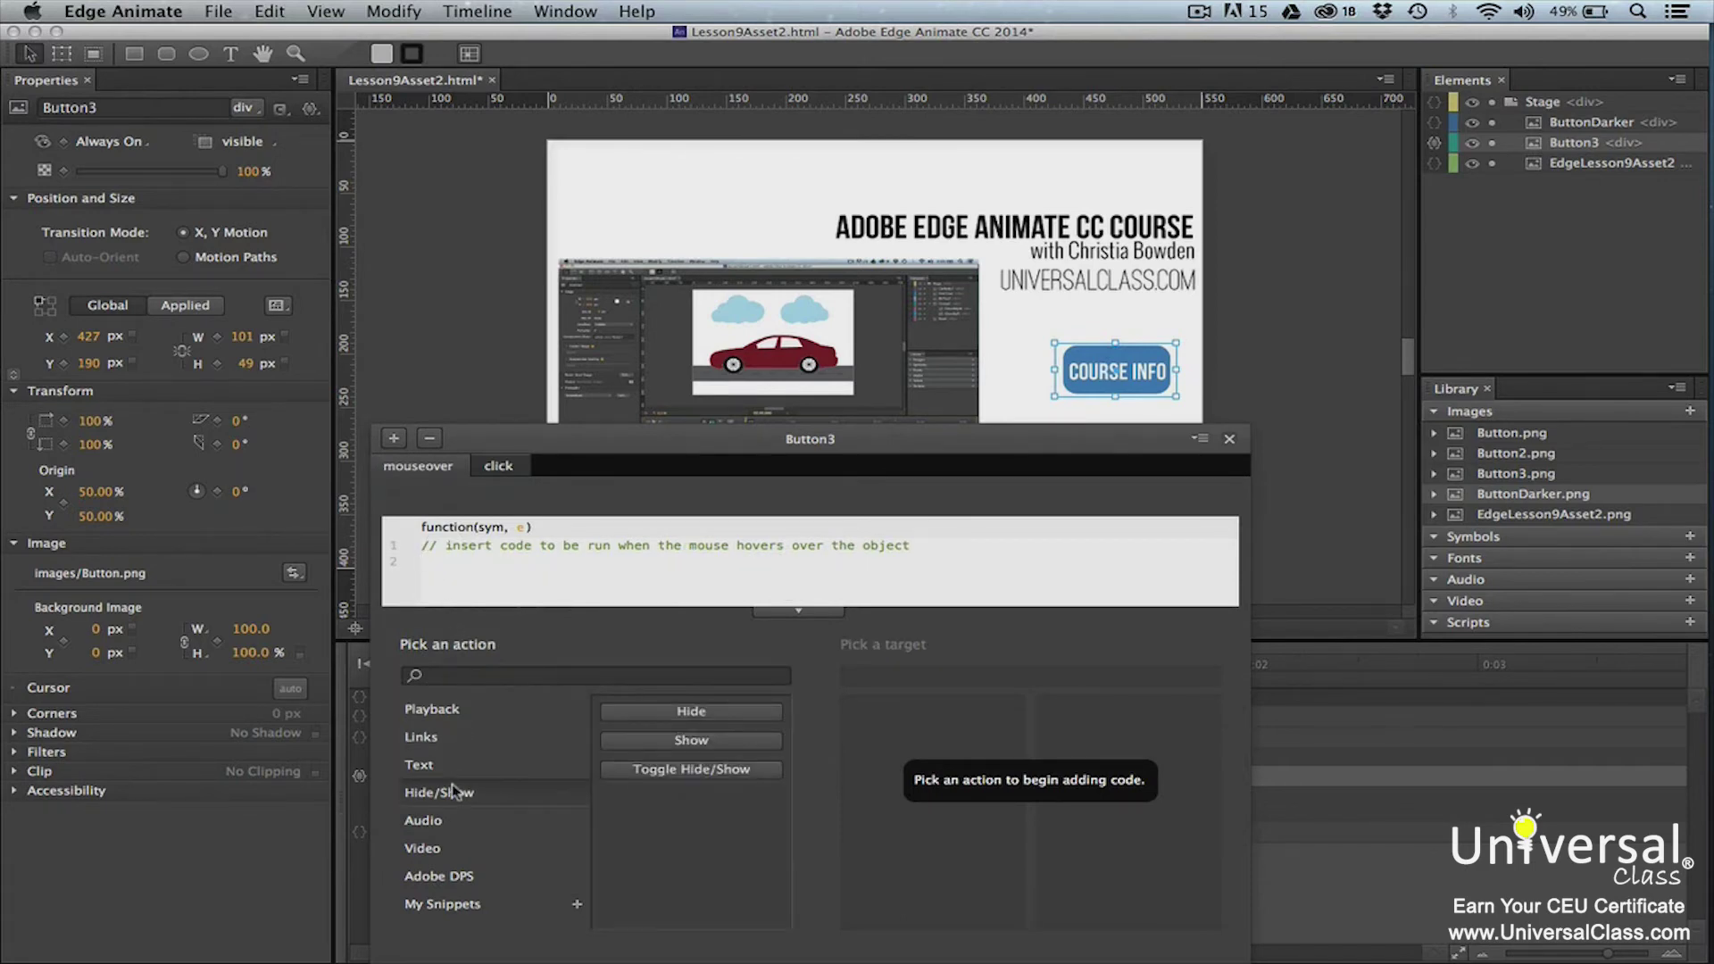
left_click(632, 746)
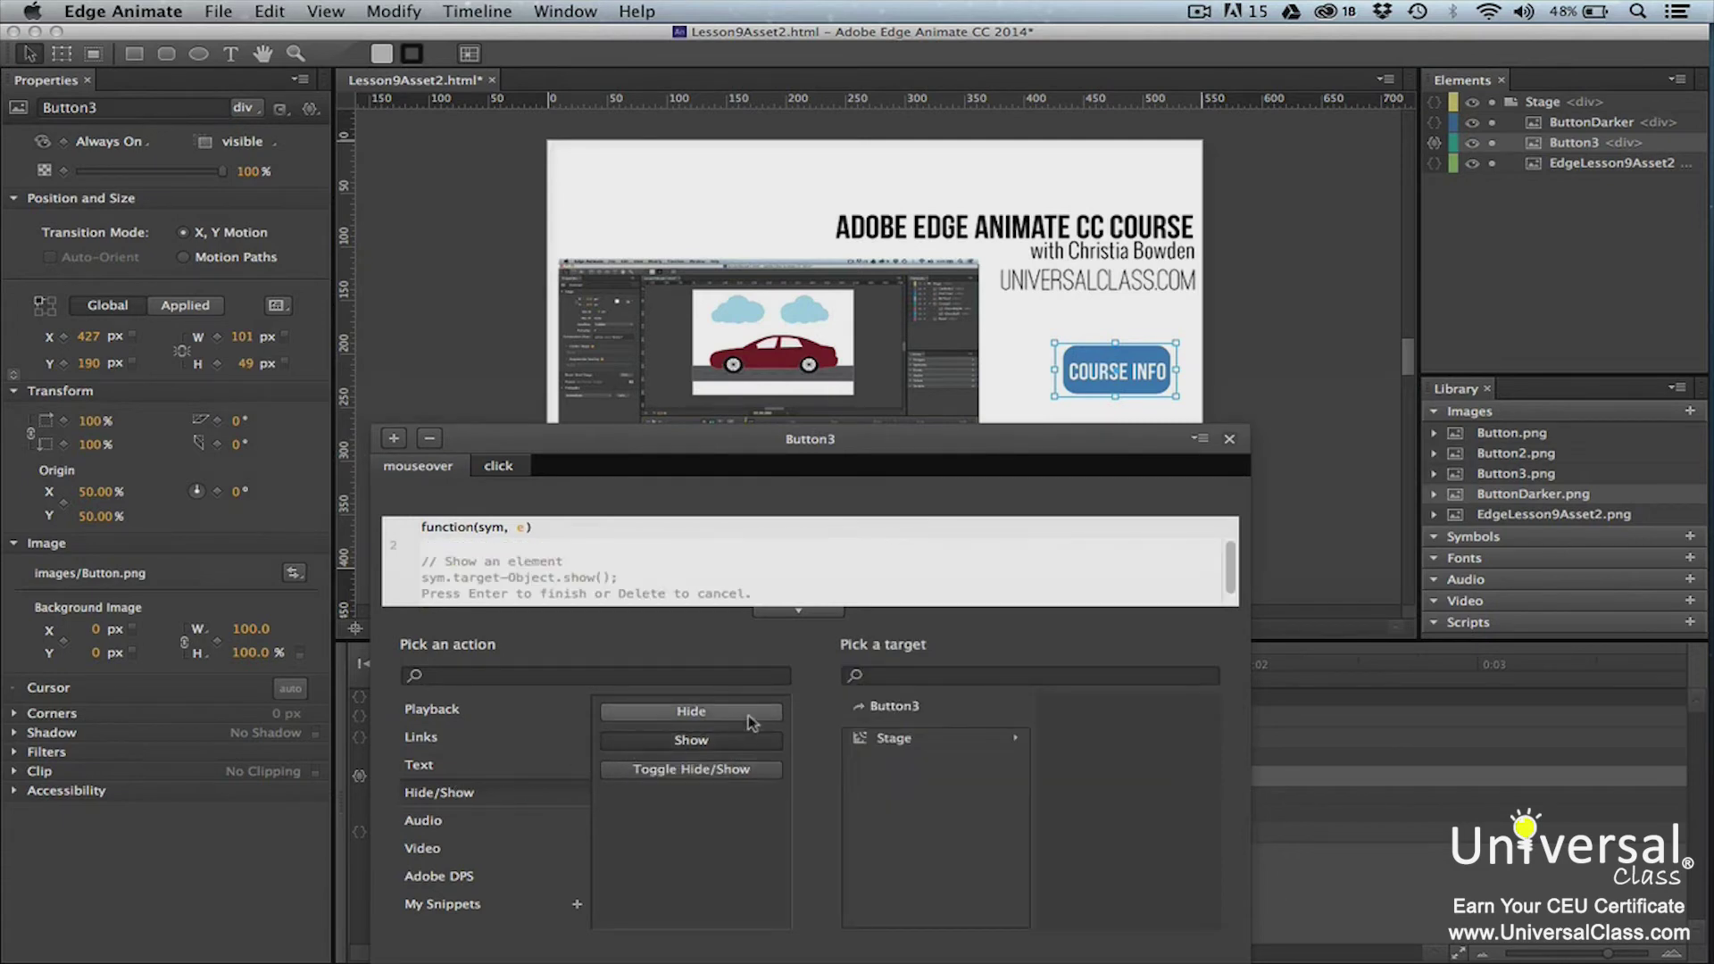
left_click(887, 707)
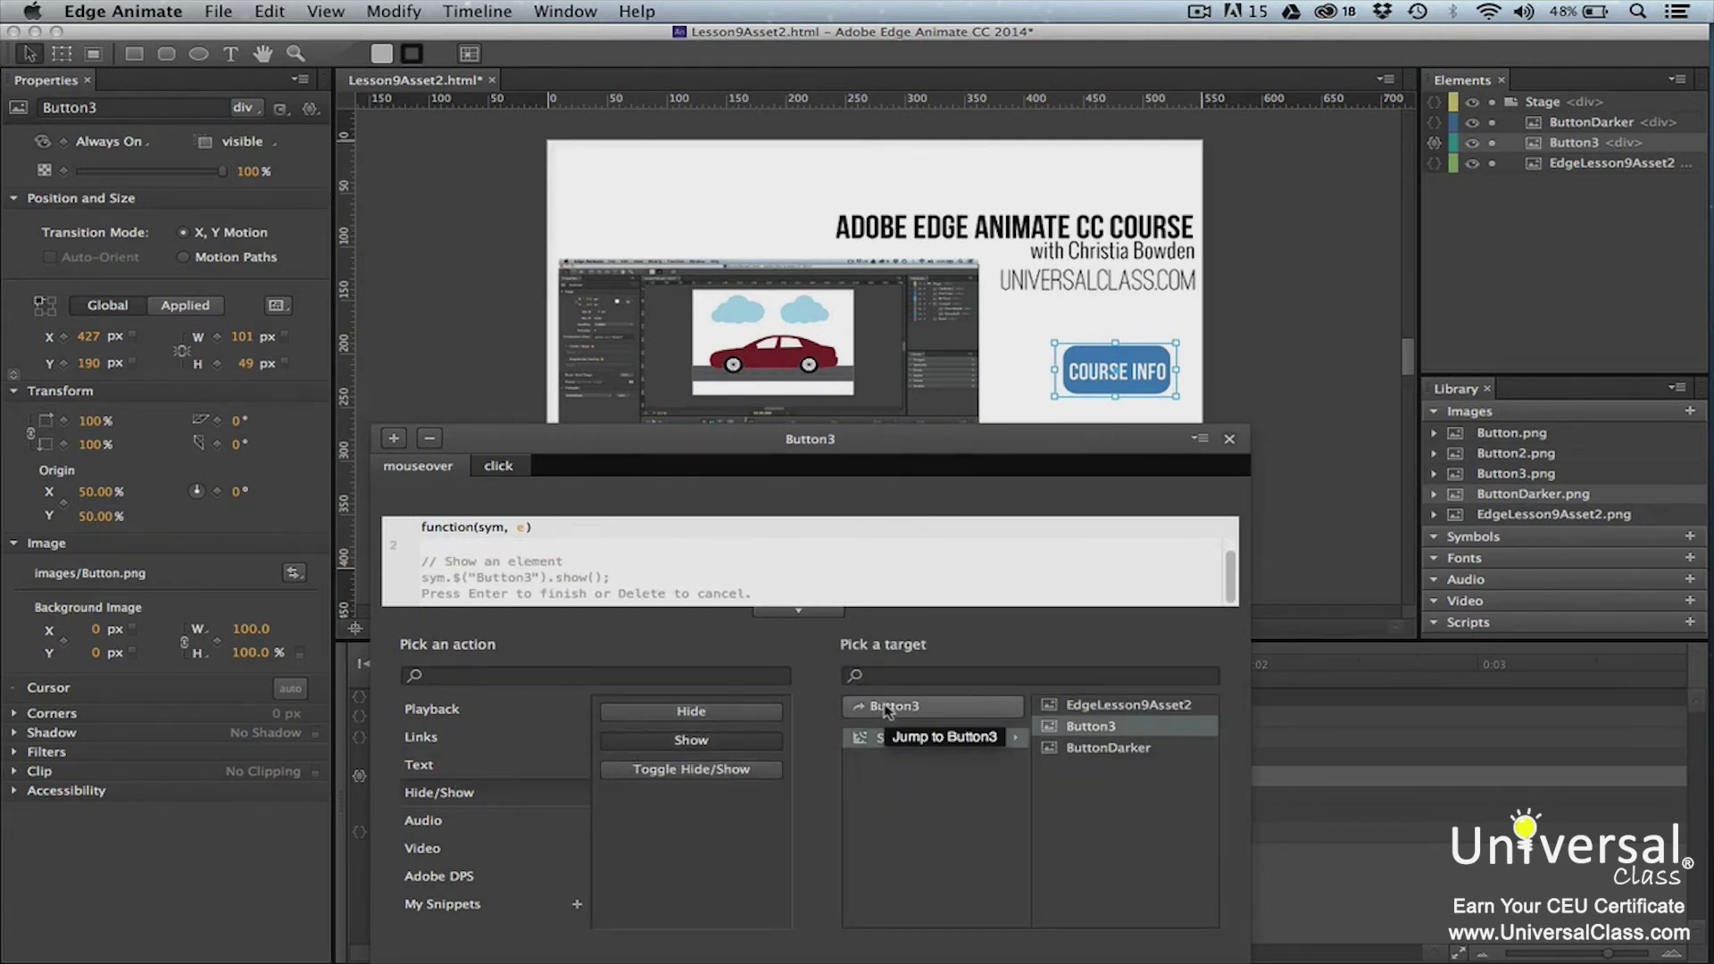
left_click(1096, 750)
key("Return")
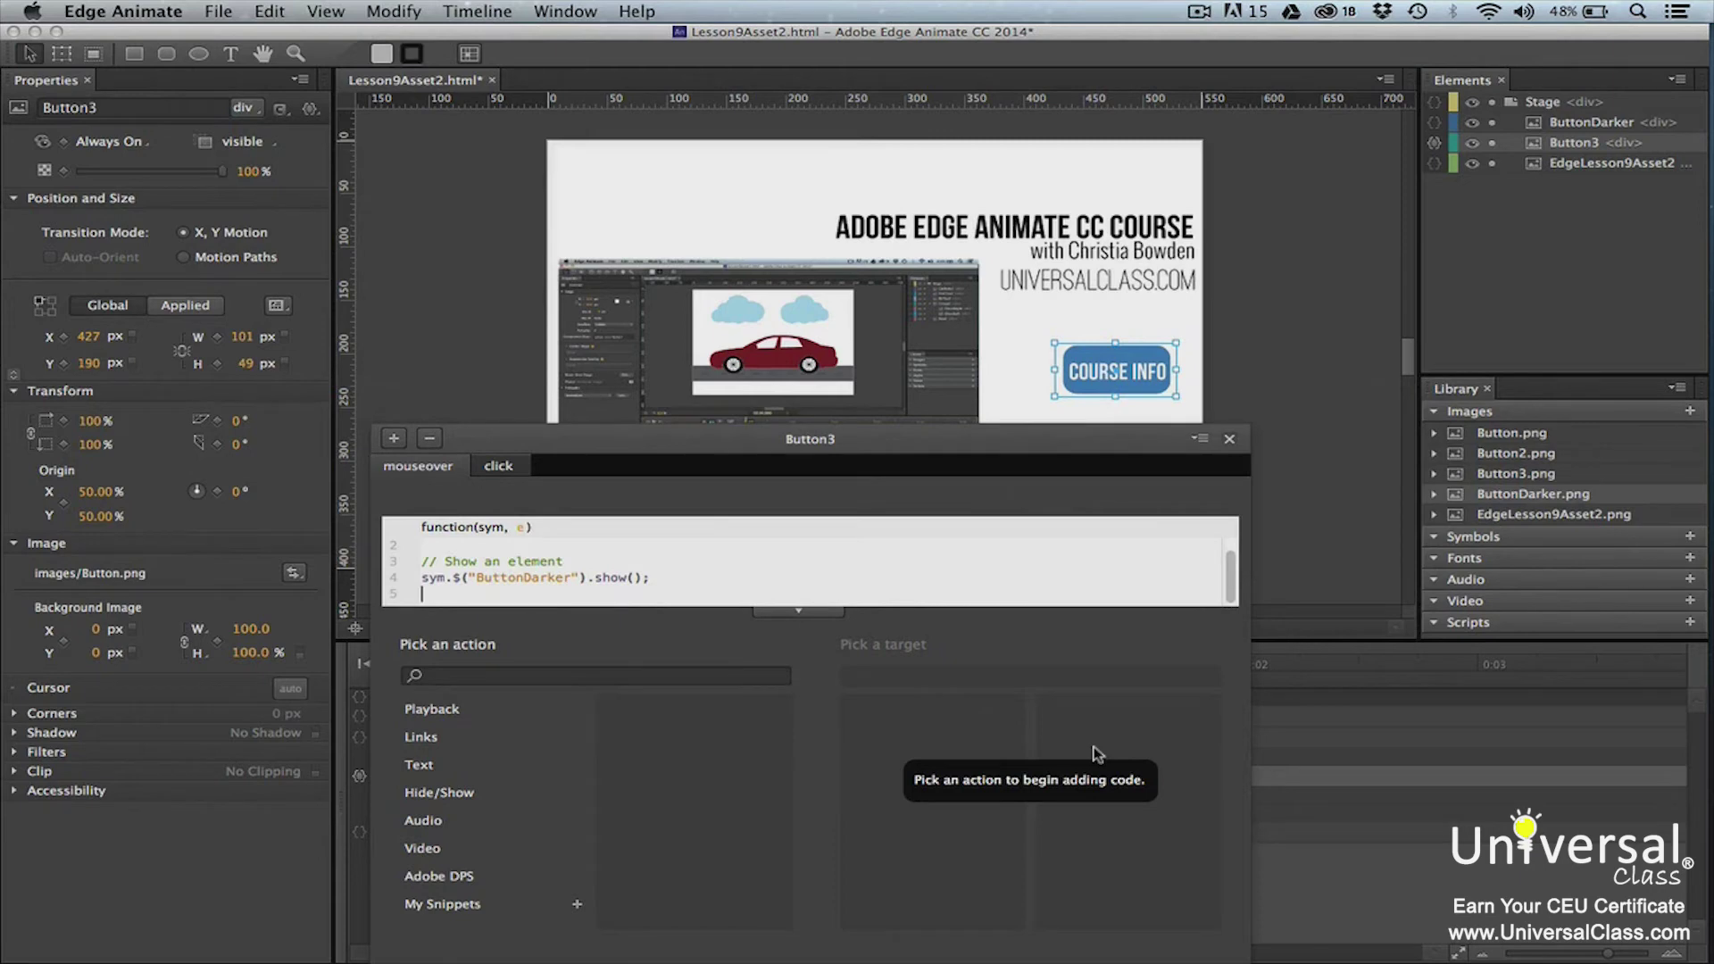
left_click(1229, 438)
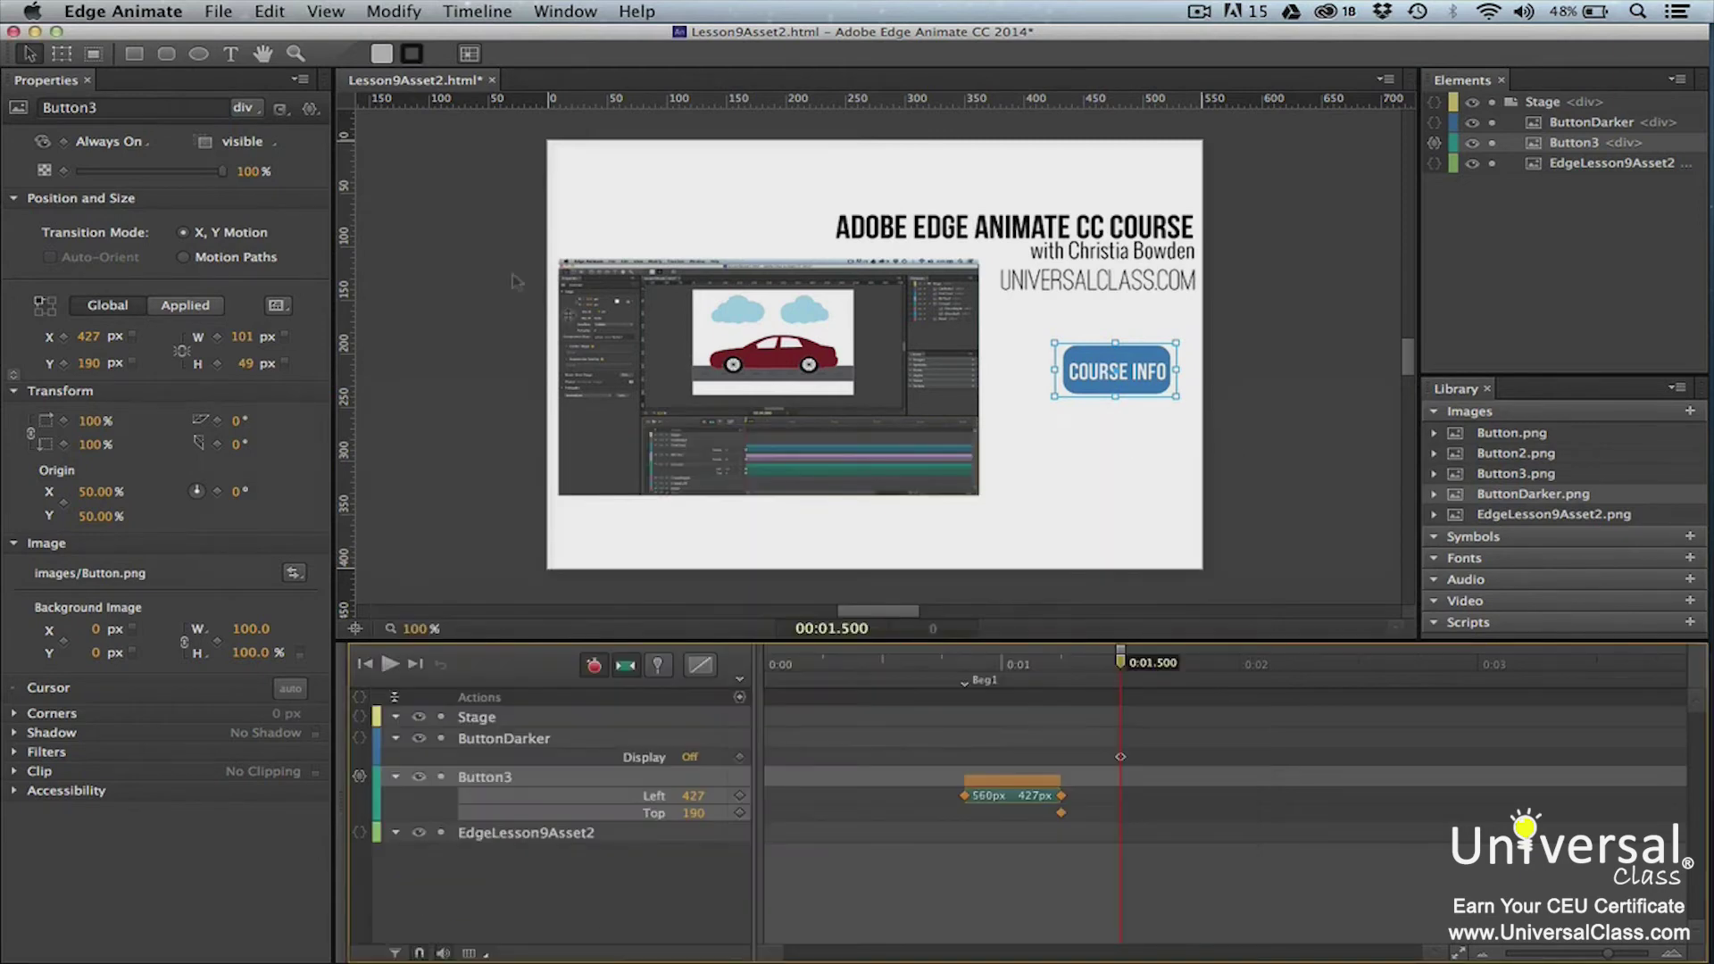
left_click(220, 13)
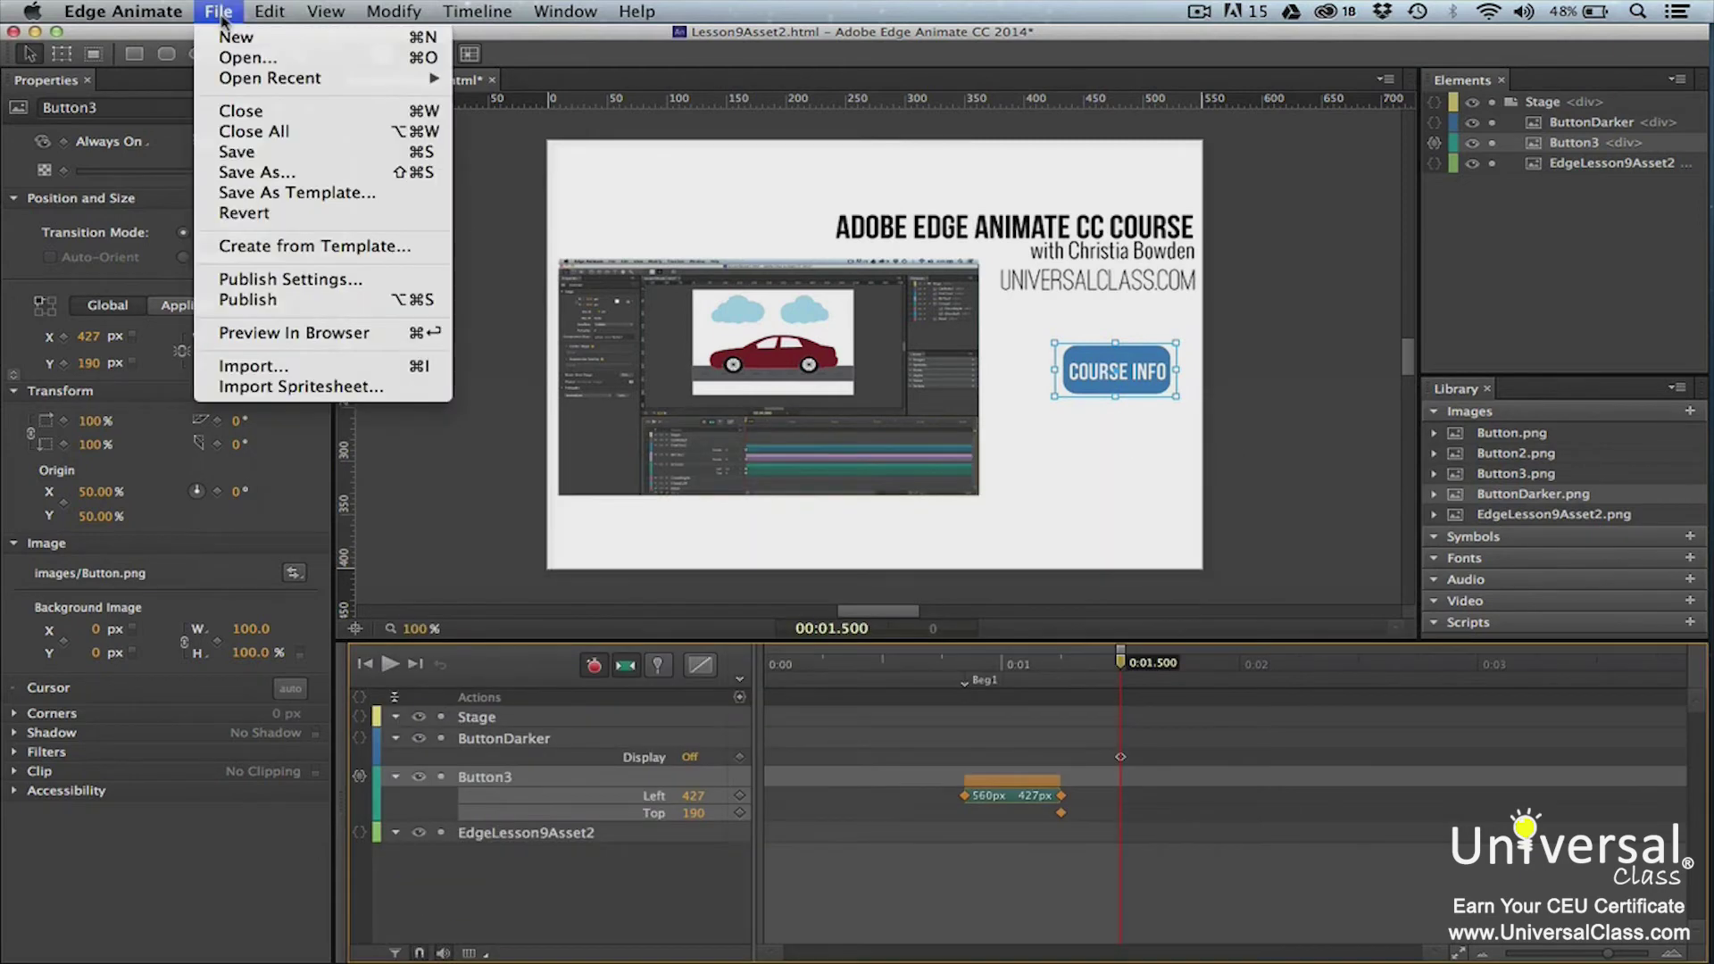
left_click(291, 332)
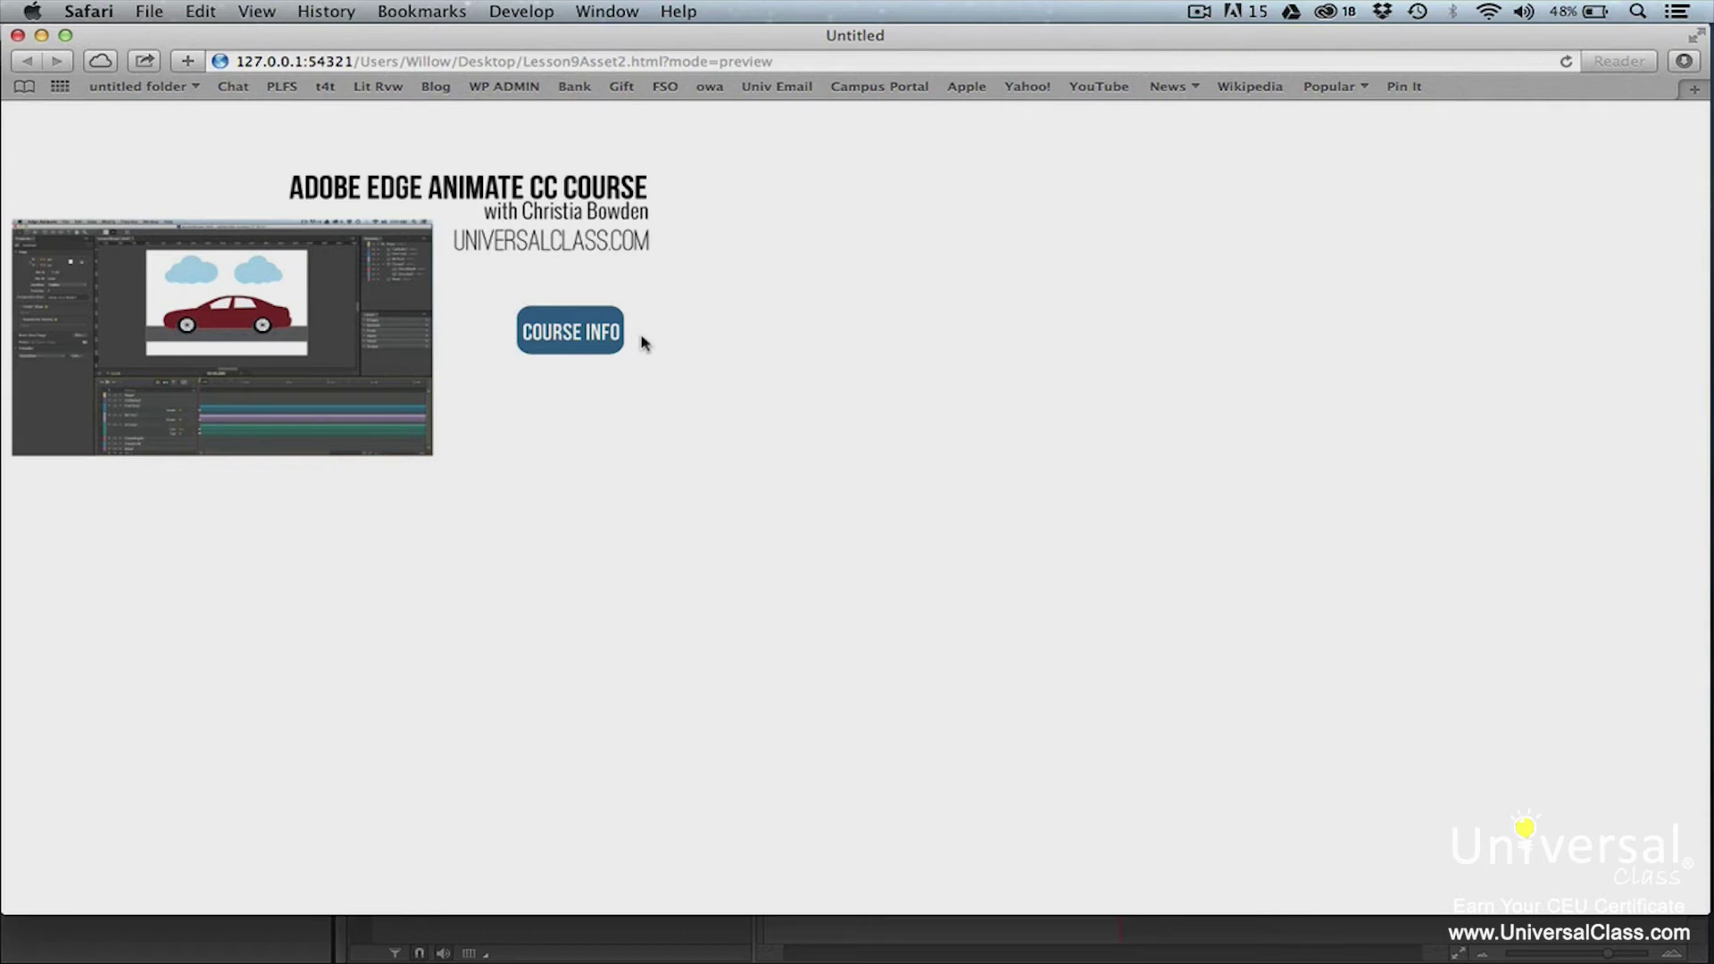
left_click(300, 944)
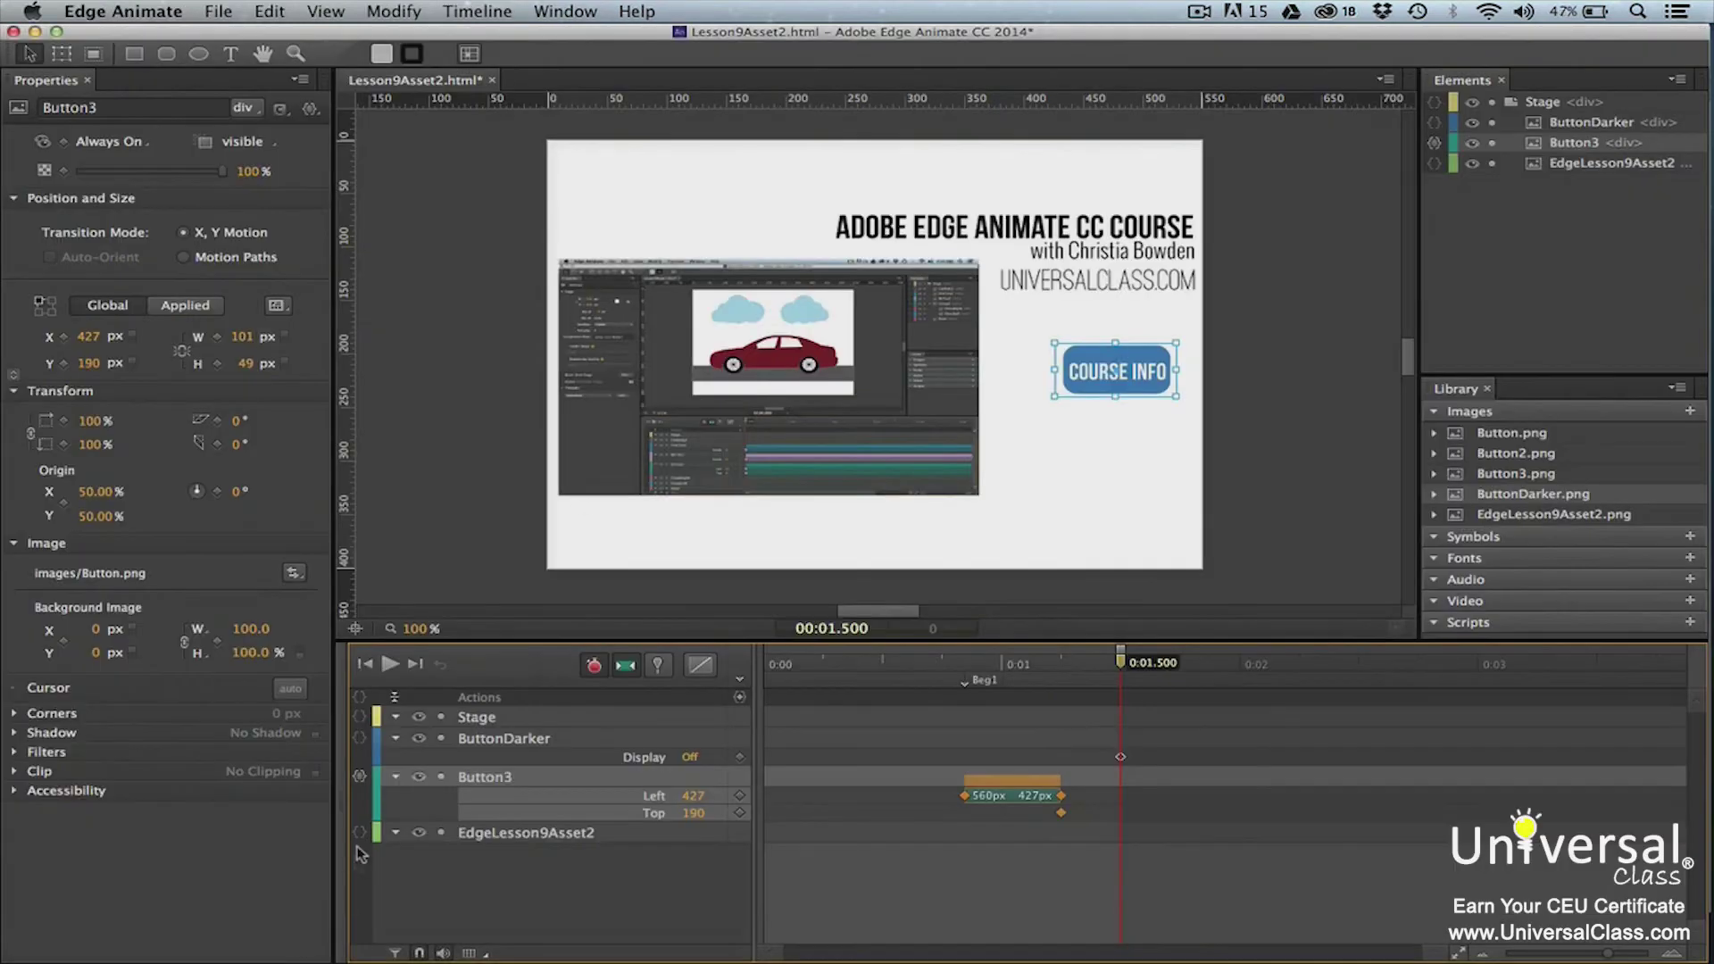
- Give ButtonDarker a mouseout action running sym.$("ButtonDarker").hide()
left_click(361, 740)
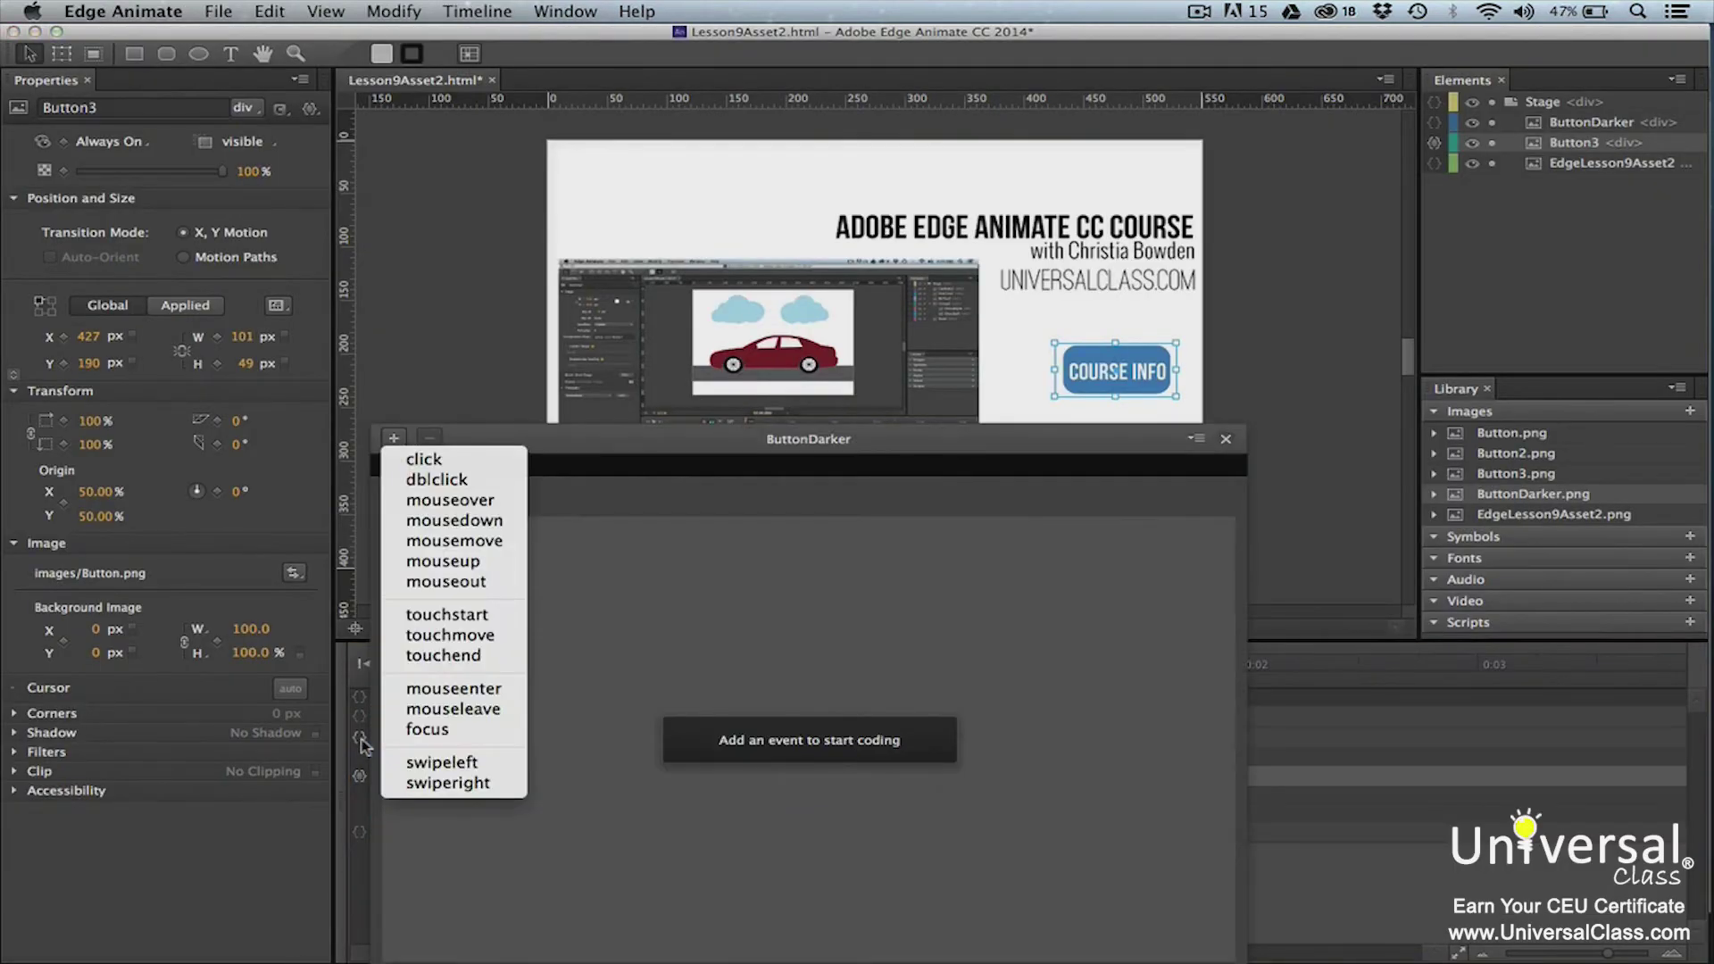
left_click(482, 582)
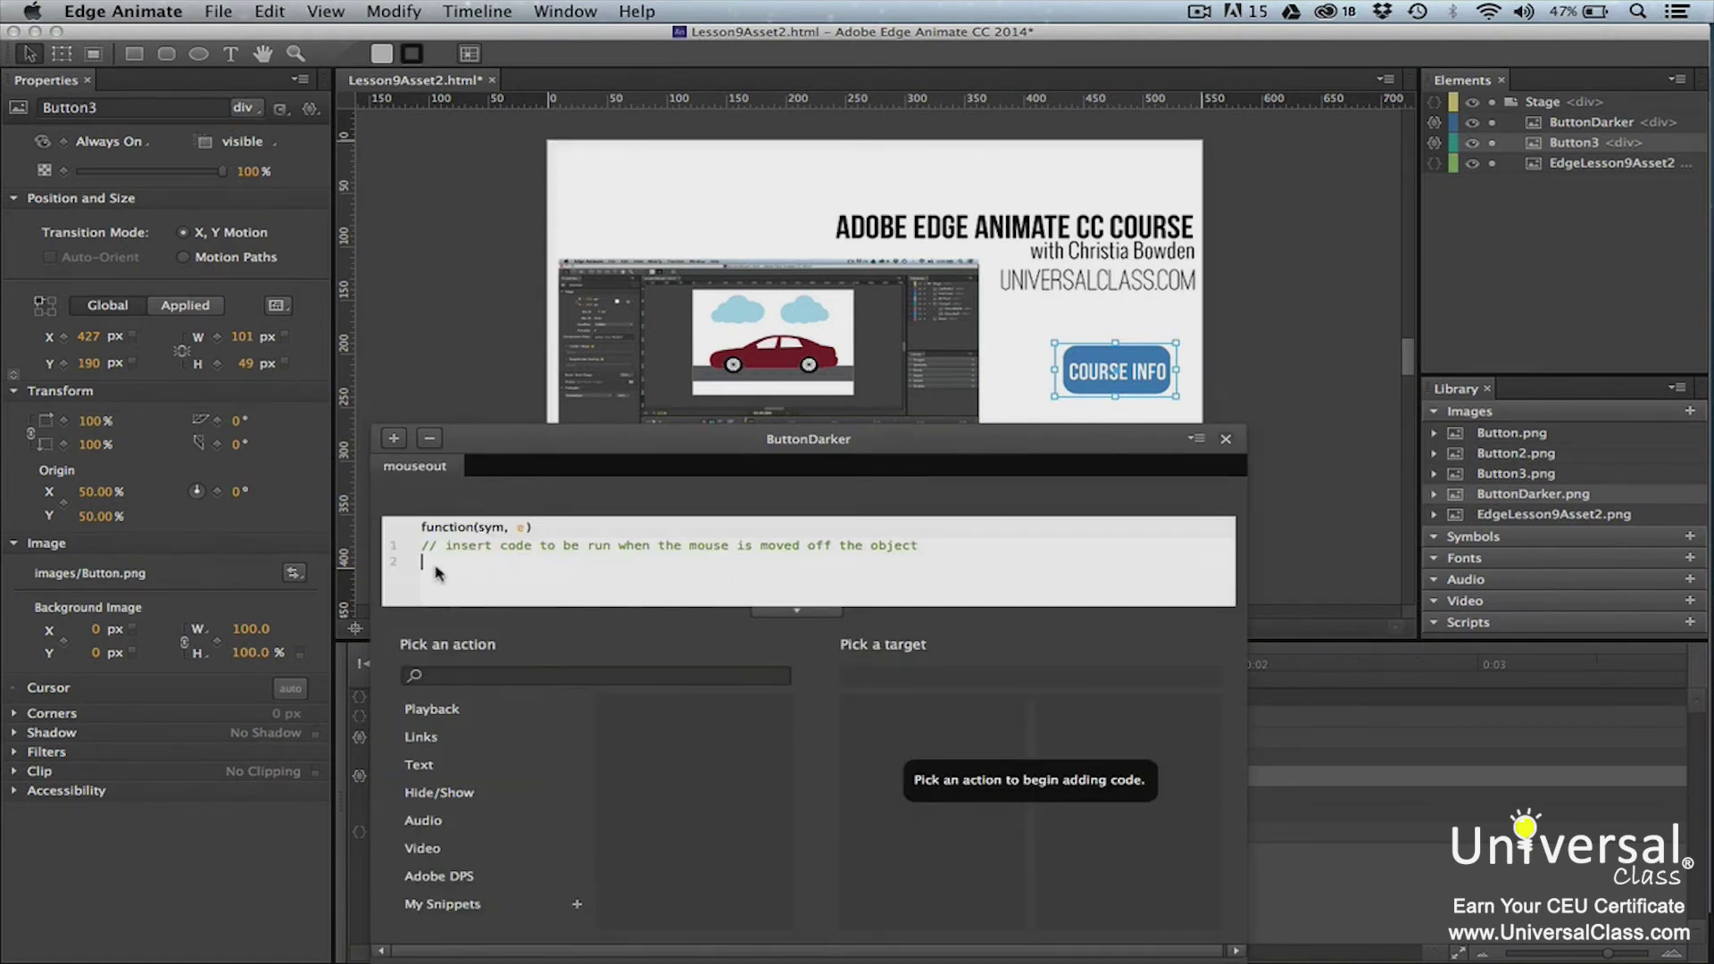
left_click(439, 793)
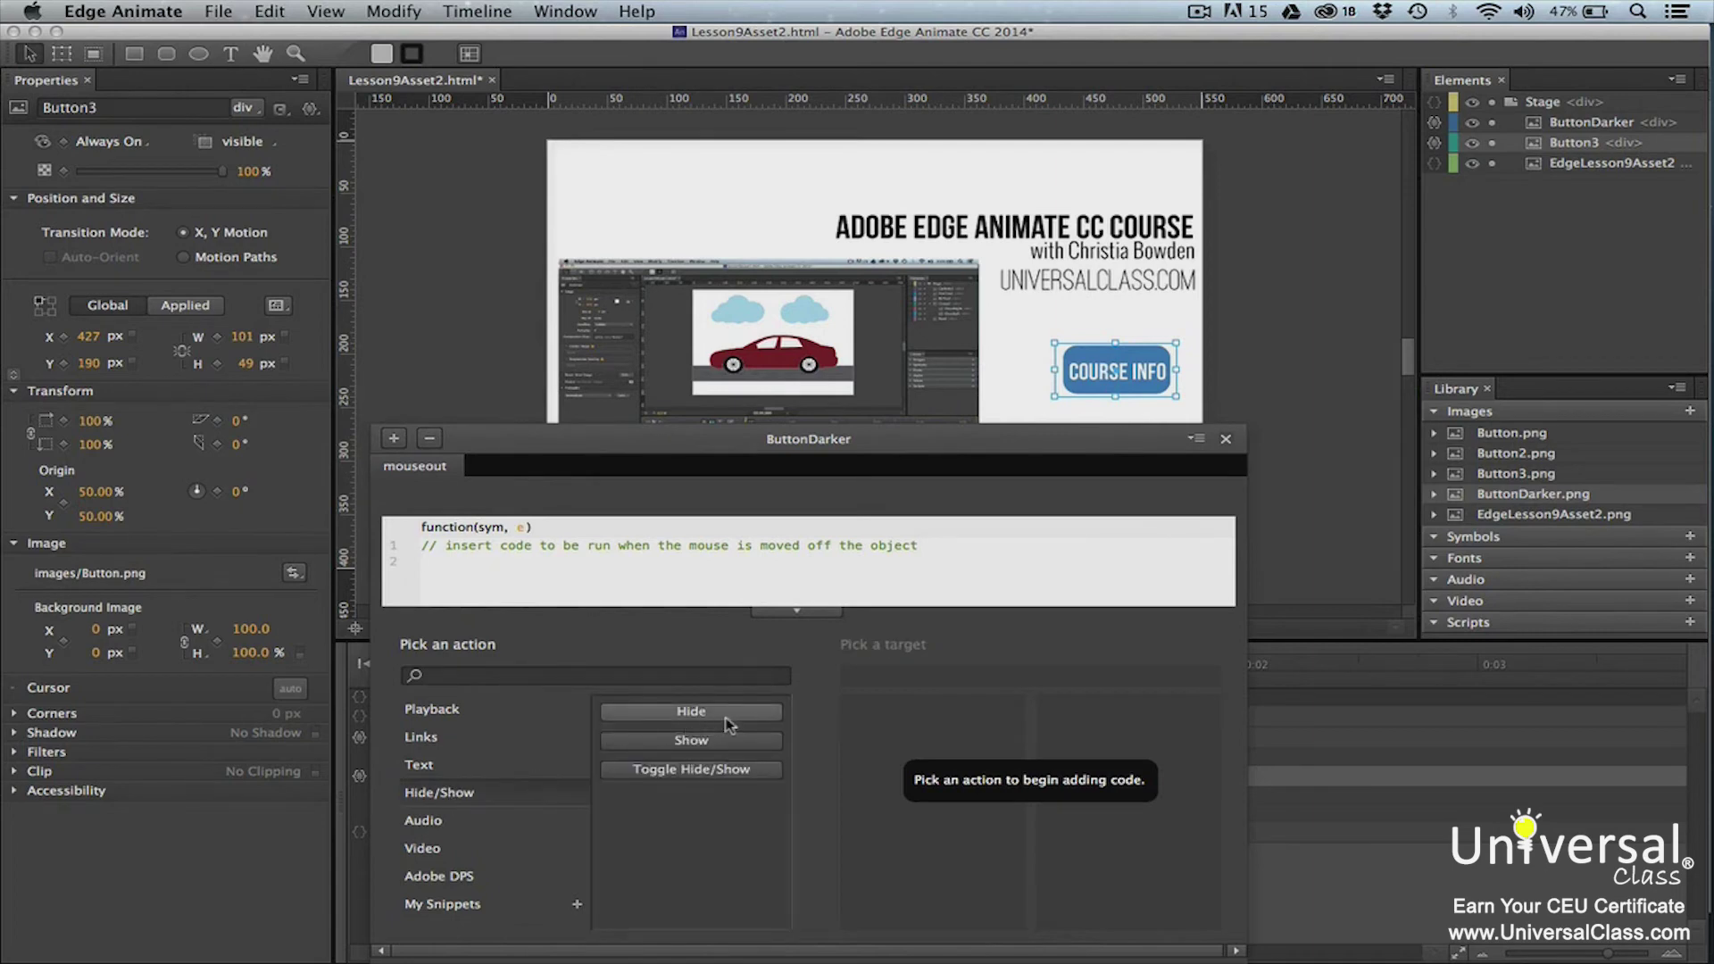
left_click(691, 711)
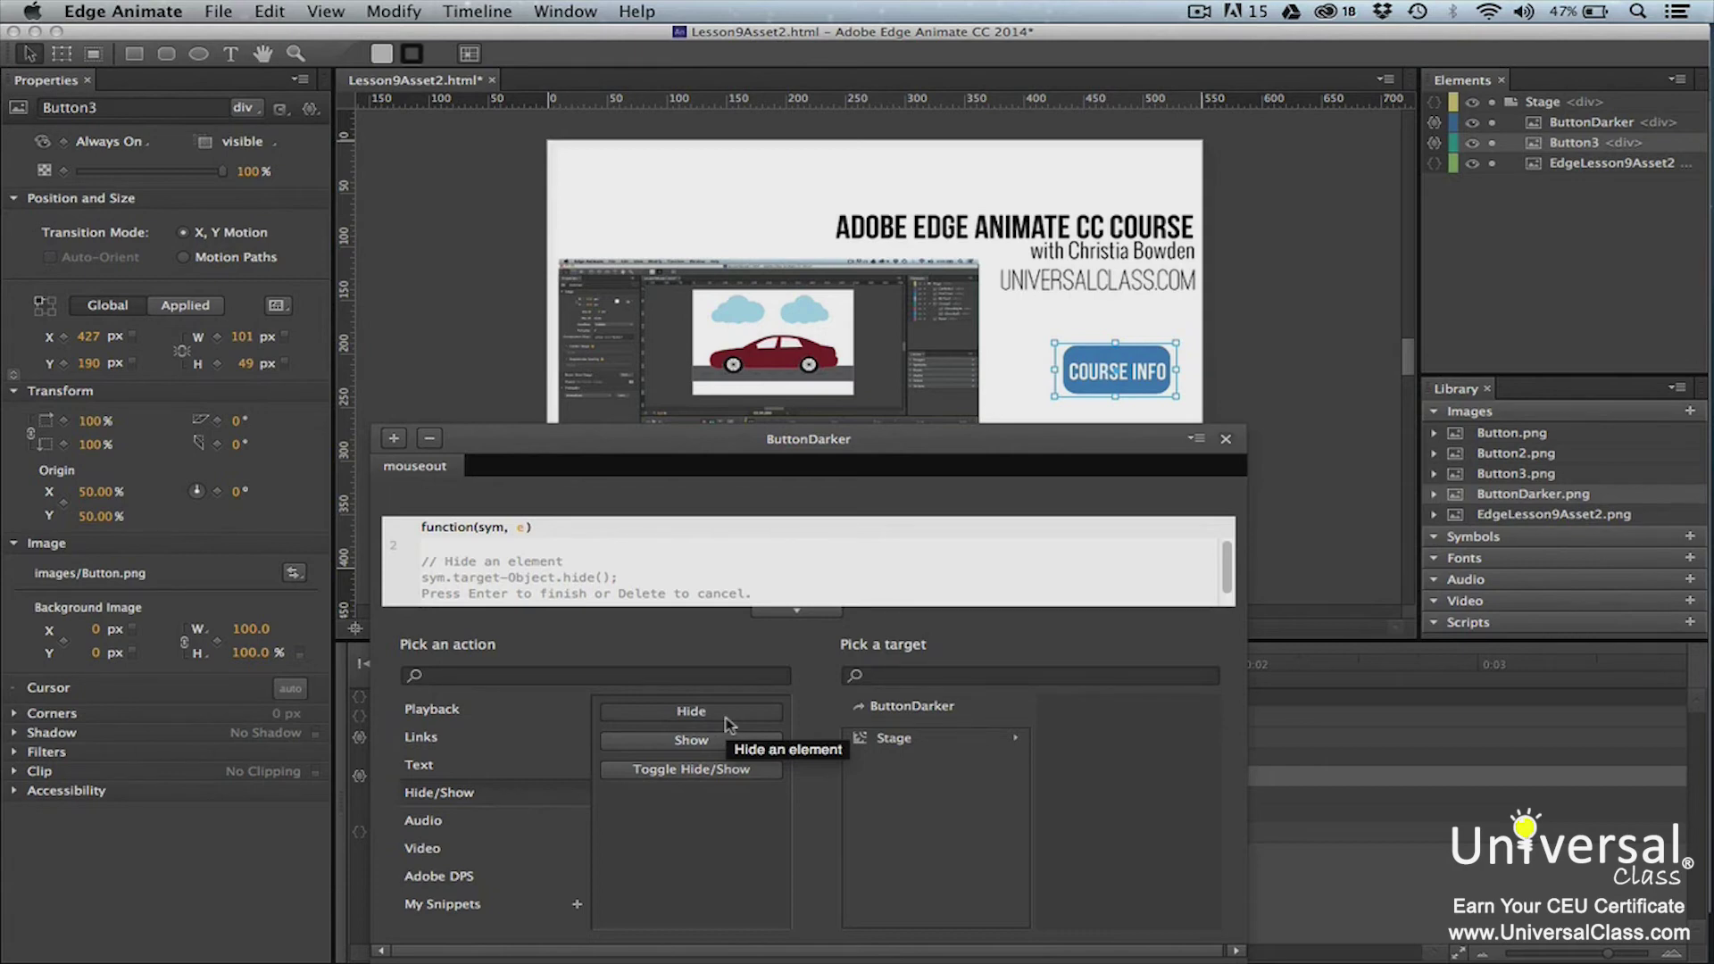
left_click(864, 707)
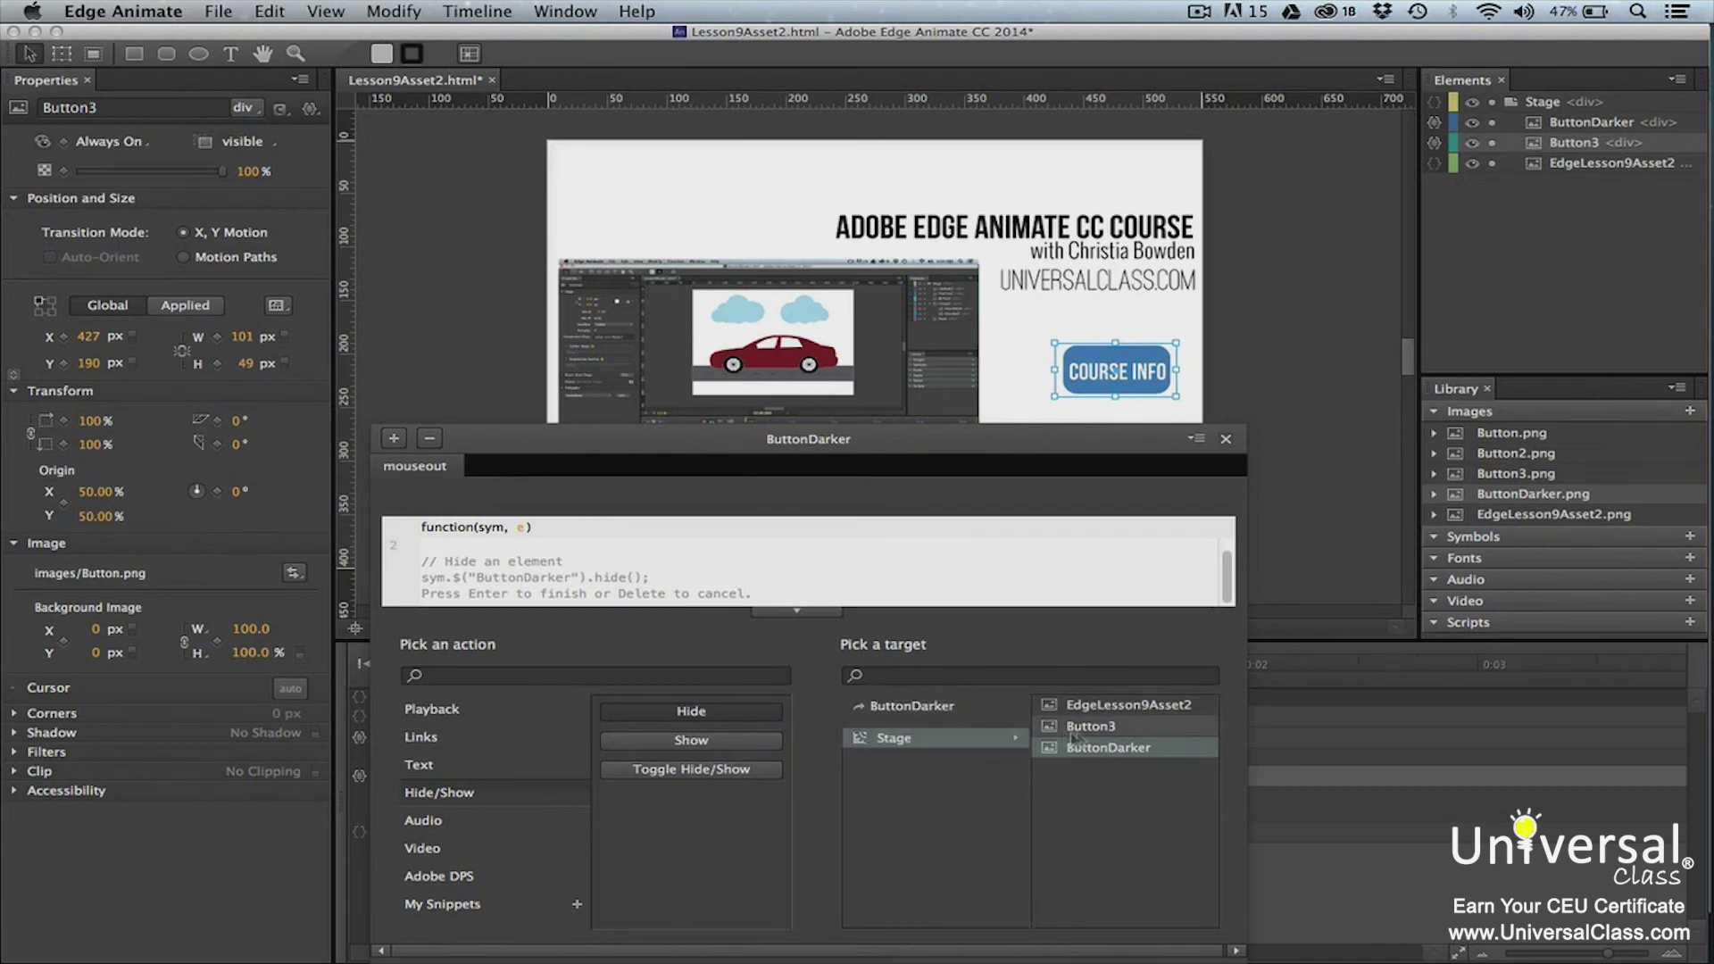
left_click(1121, 755)
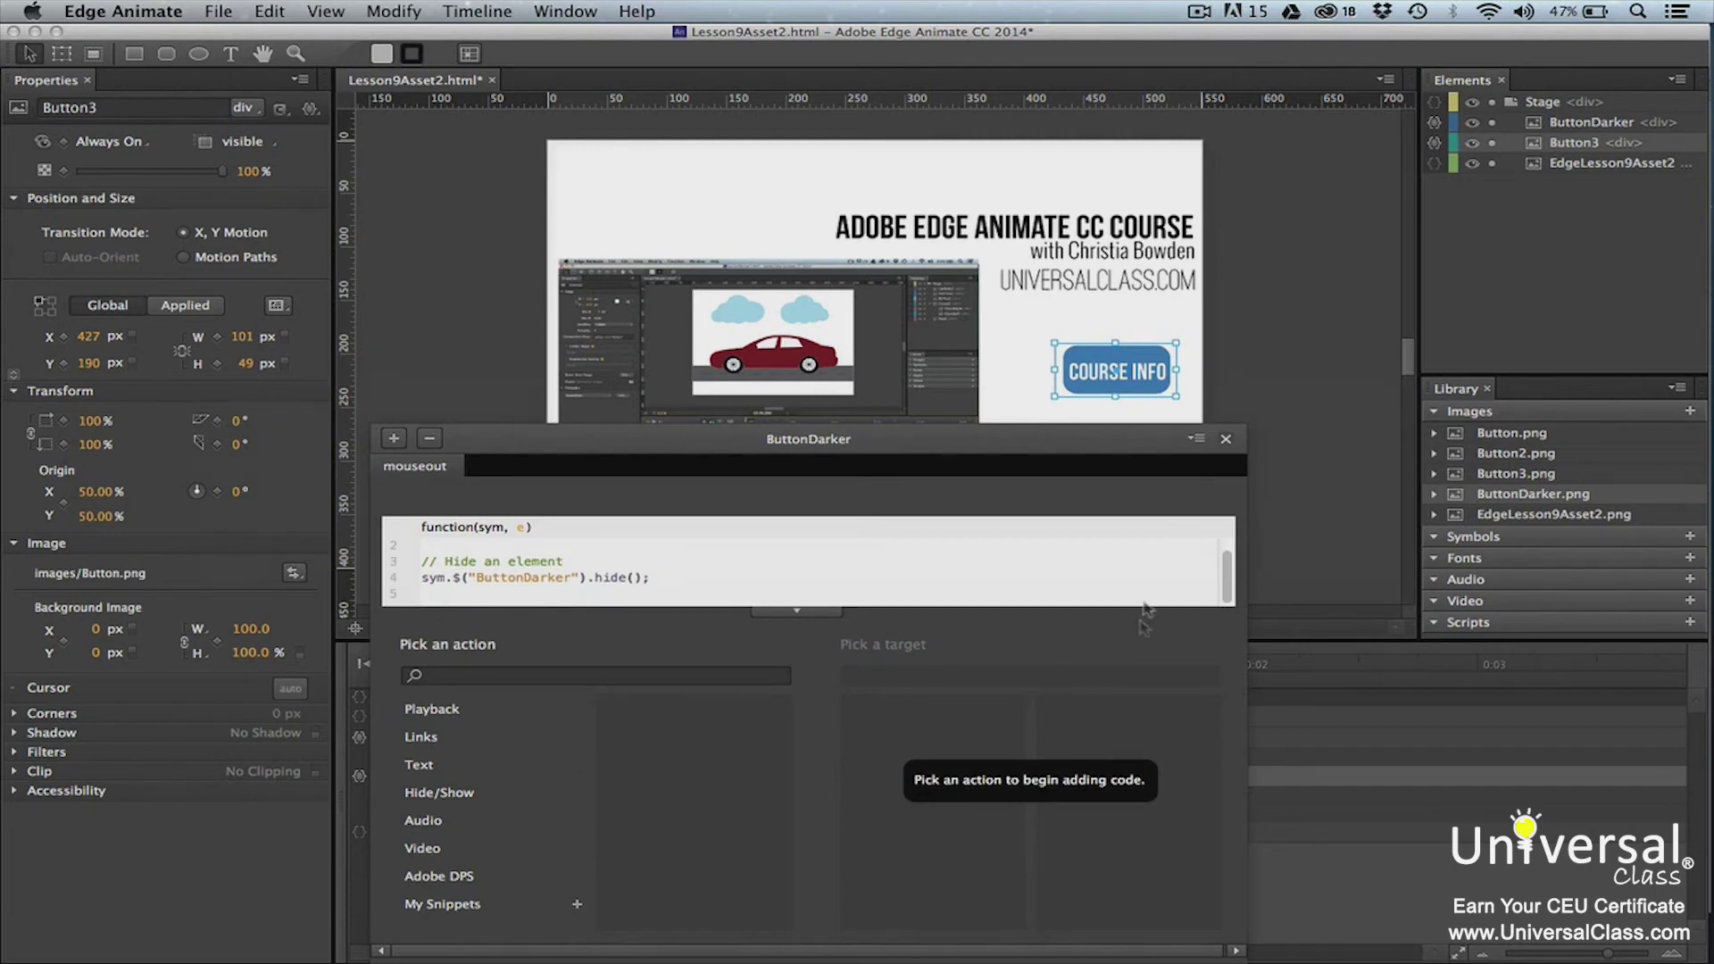
- Close ButtonDarker's actions and preview Lesson9Asset2.html in the browser
left_click(1226, 438)
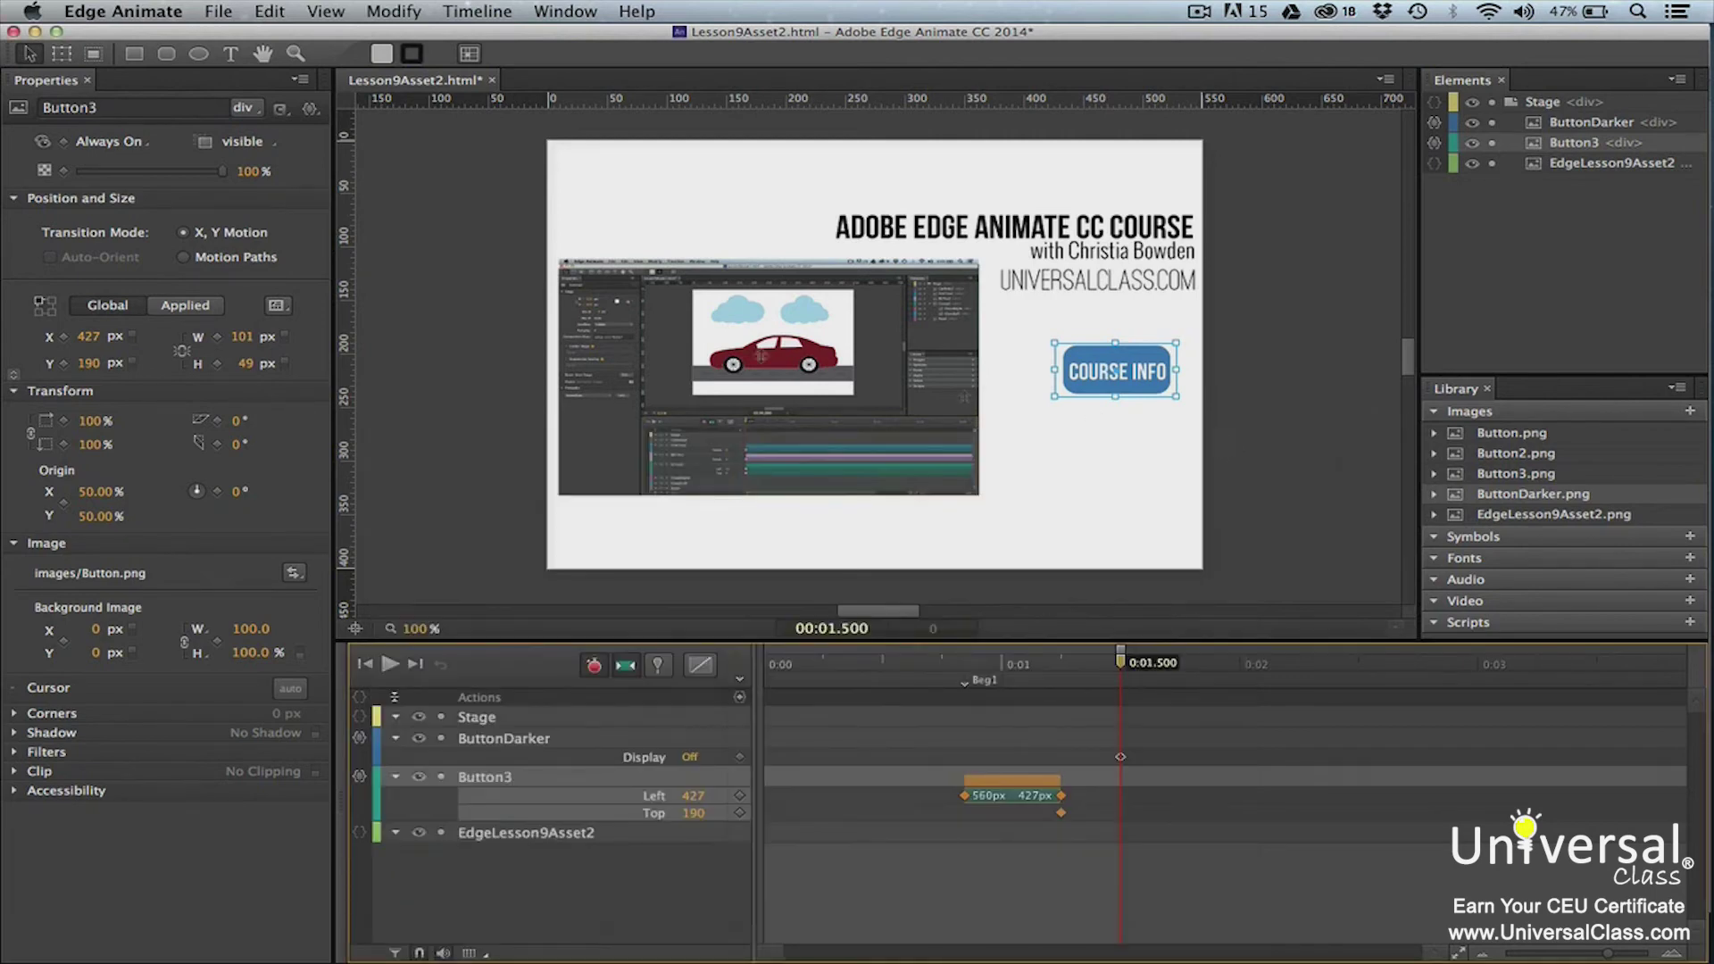
left_click(224, 13)
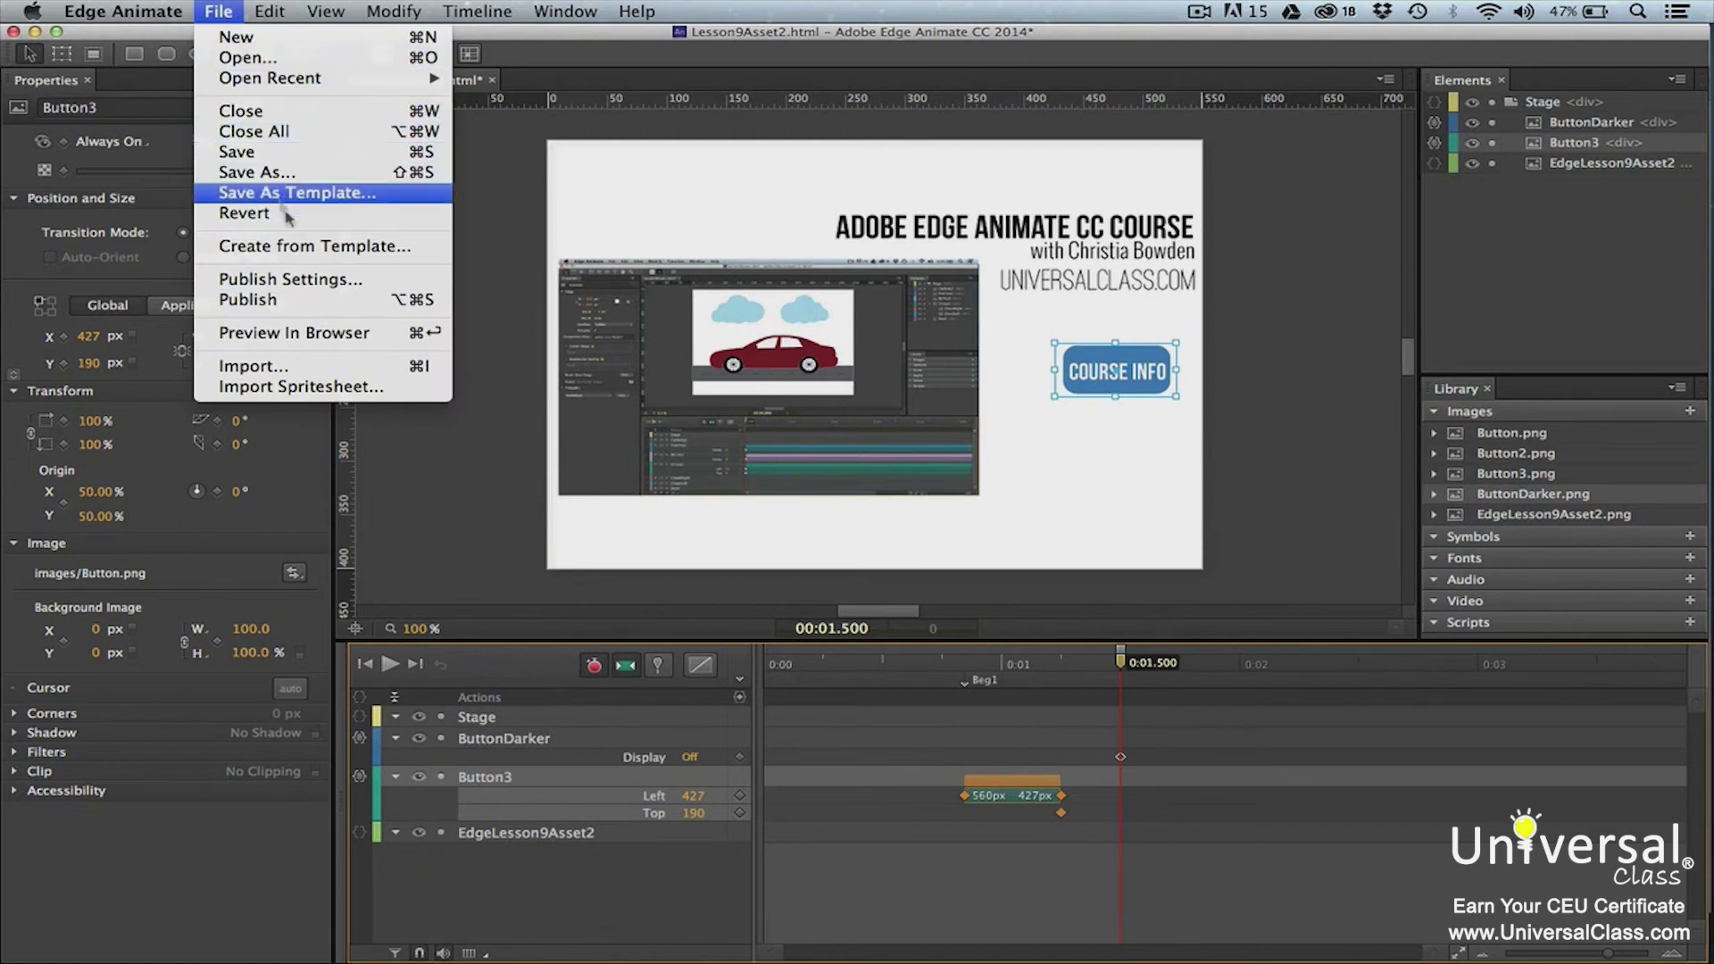
left_click(311, 333)
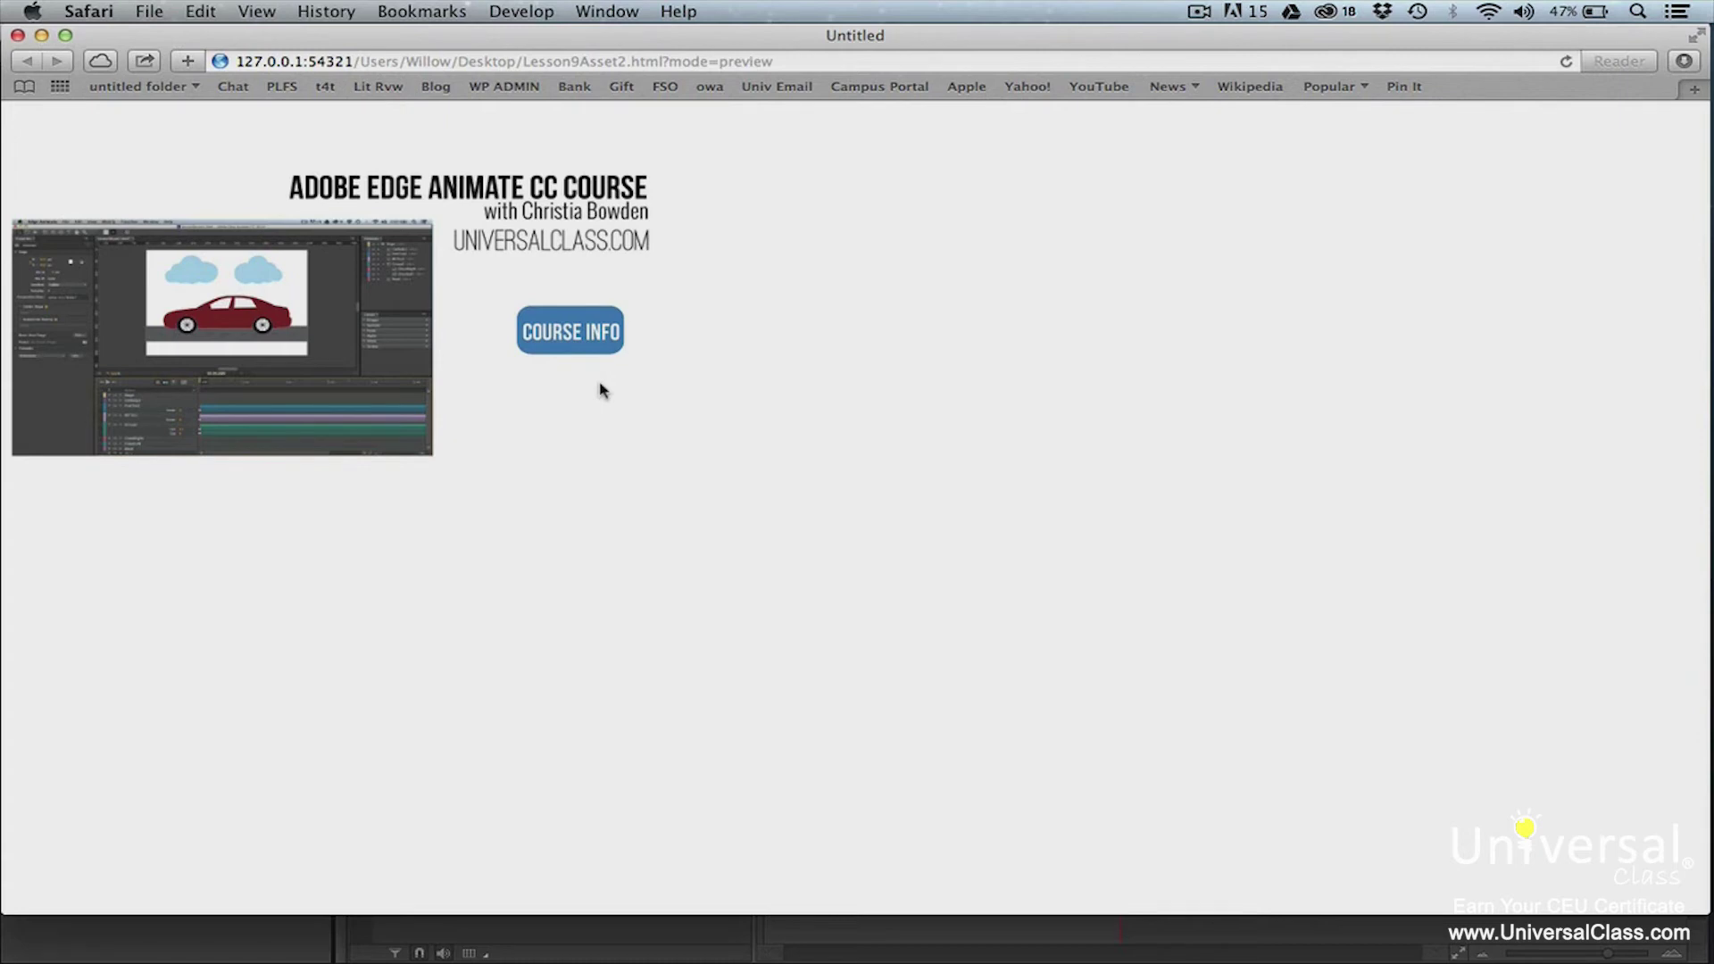
- Switch from the Safari preview back to Edge Animate
key("super+Tab")
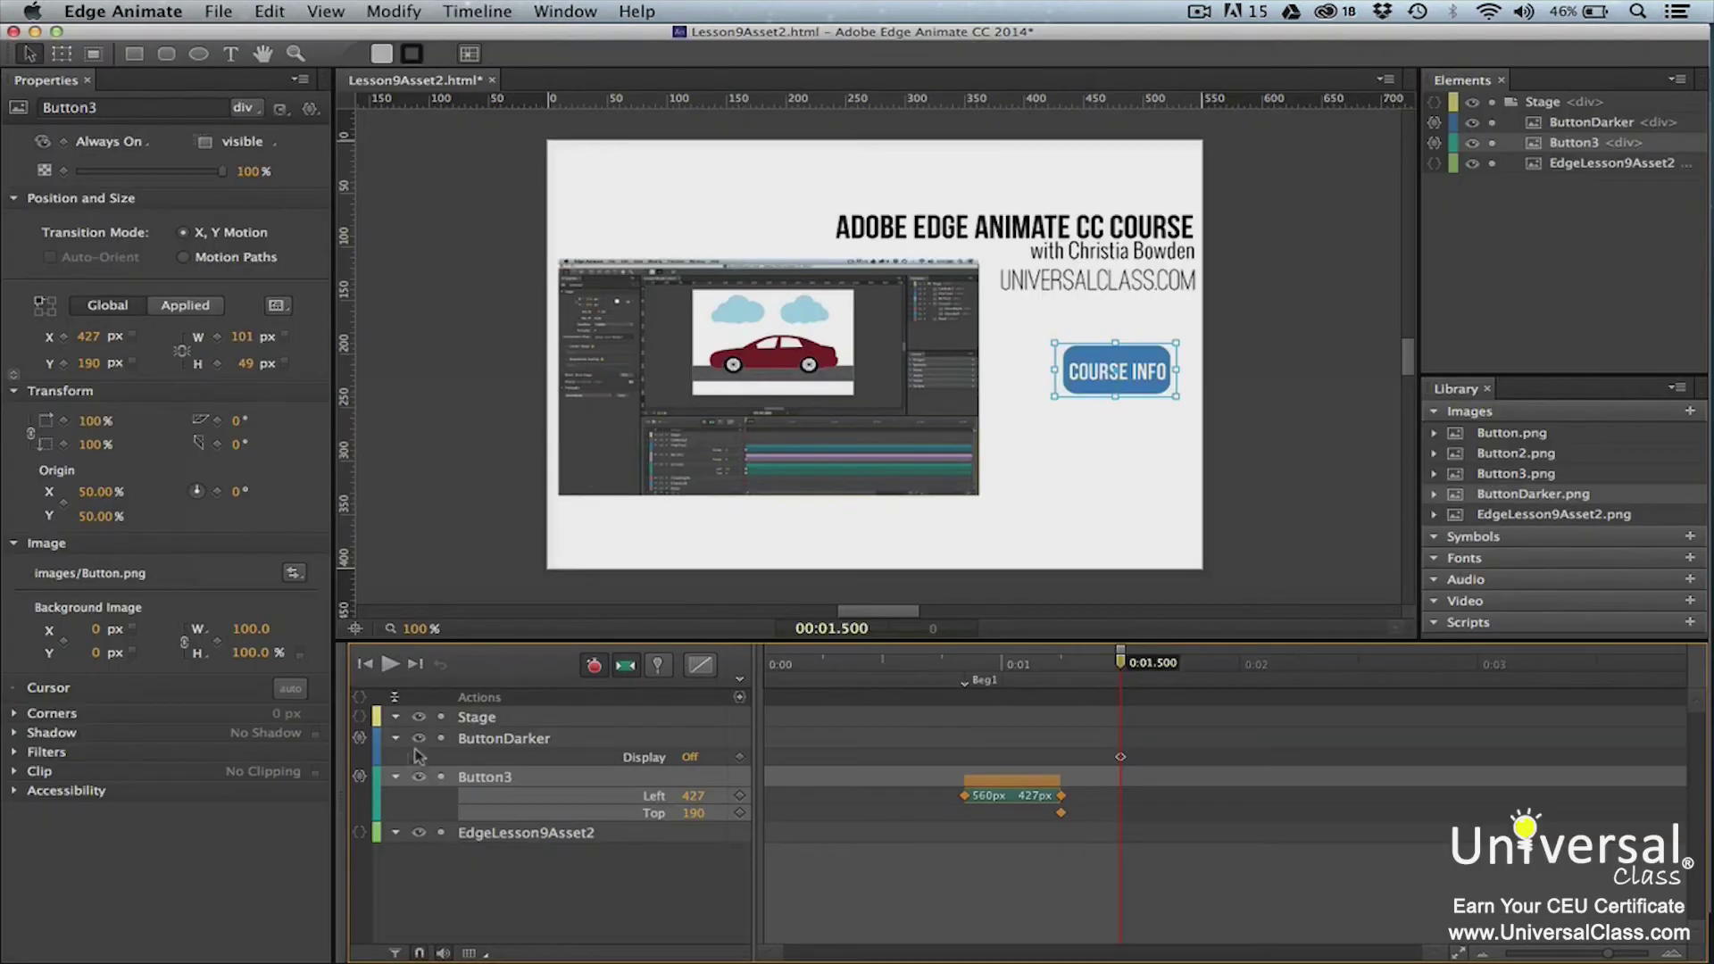
- Delete Button3's click event so only its mouseover action remains, then view ButtonDarker's actions
left_click(360, 778)
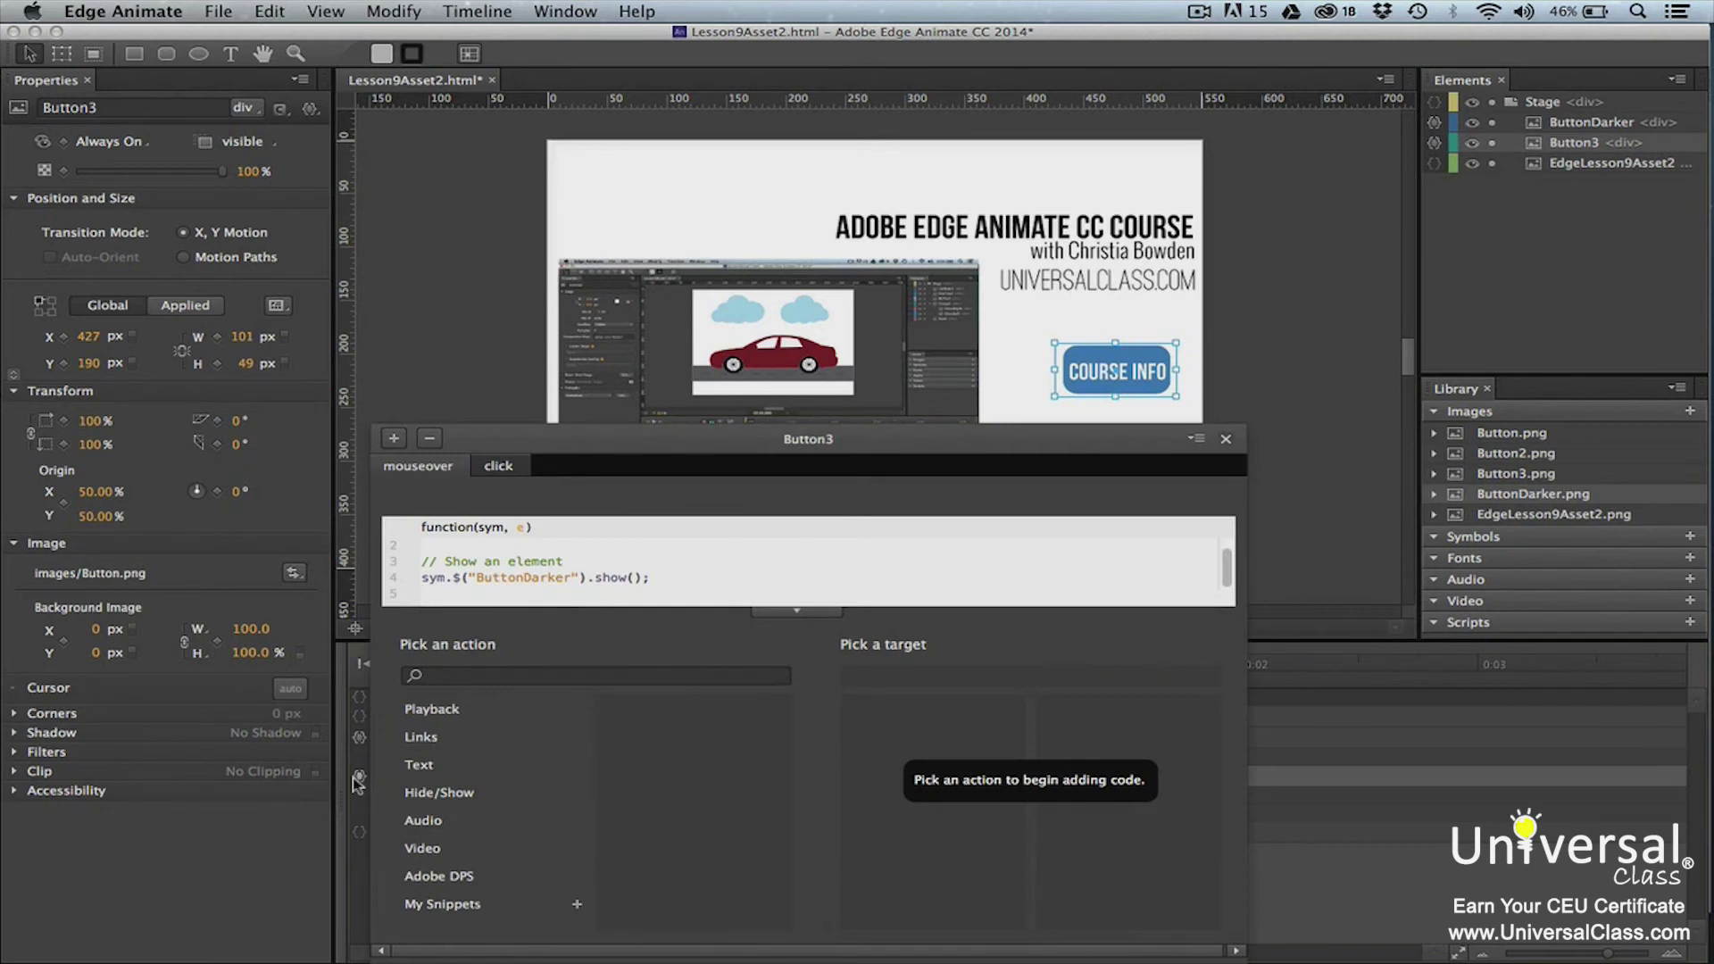
left_click(507, 470)
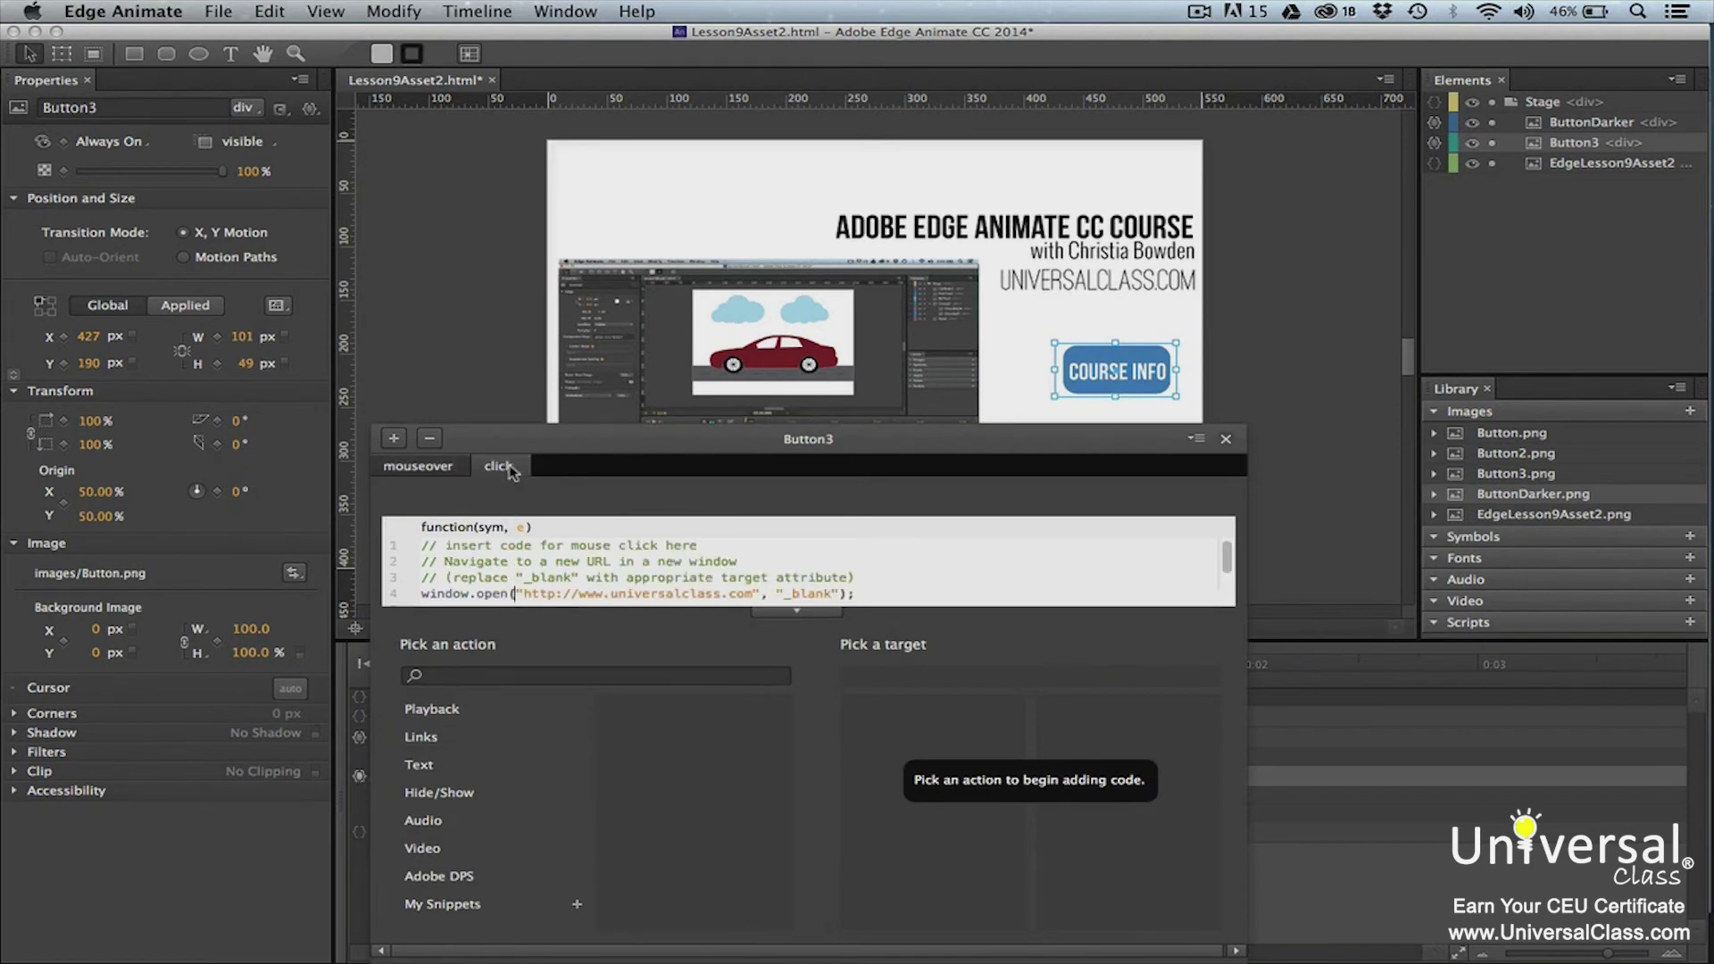
left_click(434, 440)
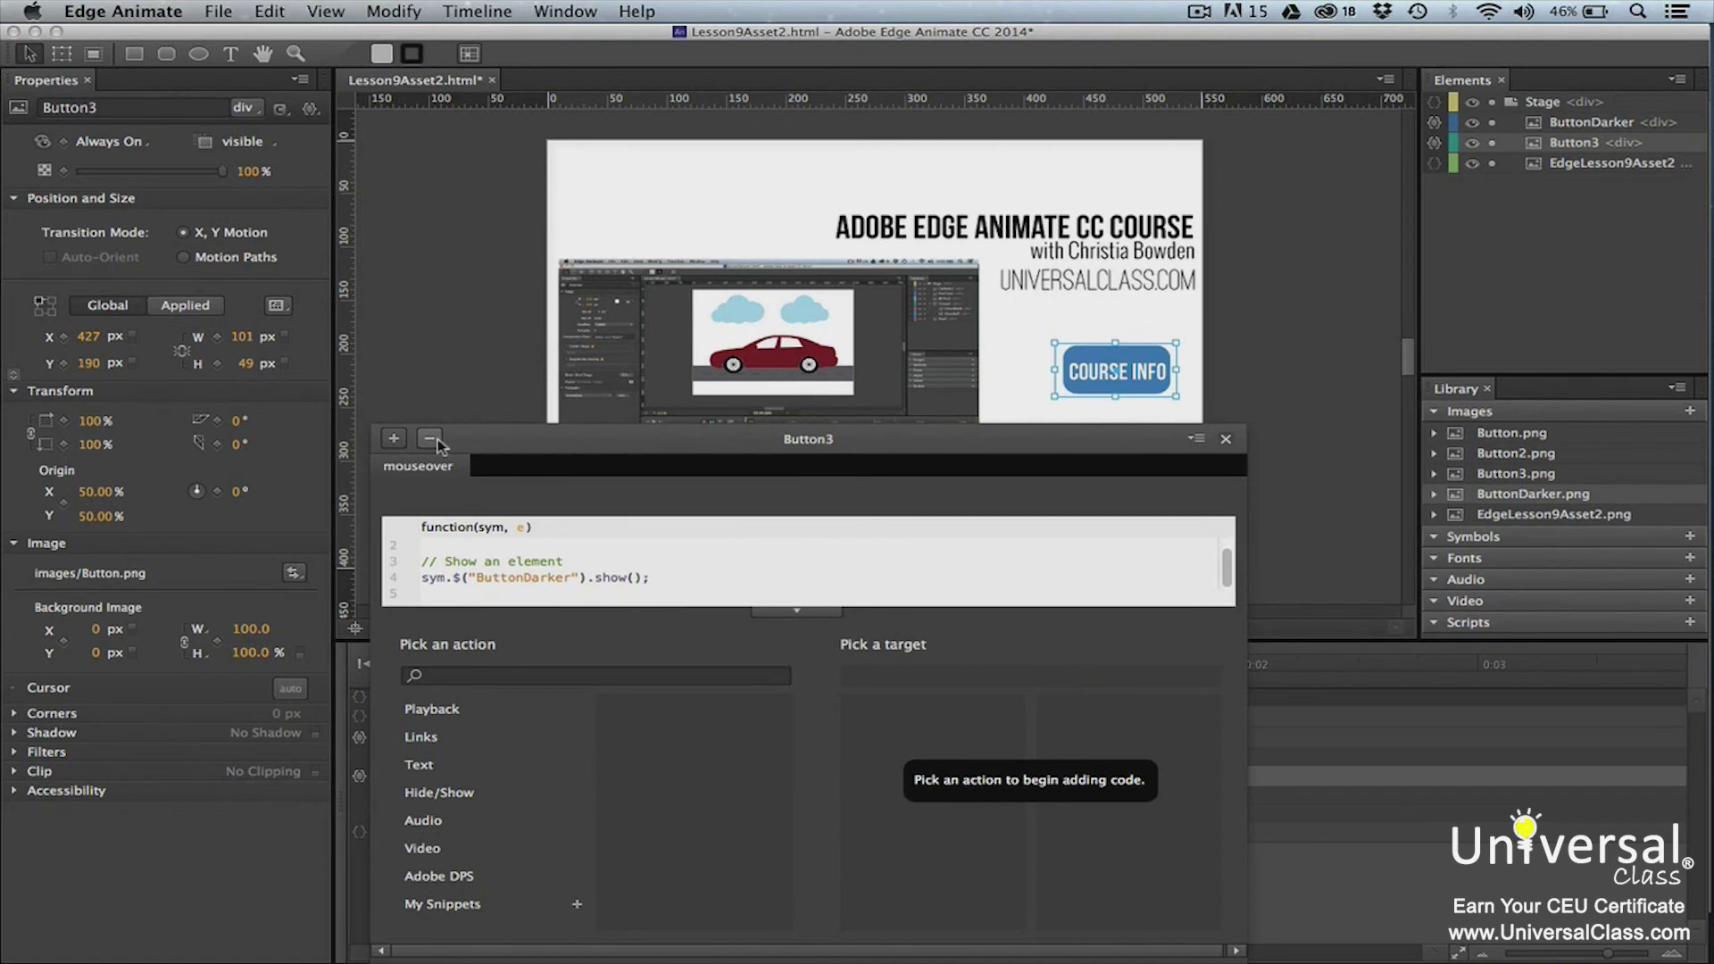
left_click(1226, 439)
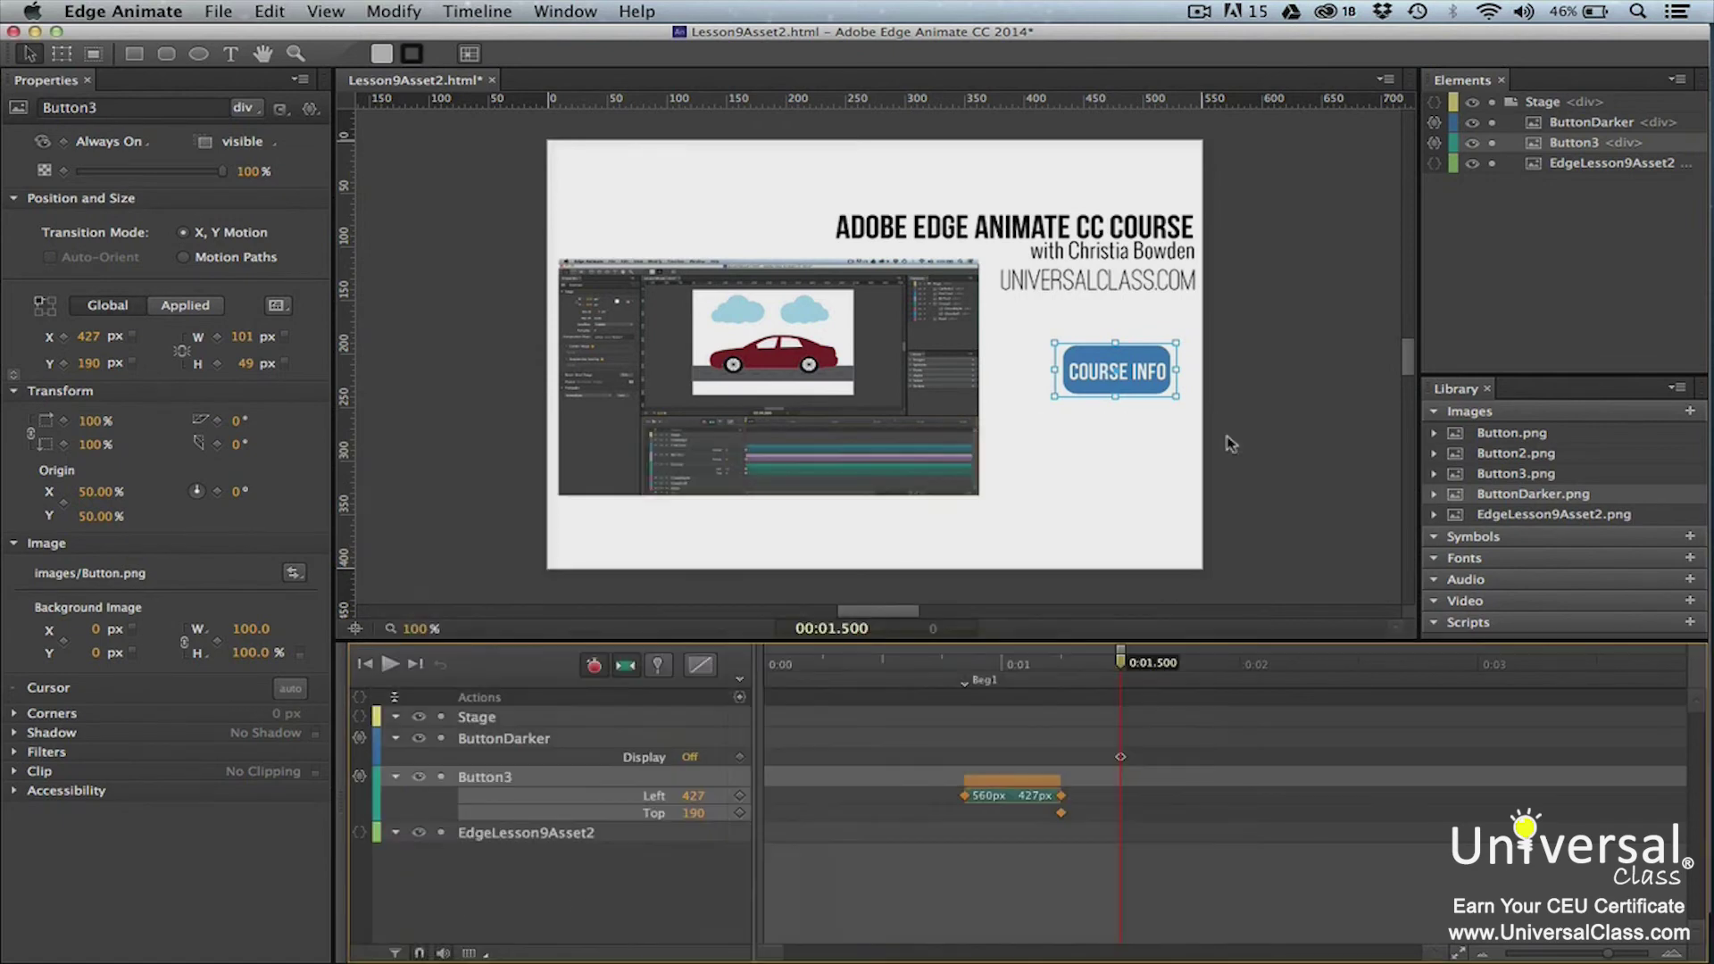
left_click(360, 739)
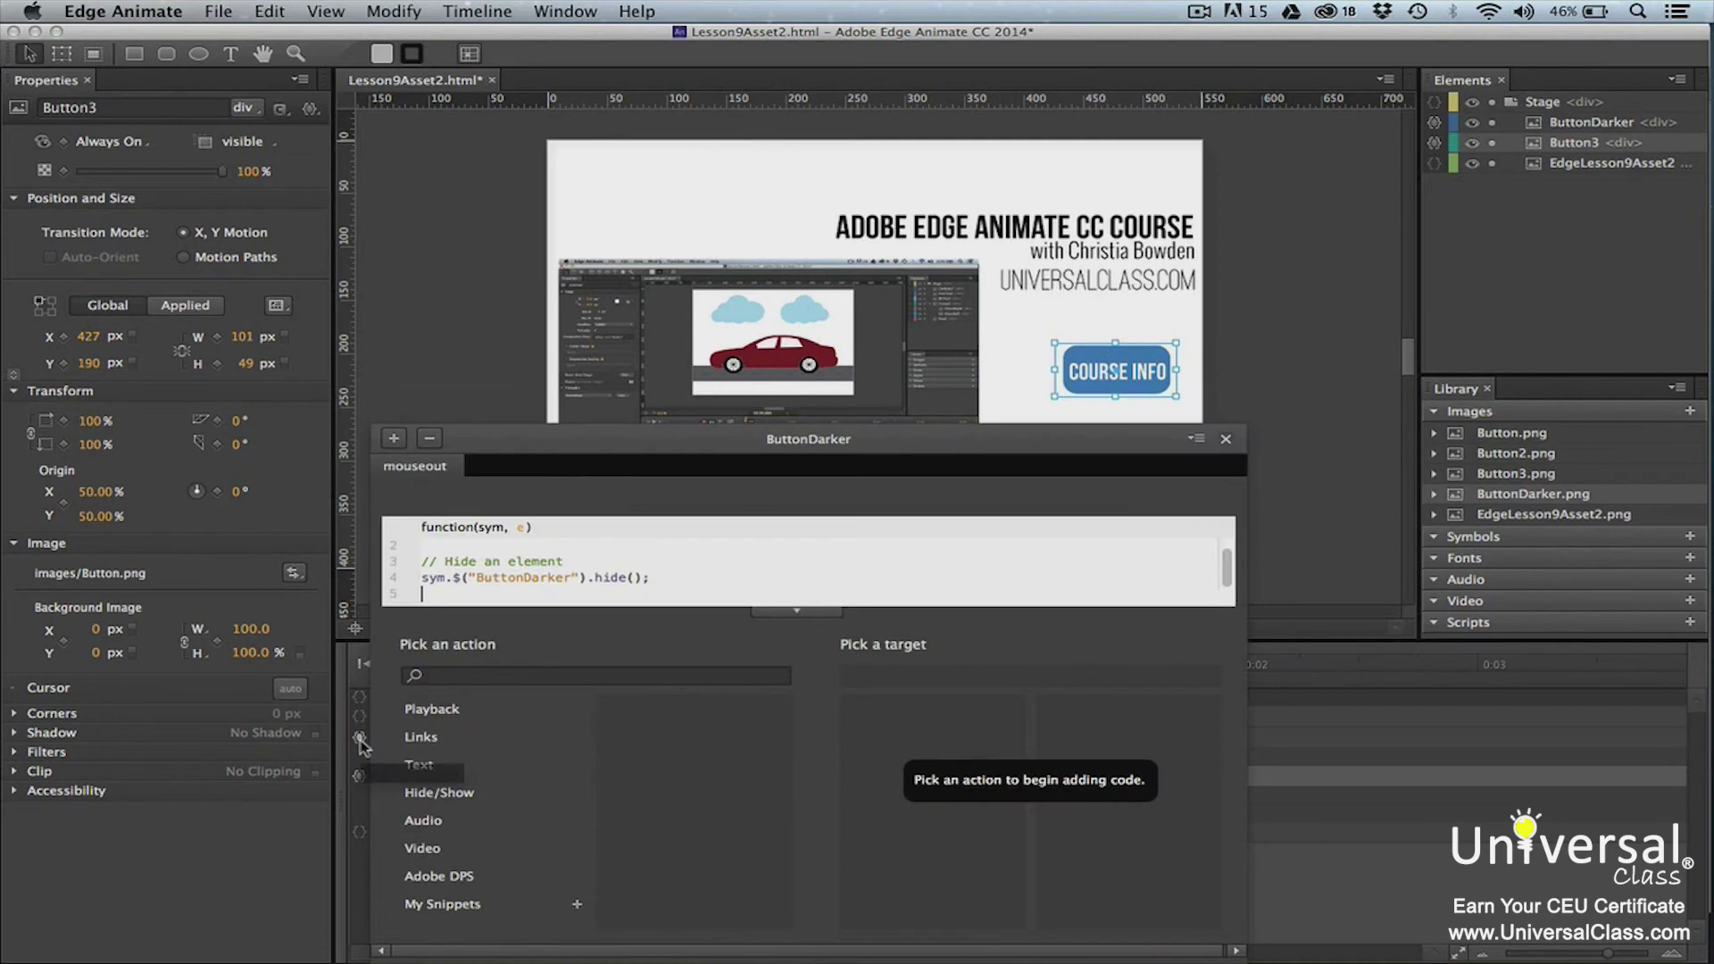
left_click(393, 438)
left_click(408, 453)
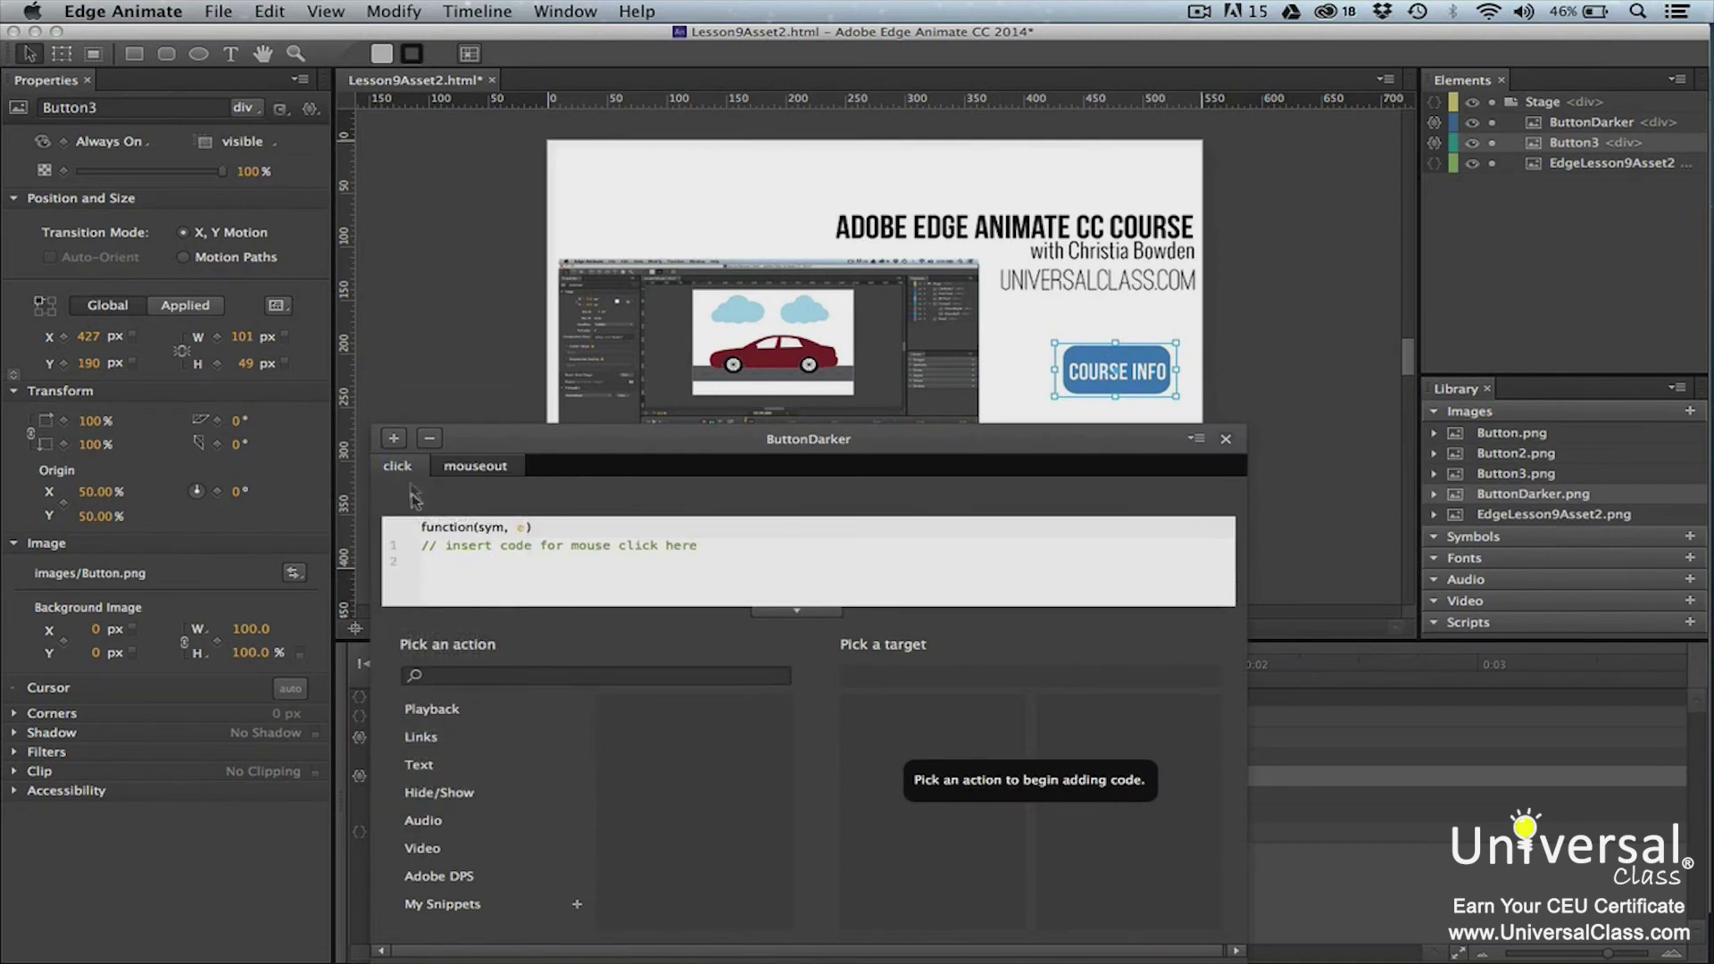
left_click(447, 739)
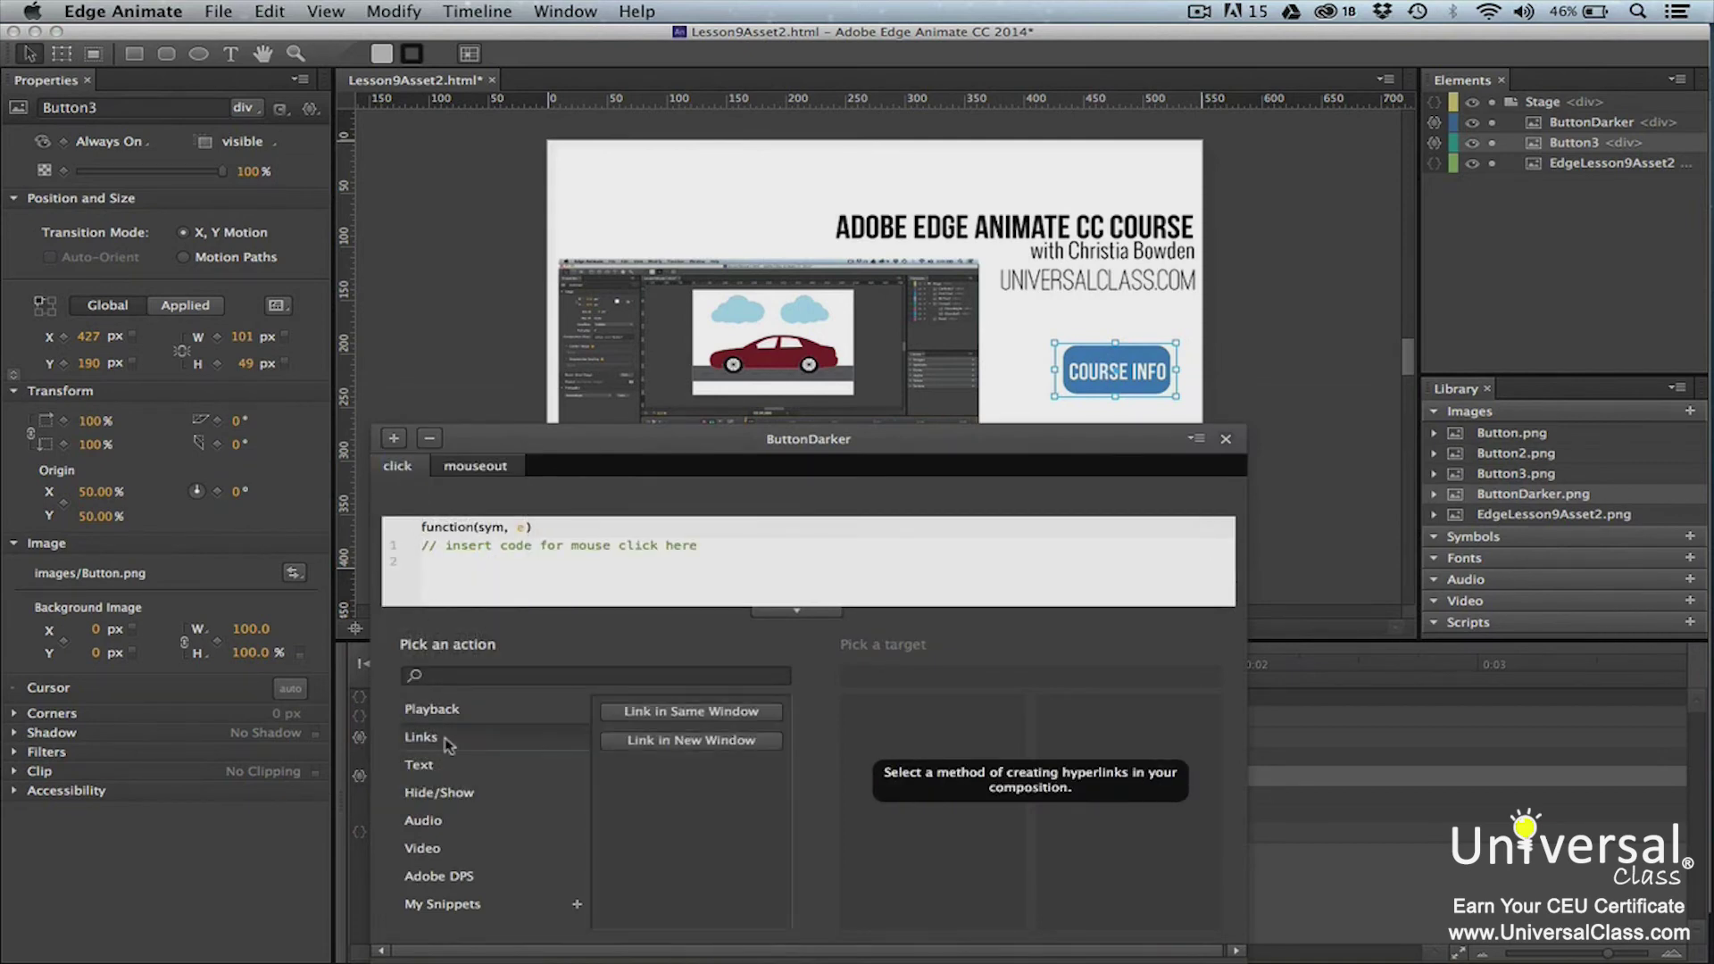
left_click(623, 745)
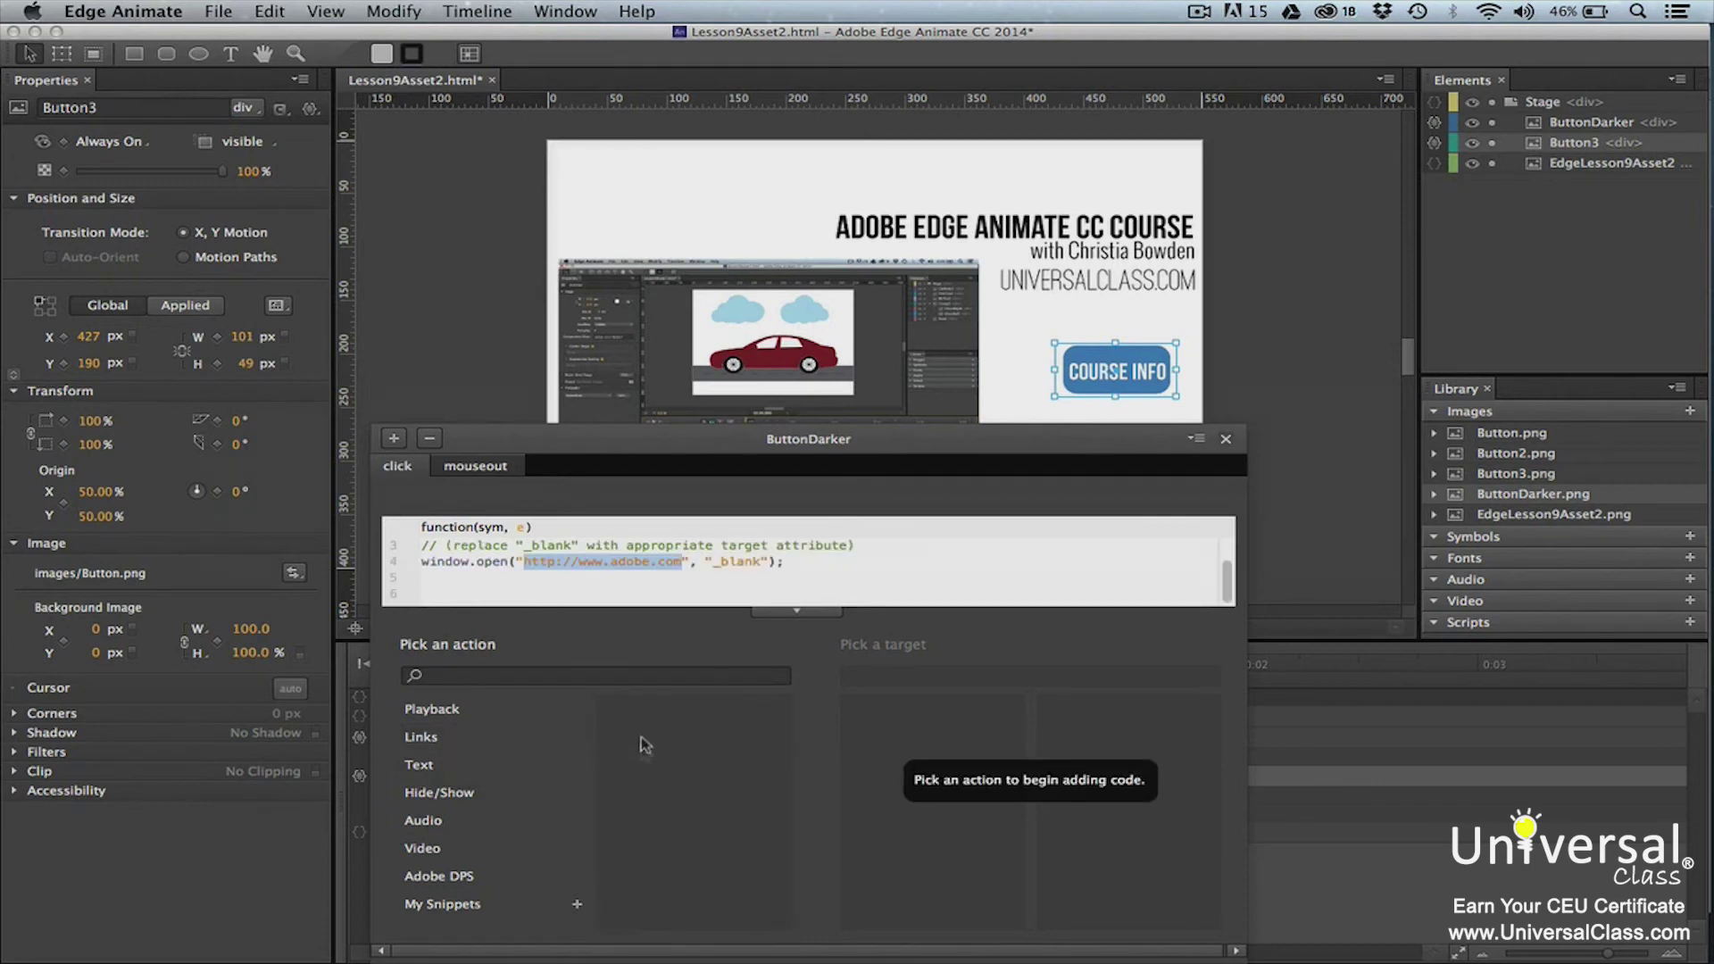
left_click(648, 562)
key("BackSpace")
key("BackSpace")
key("BackSpace")
key("BackSpace")
key("BackSpace")
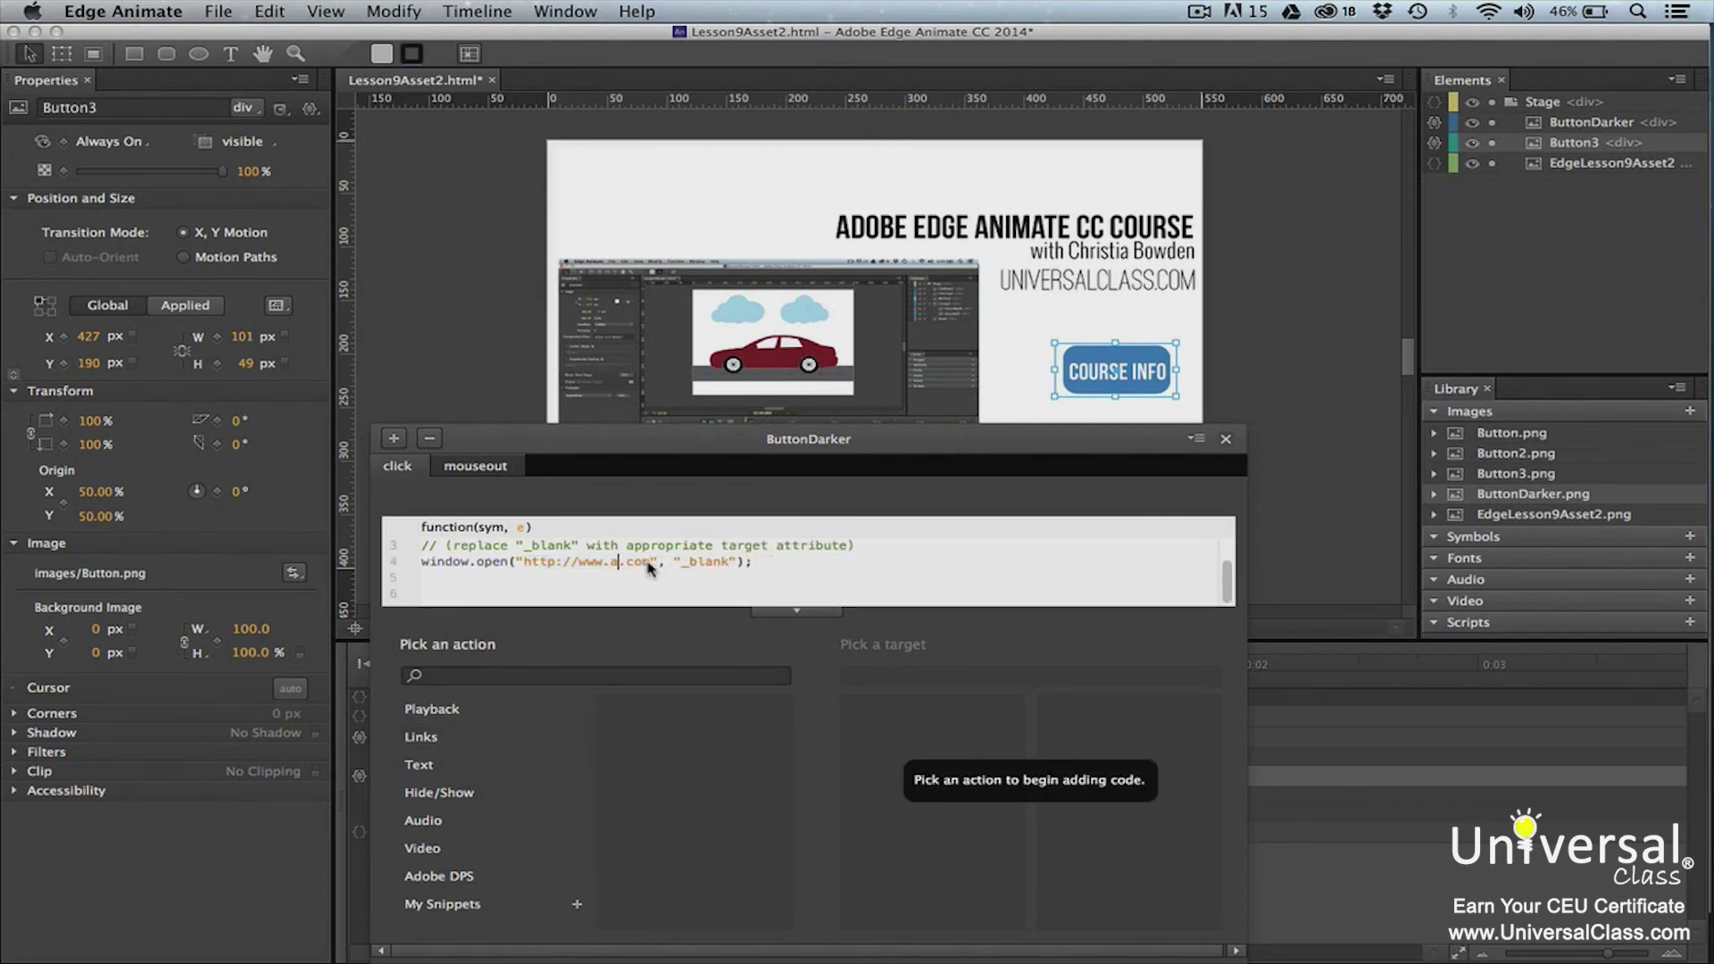
type("universalclass")
- Close the action editor and preview the composition in the browser
left_click(1227, 439)
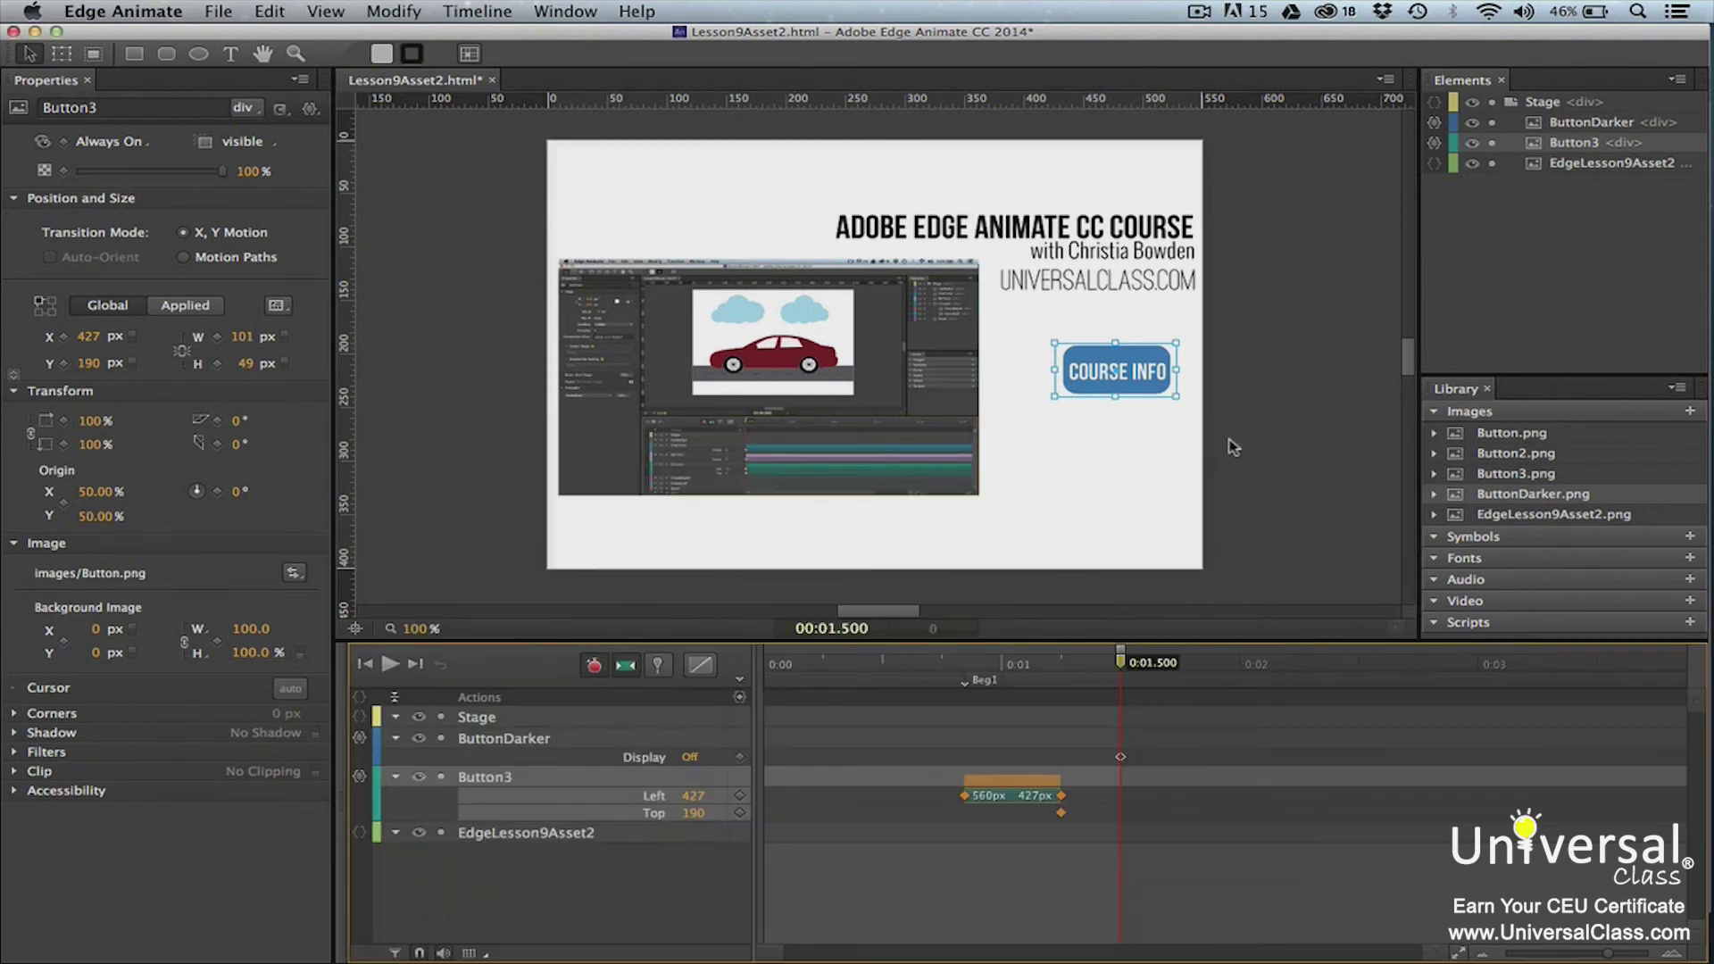
left_click(218, 11)
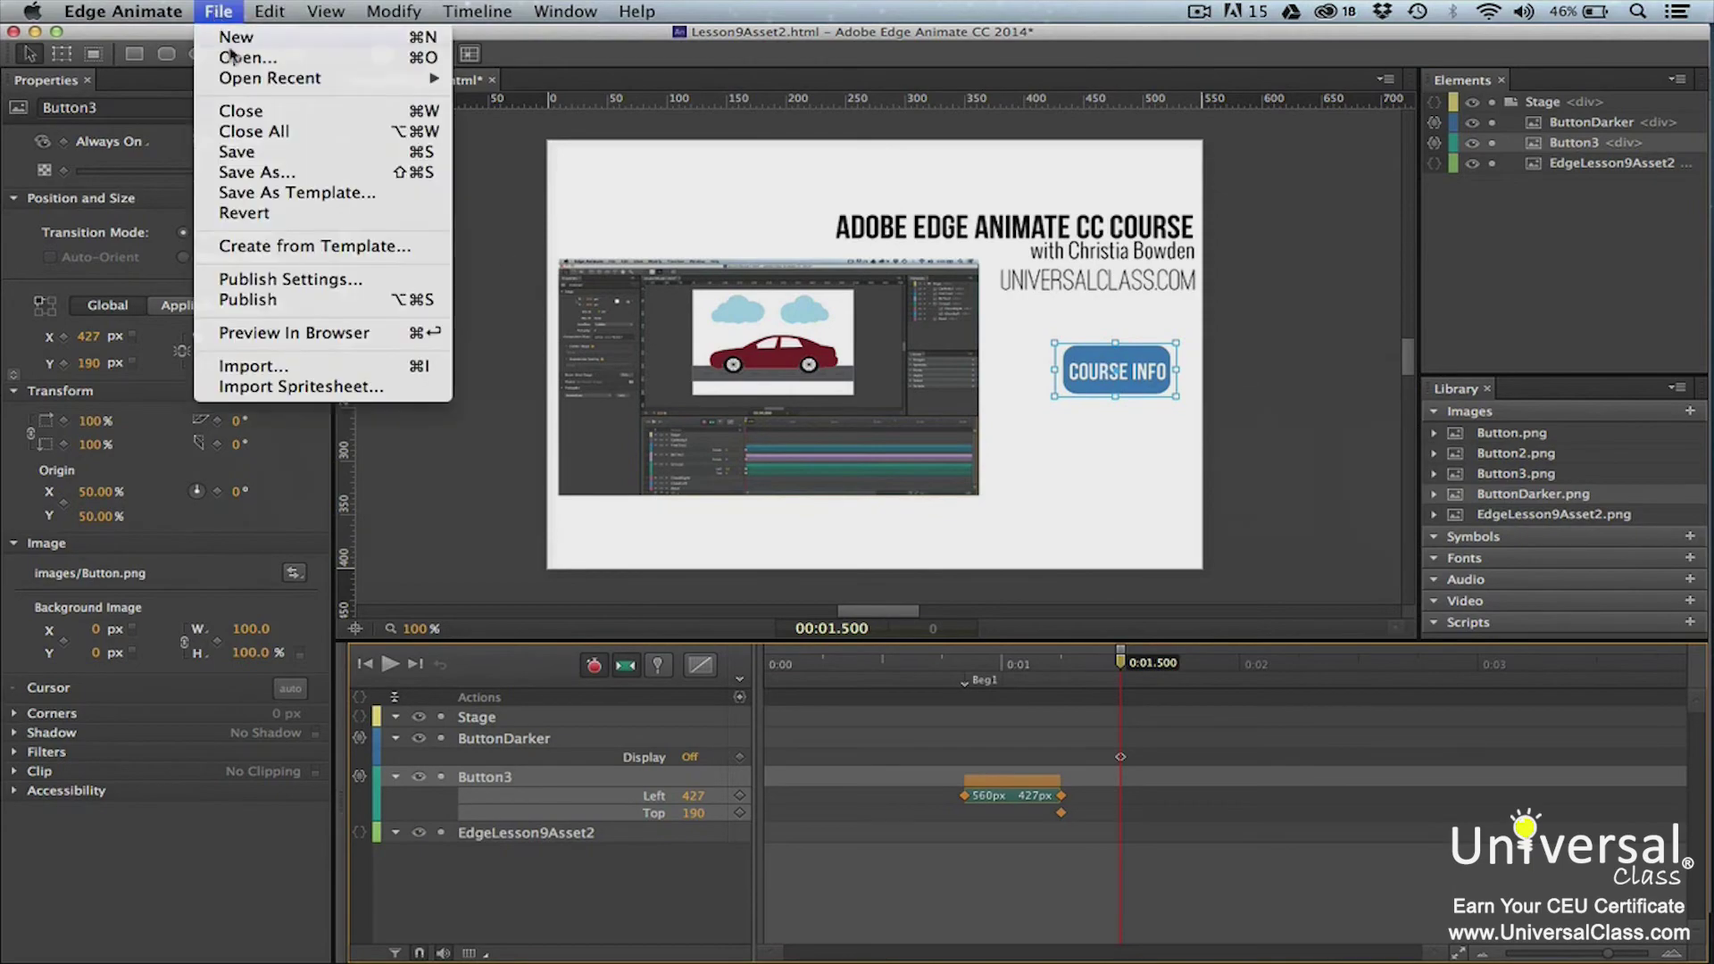
left_click(317, 332)
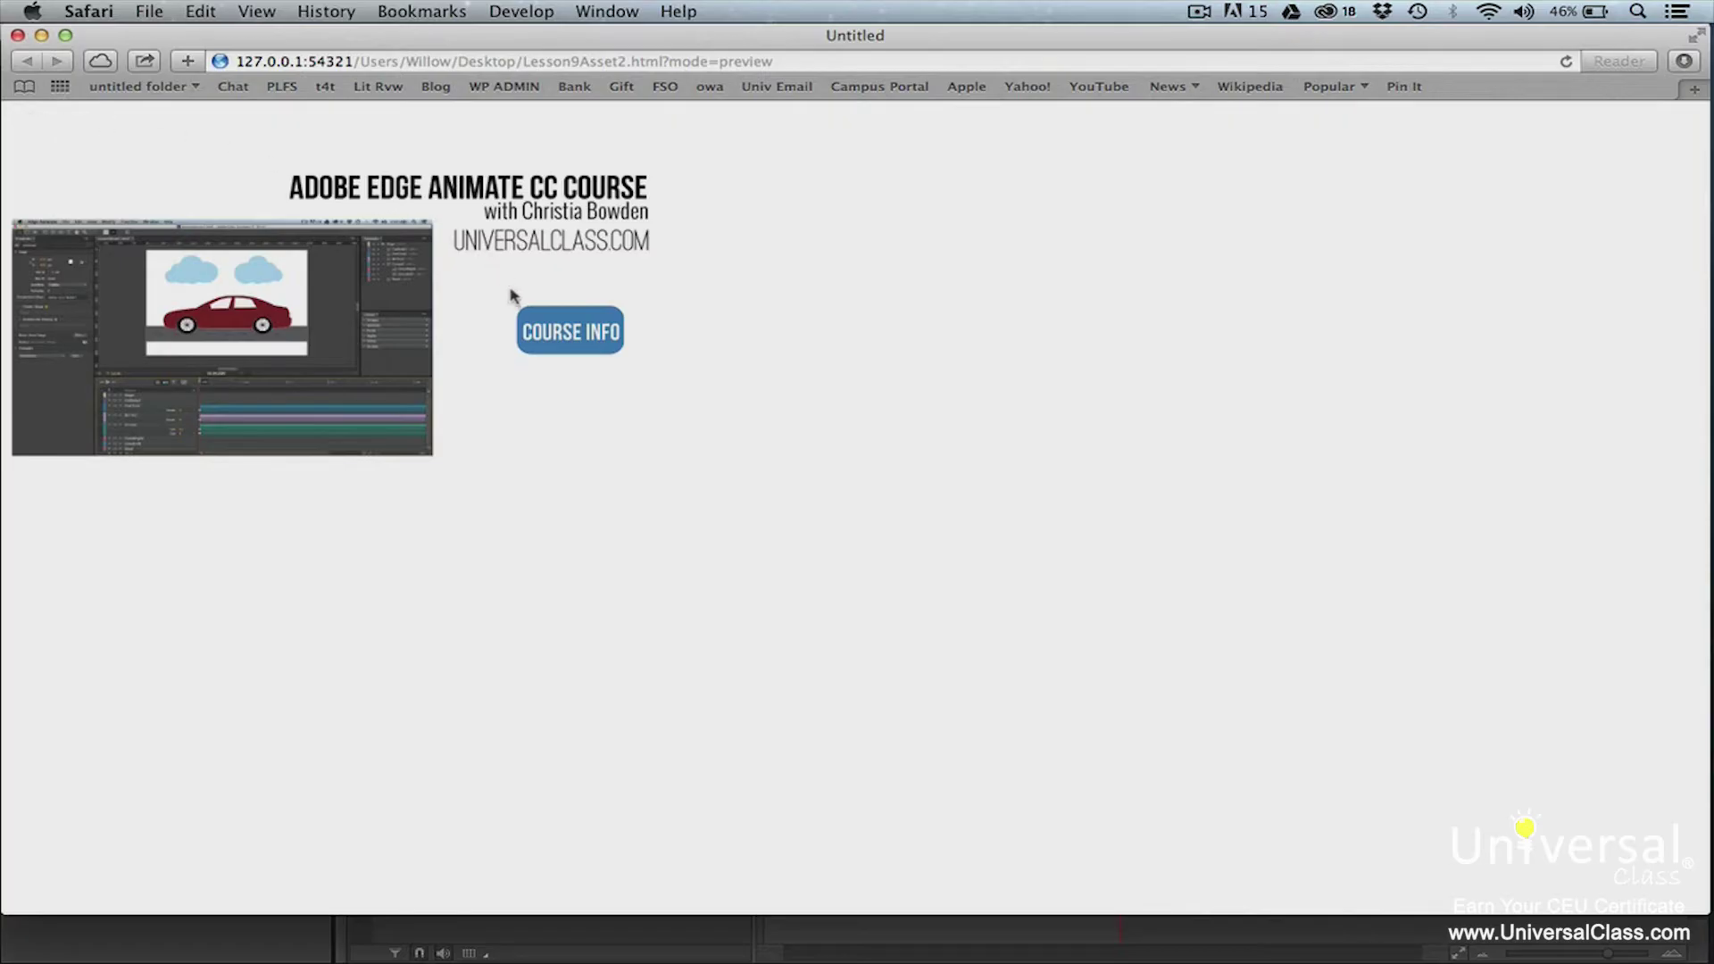
- Test the COURSE INFO button in the Safari preview so universalclass.com opens in a new tab
left_click(568, 332)
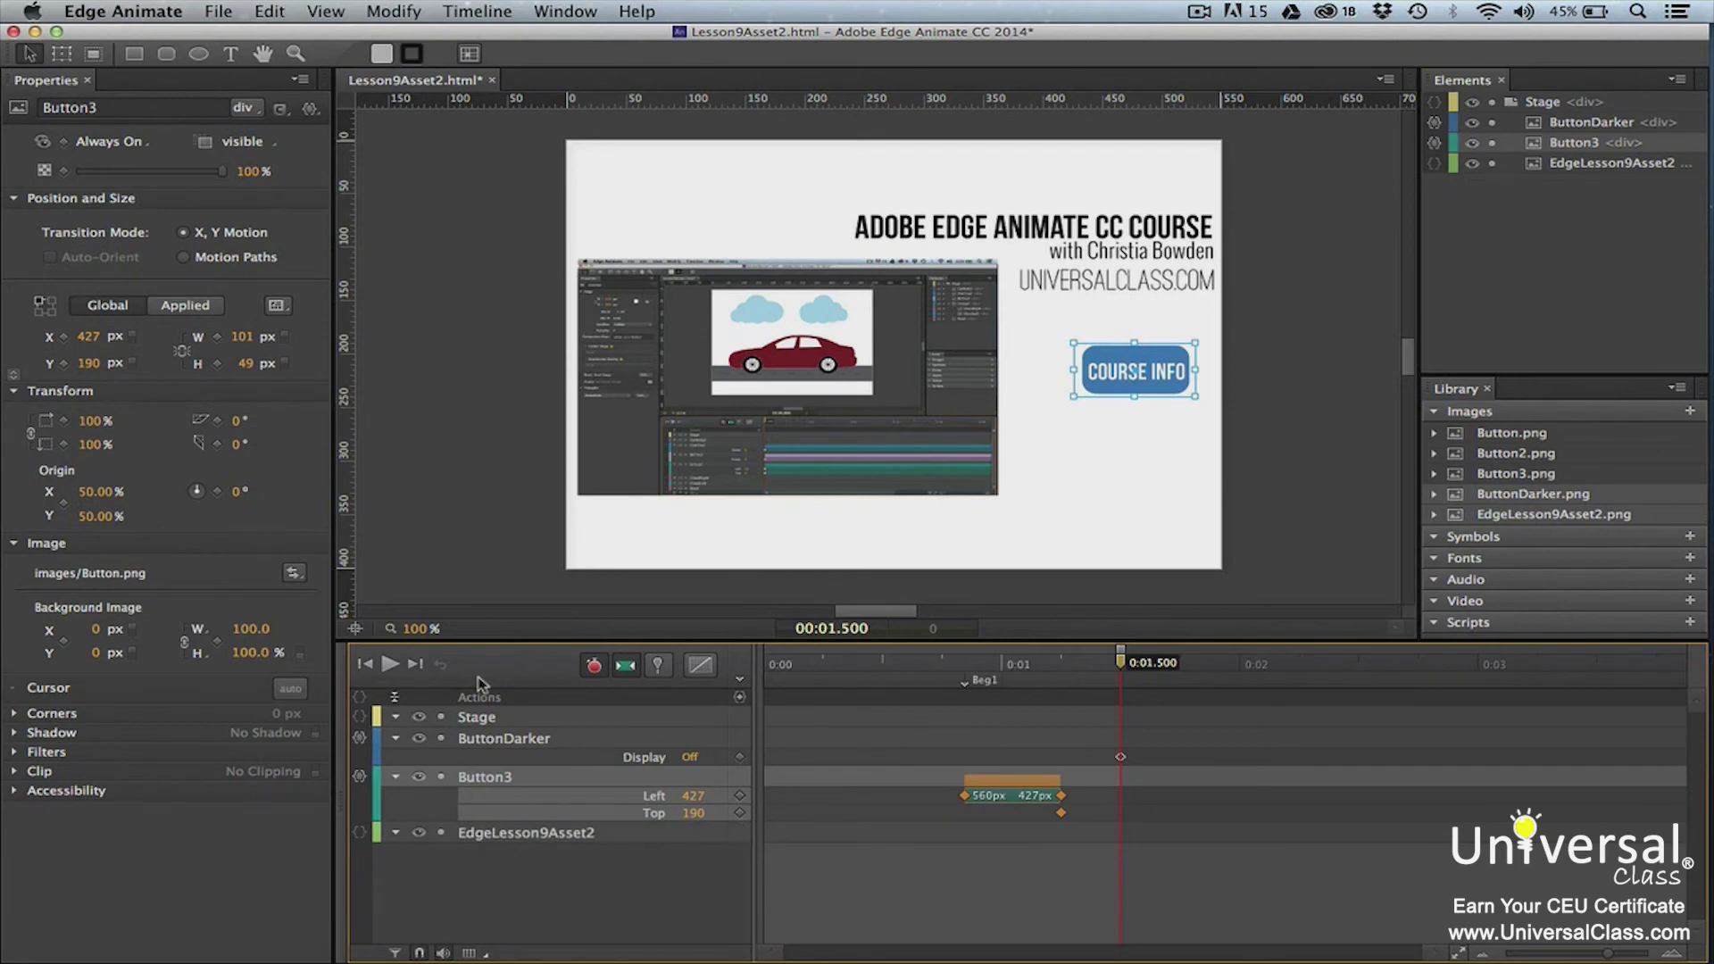
- Give ButtonDarker the hand pointer cursor, temporarily showing it, then set its Display back to Off
left_click(499, 738)
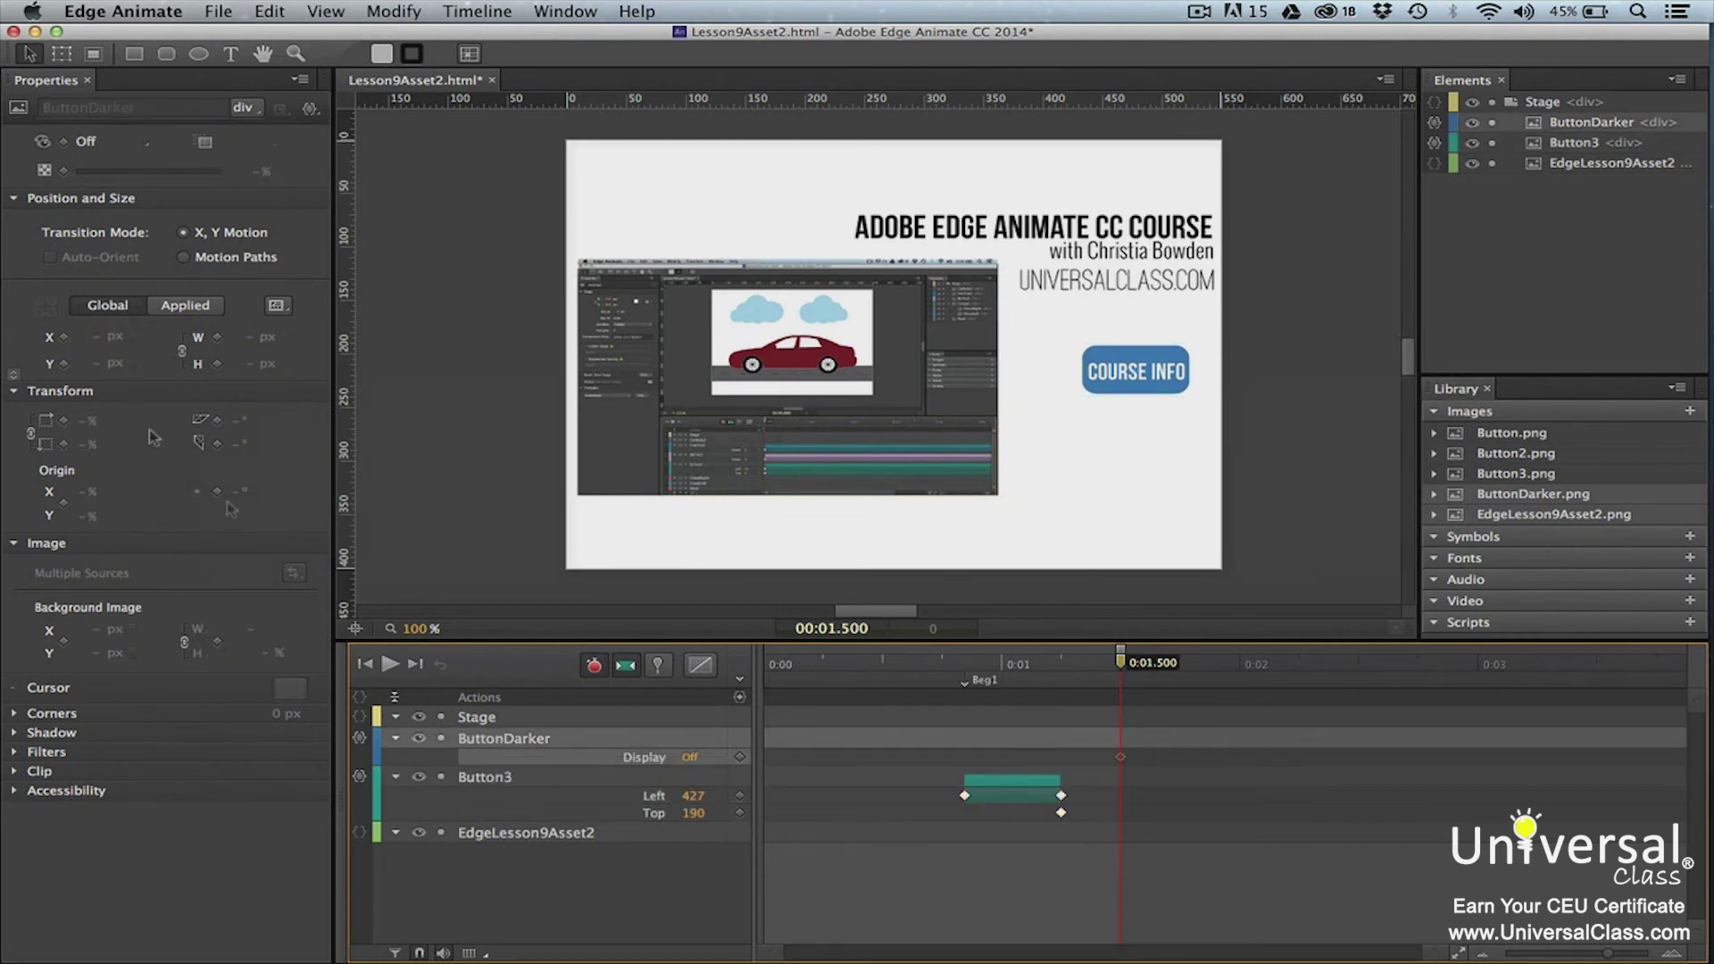
left_click(78, 143)
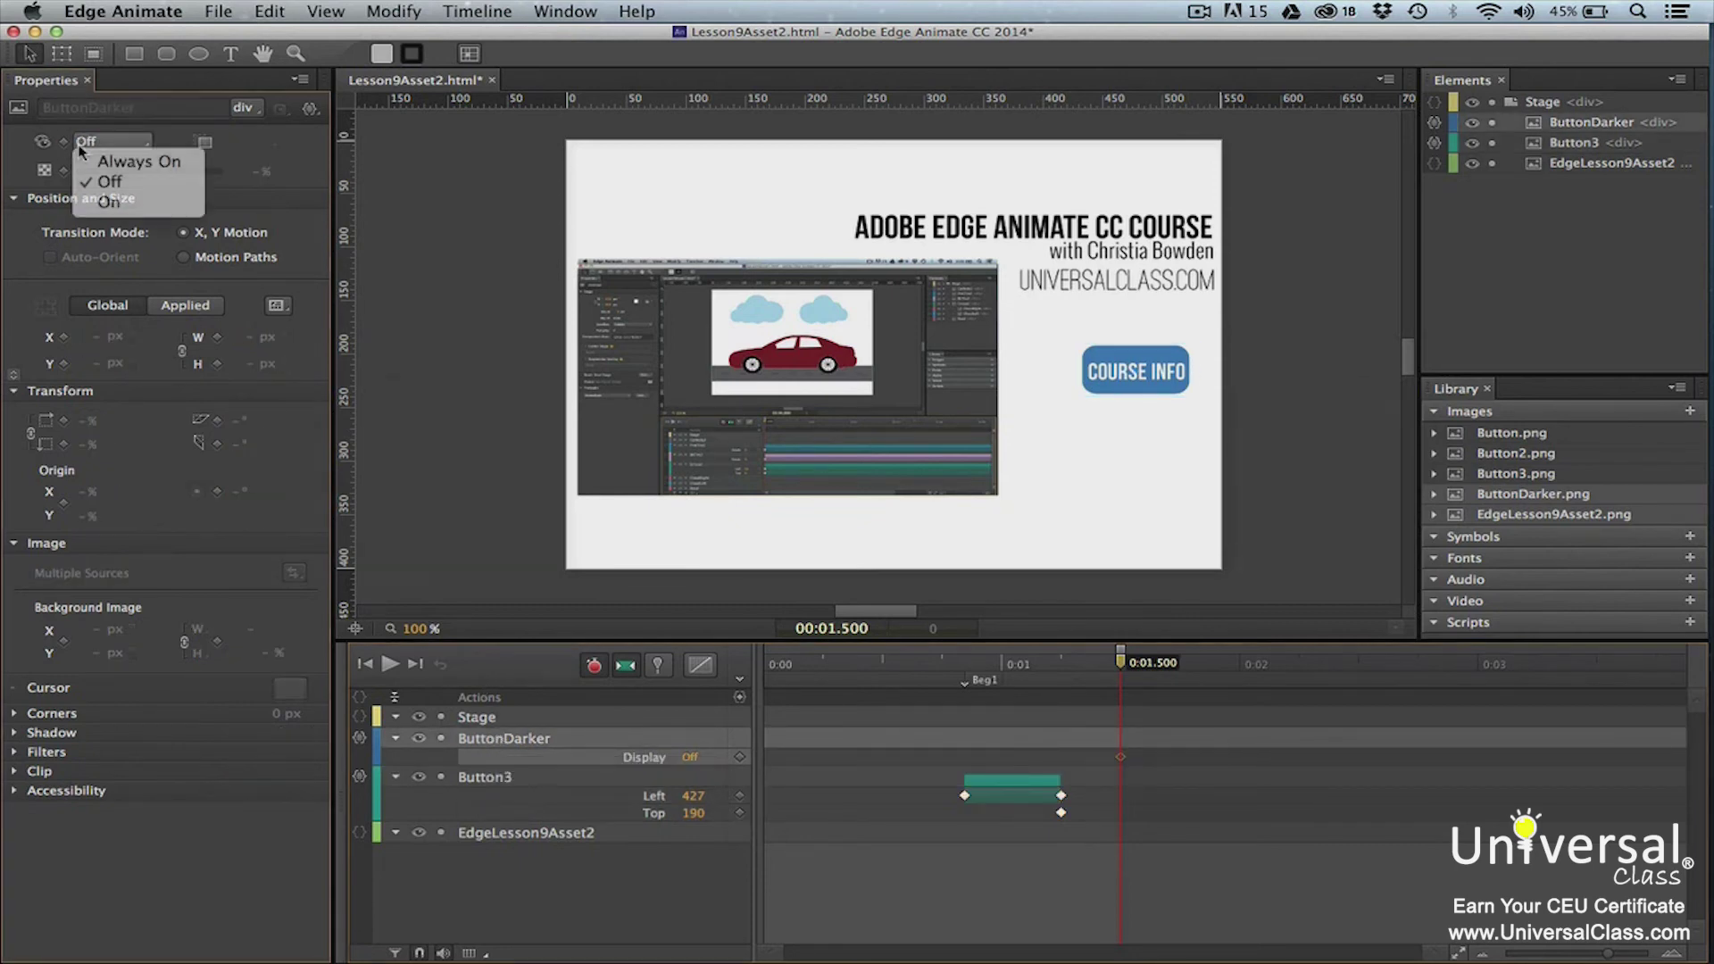
left_click(109, 202)
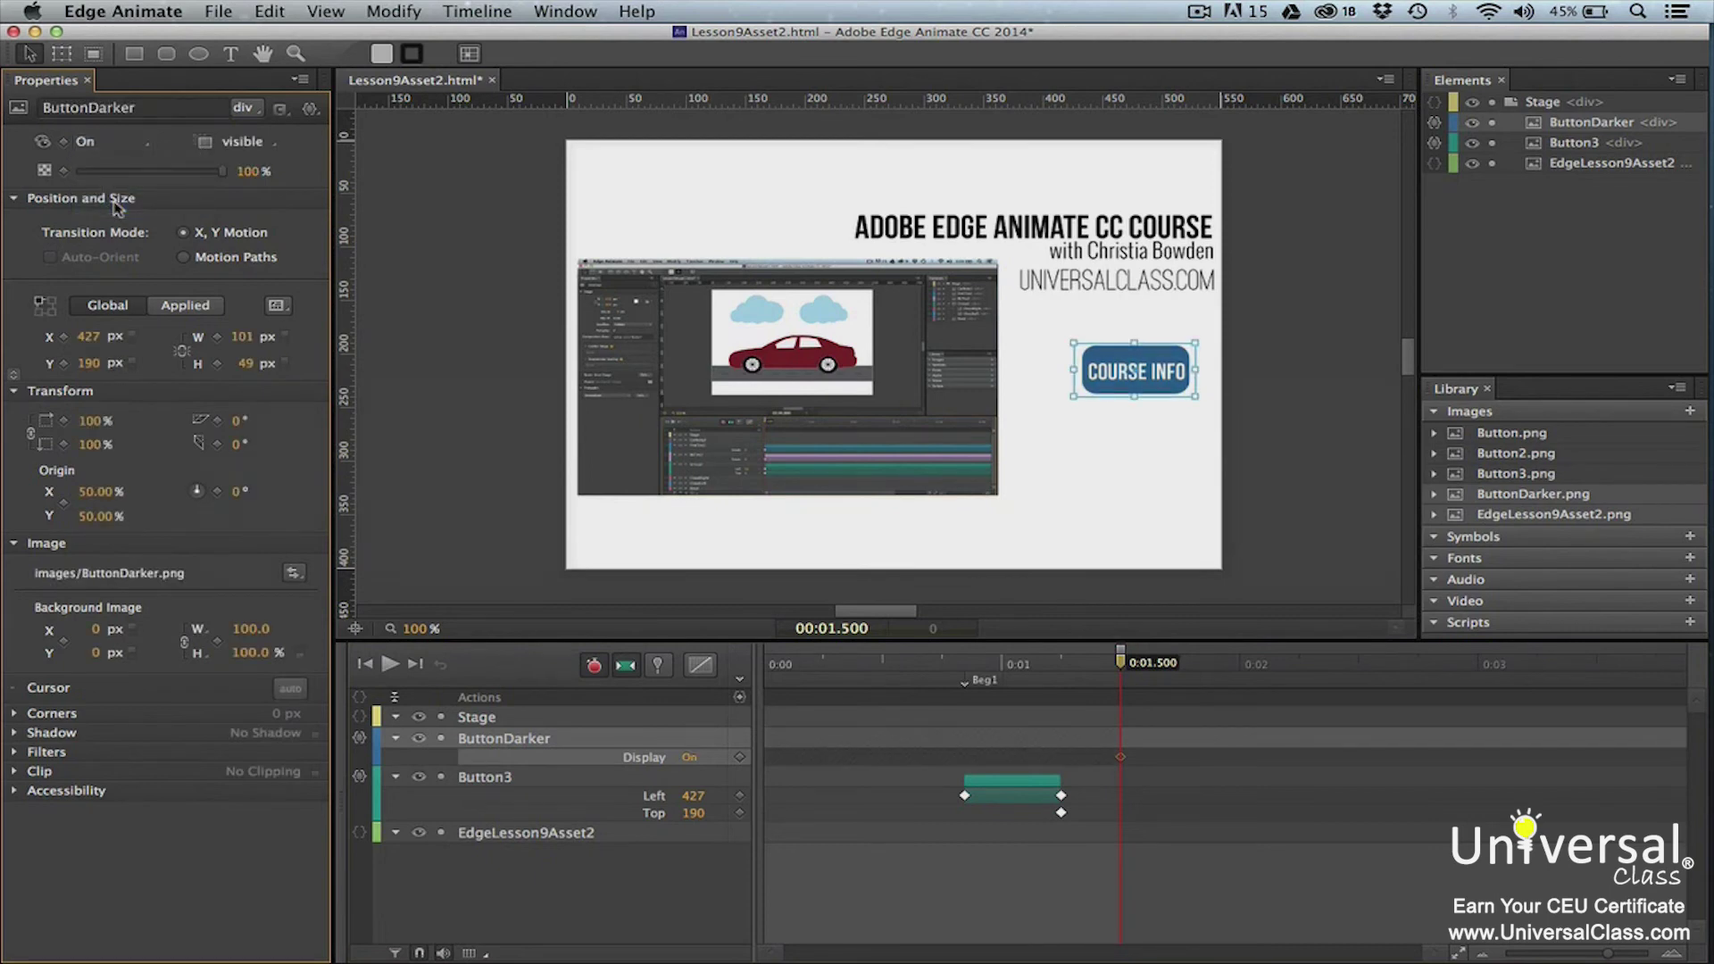
left_click(289, 690)
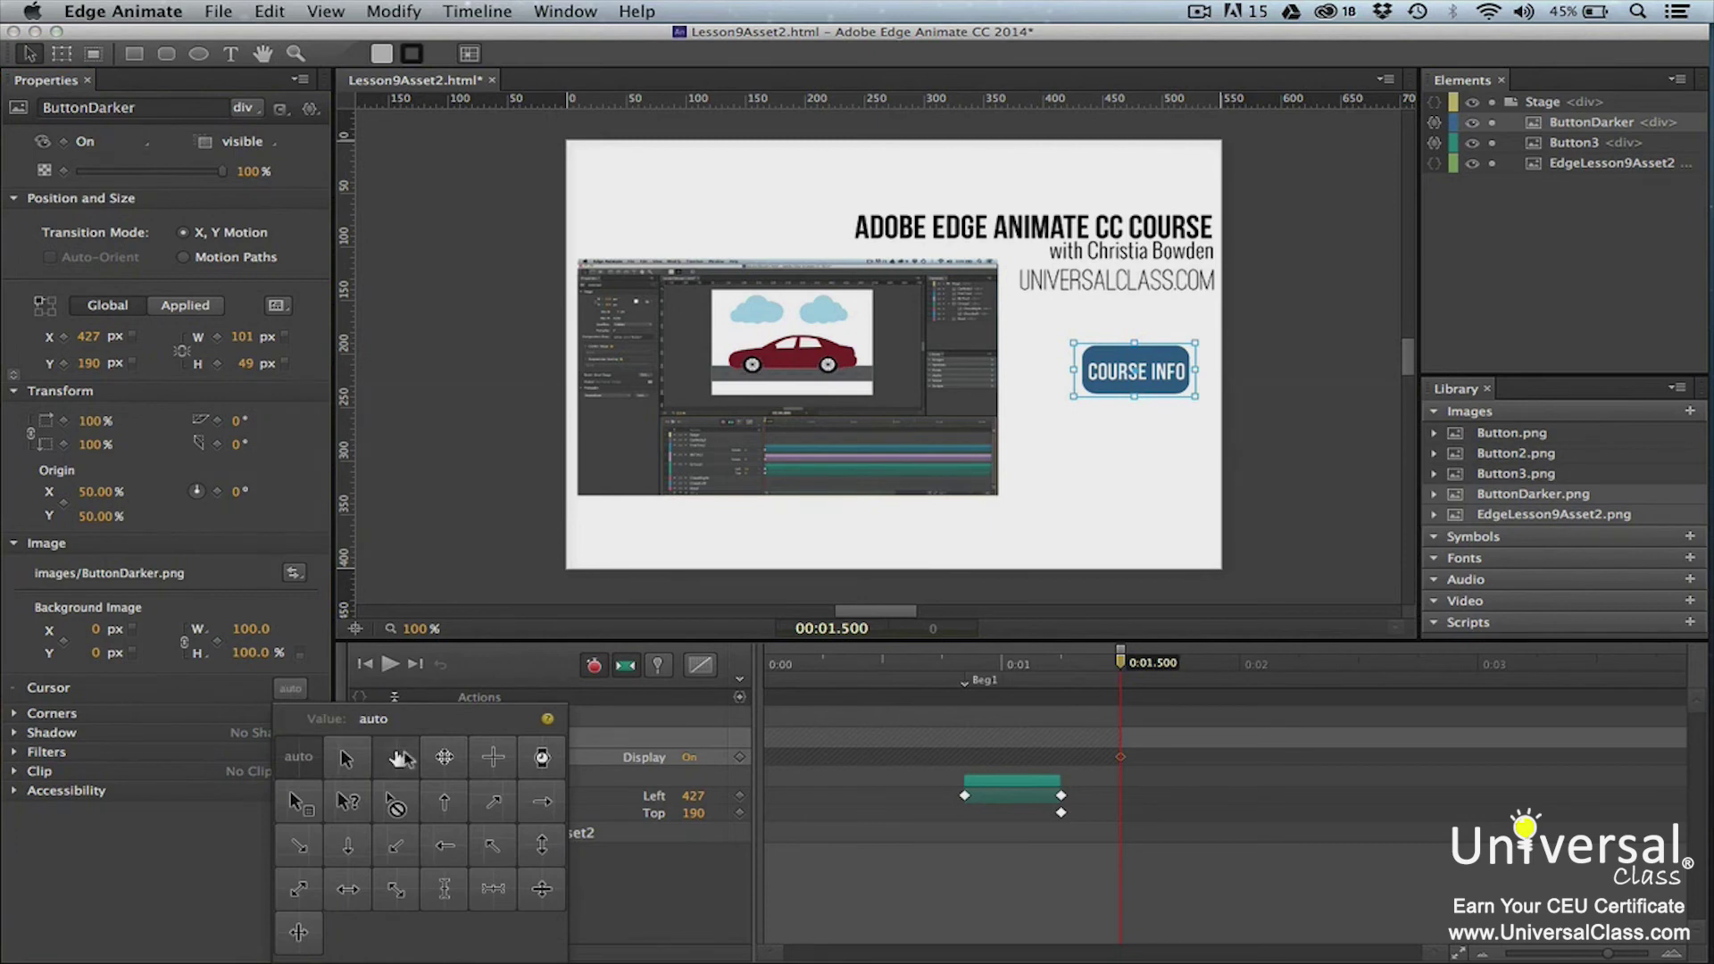
left_click(399, 758)
left_click(87, 142)
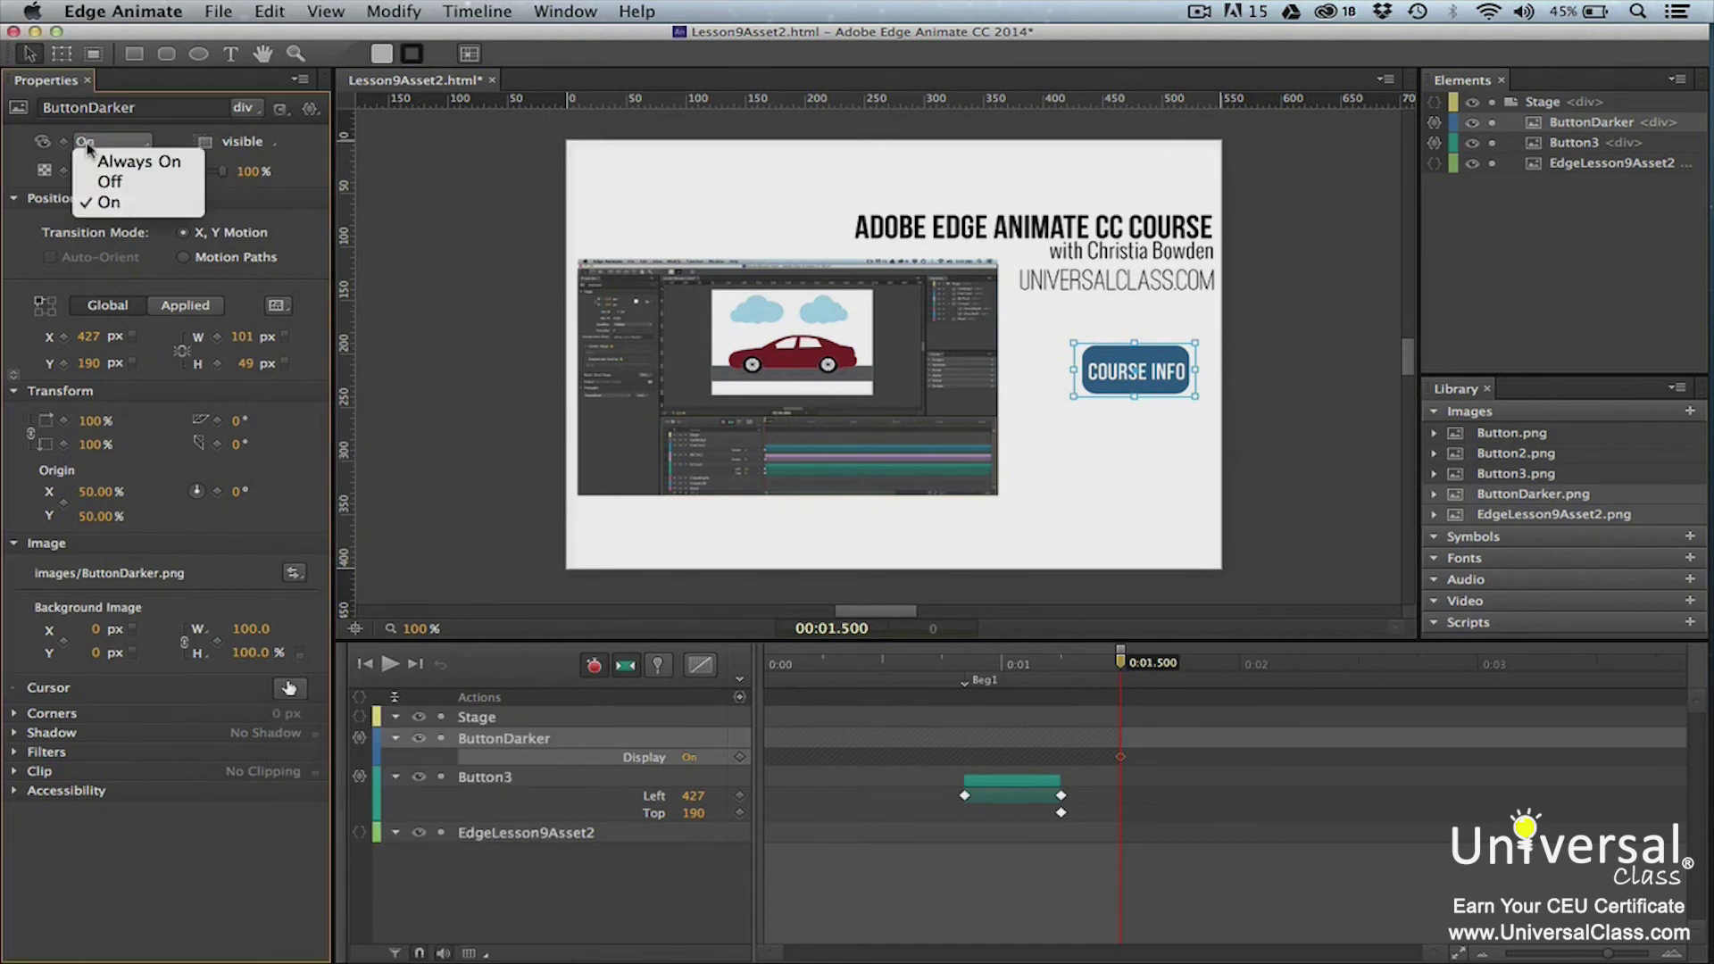
left_click(105, 181)
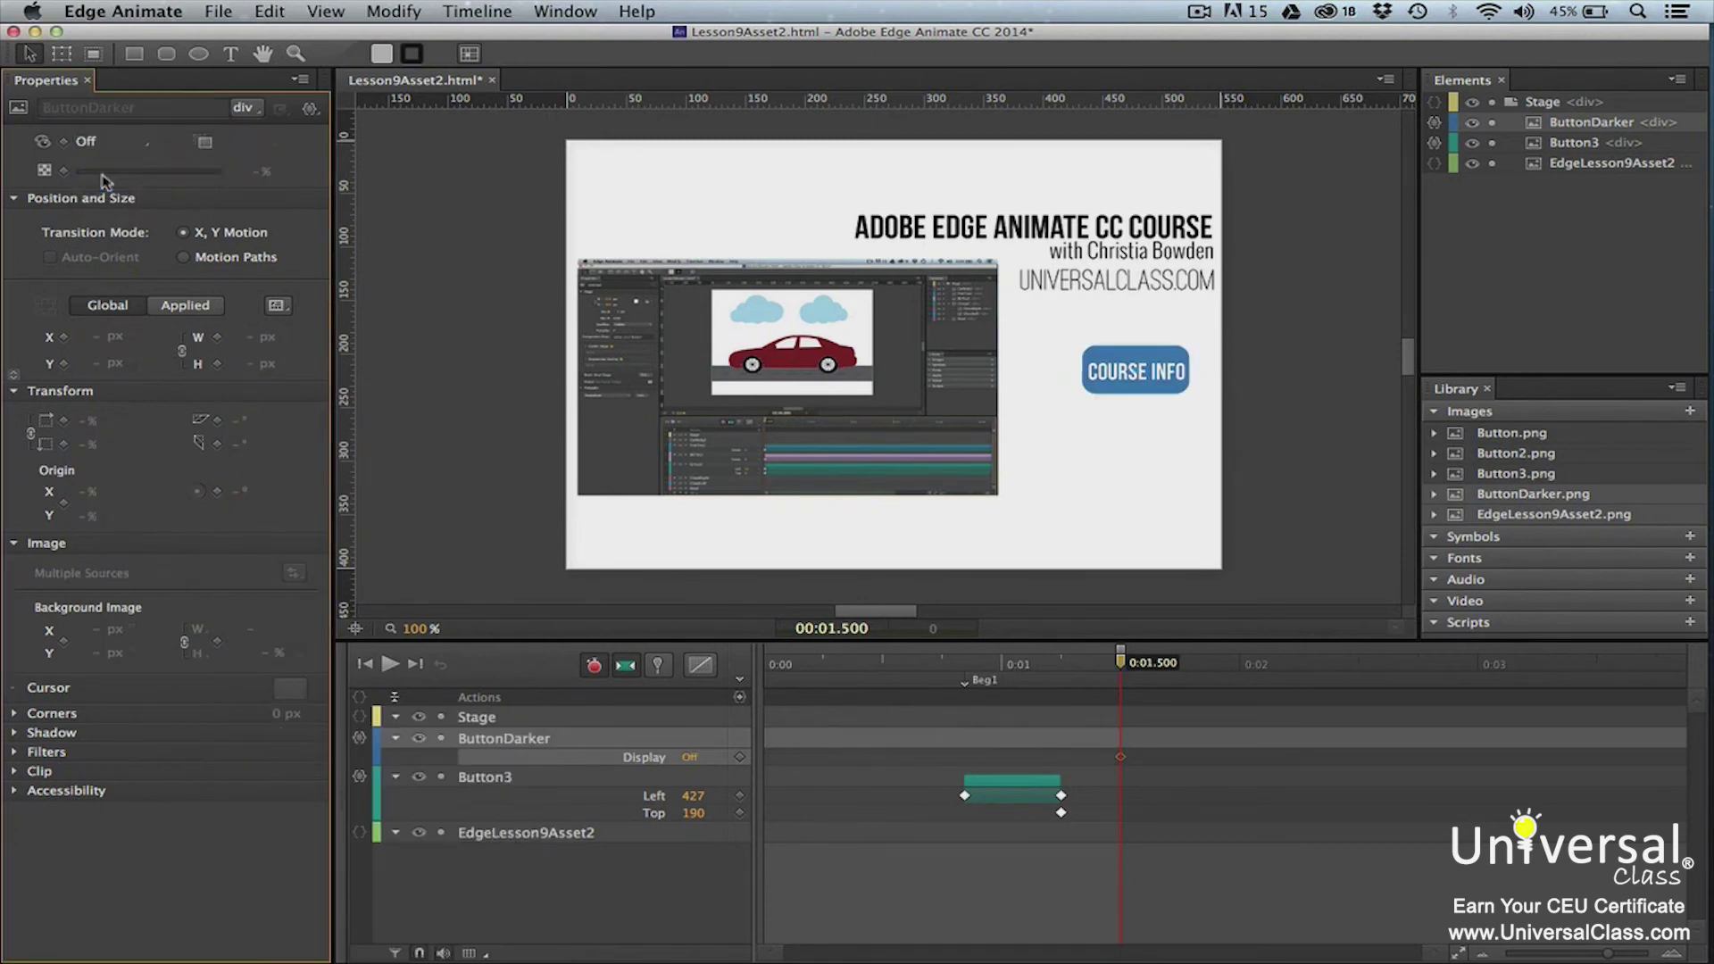
left_click(1239, 399)
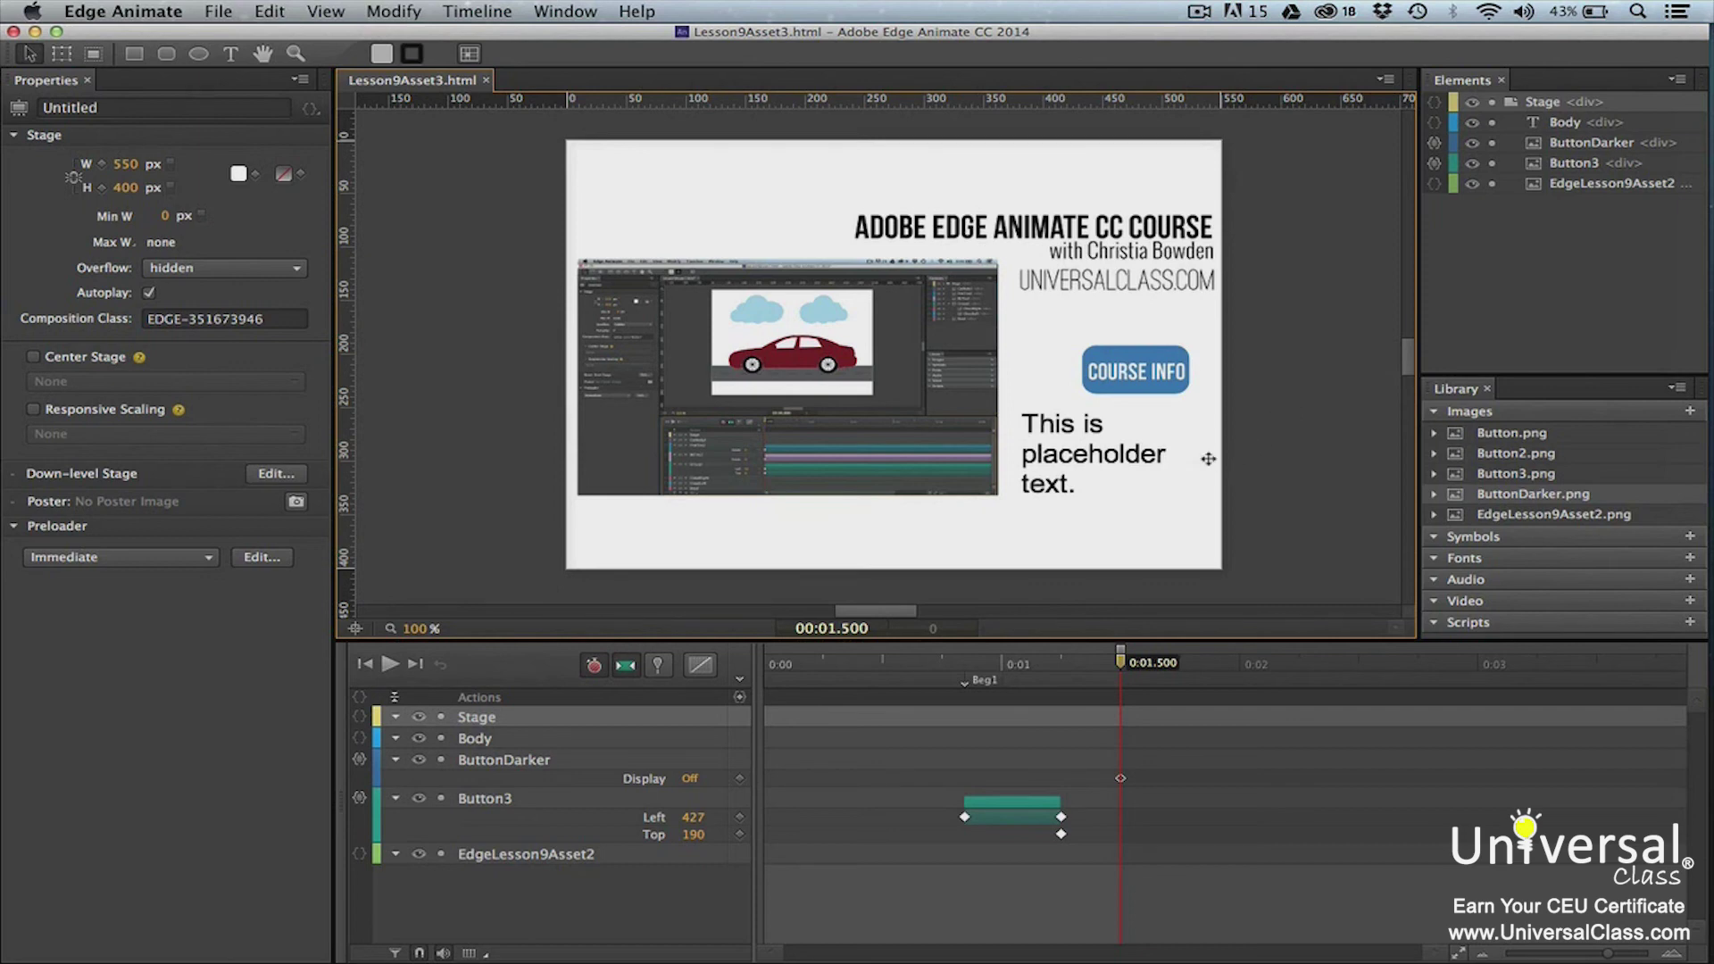
- Select the Body text element reading 'This is placeholder text.' below the button
left_click(1134, 467)
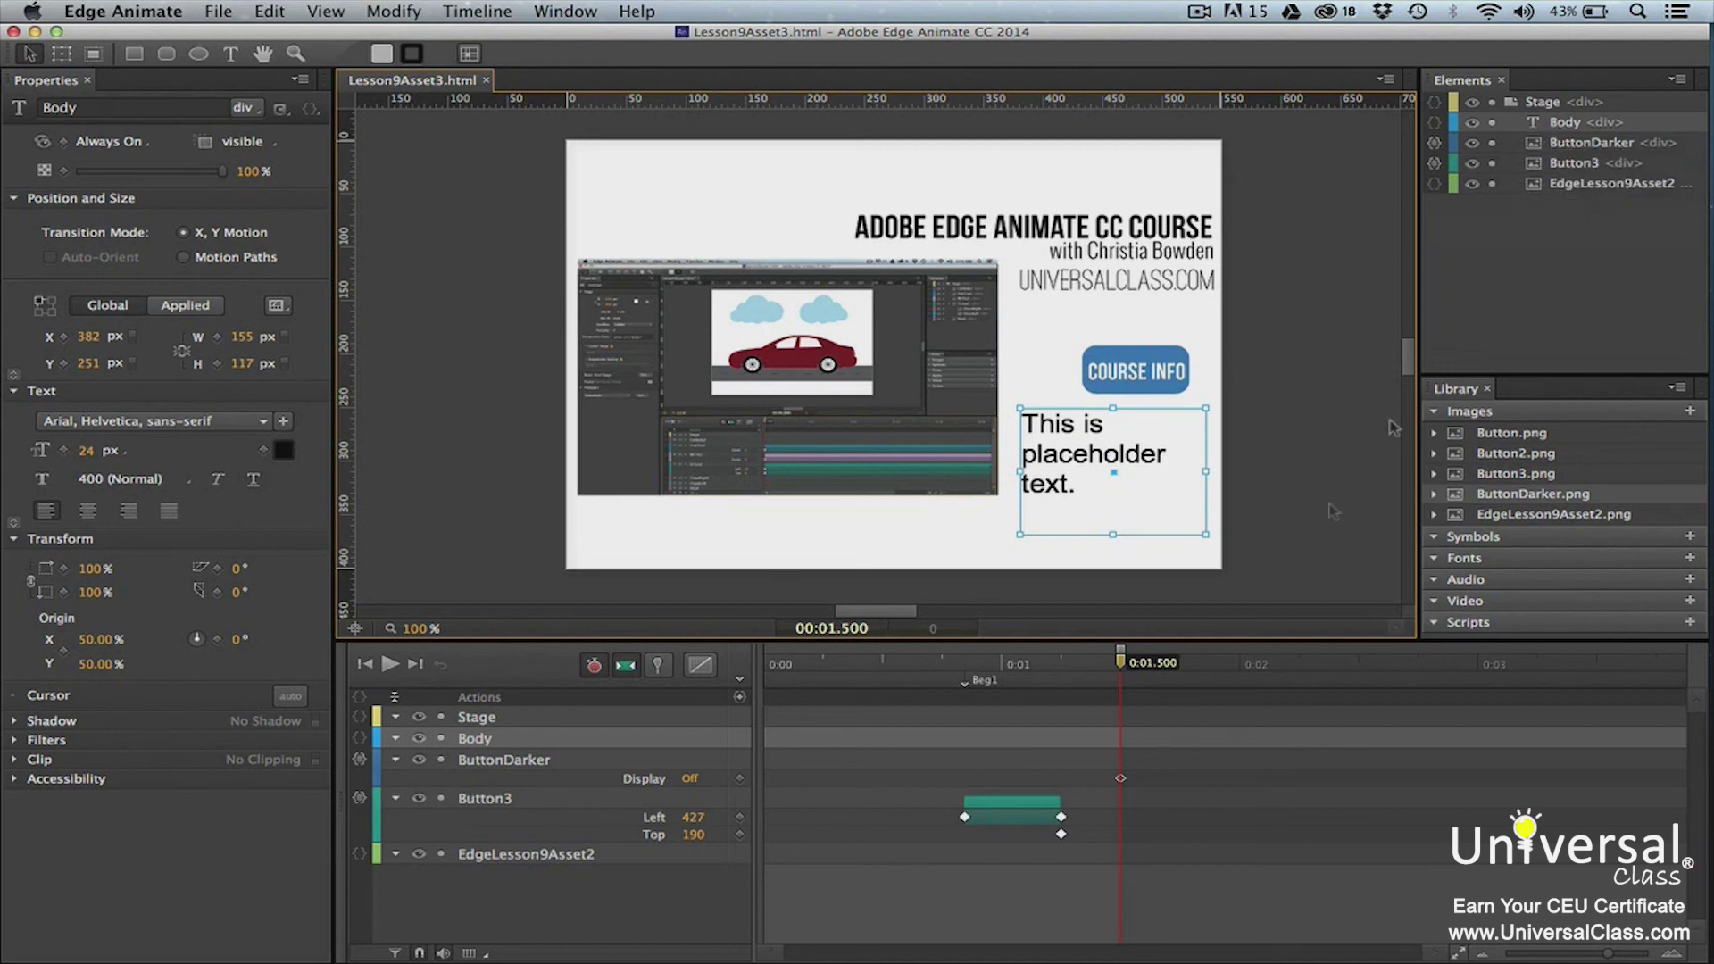
left_click(363, 719)
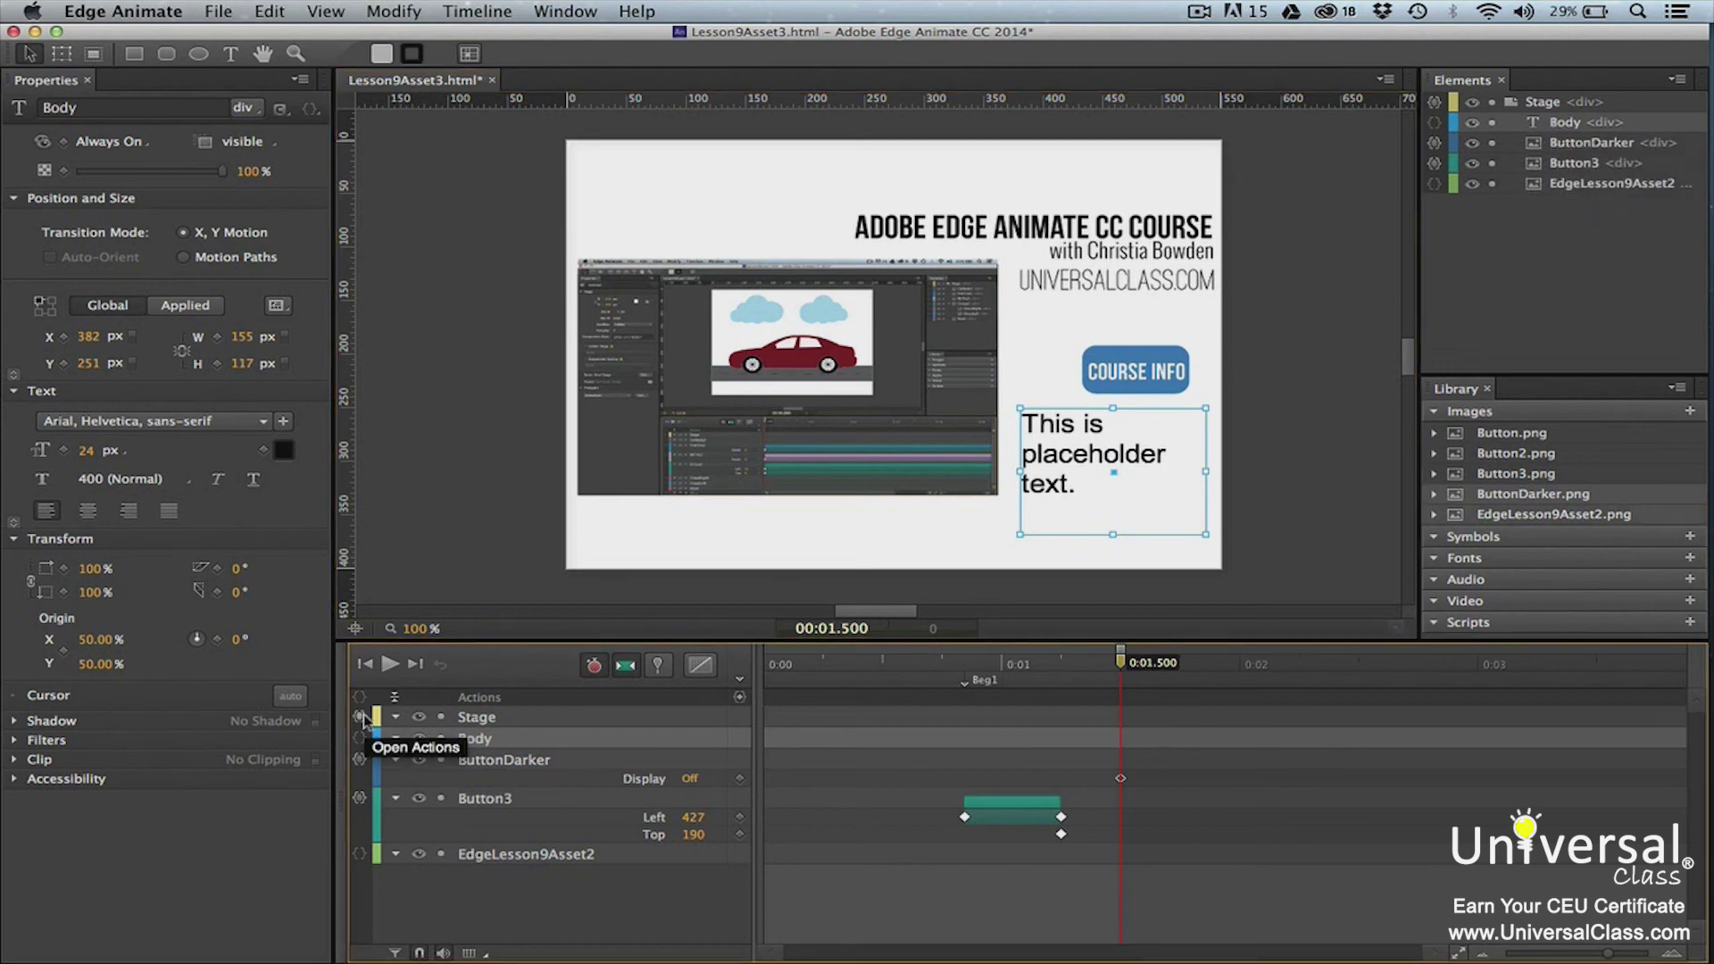
- Paste a Stage compositionReady action replacing Body's text via sym.$("Body").html(), then preview in browser
left_click(360, 717)
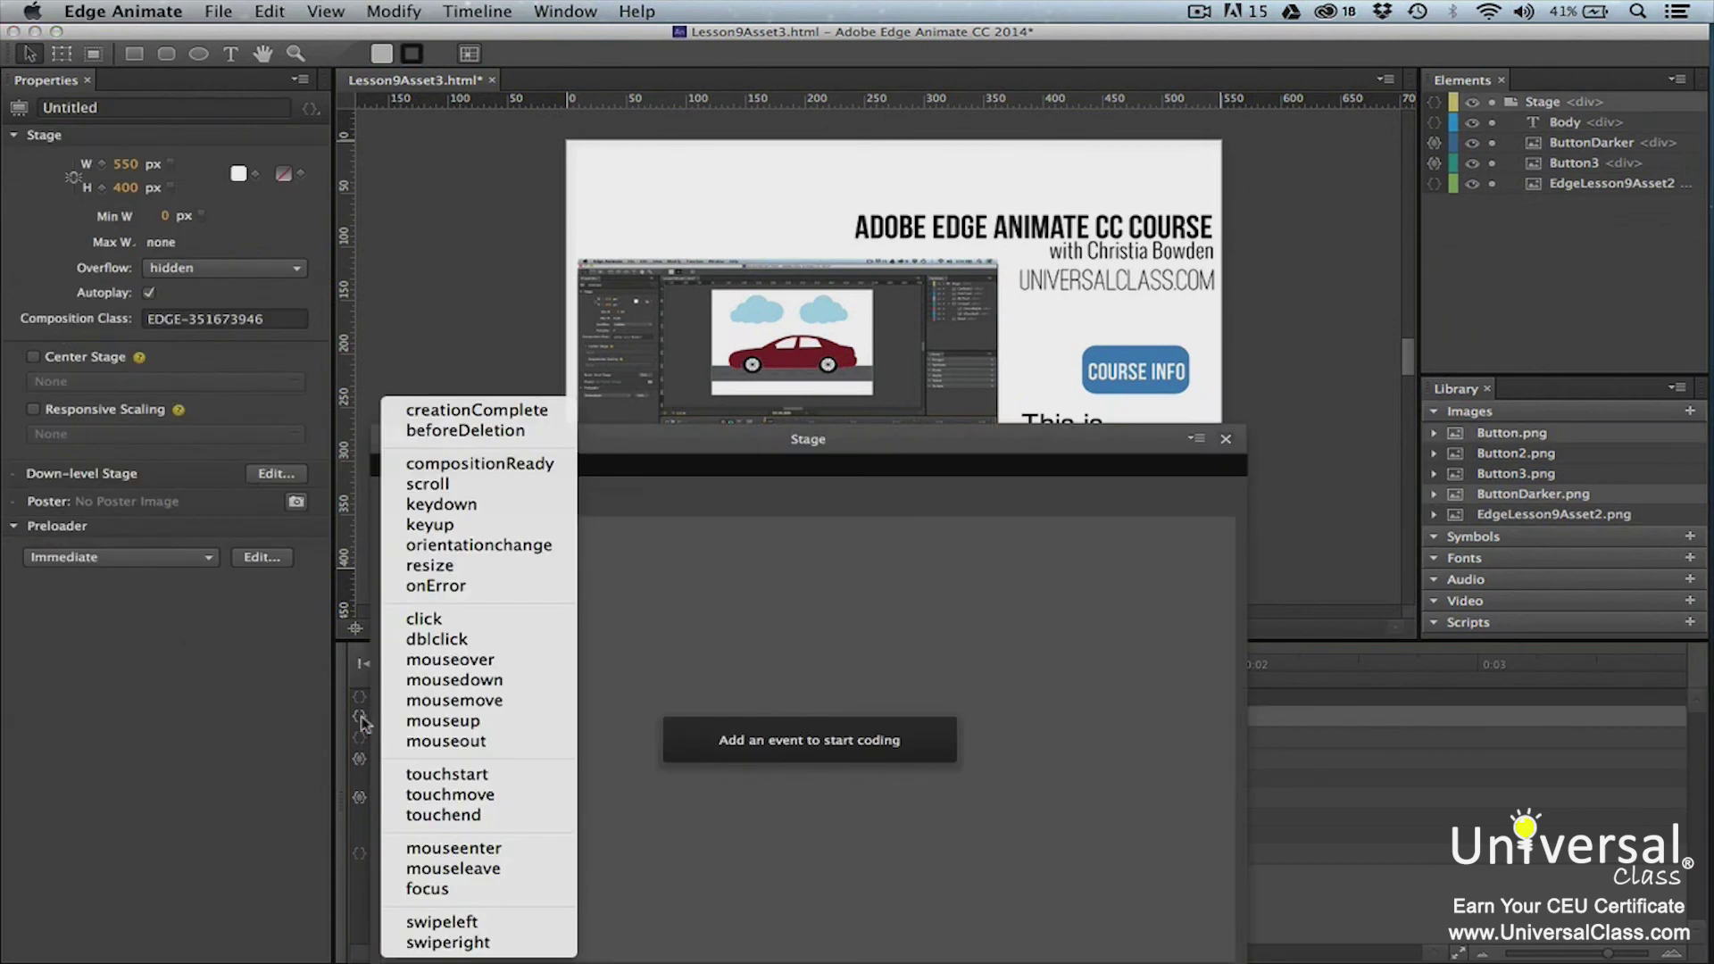
left_click(489, 475)
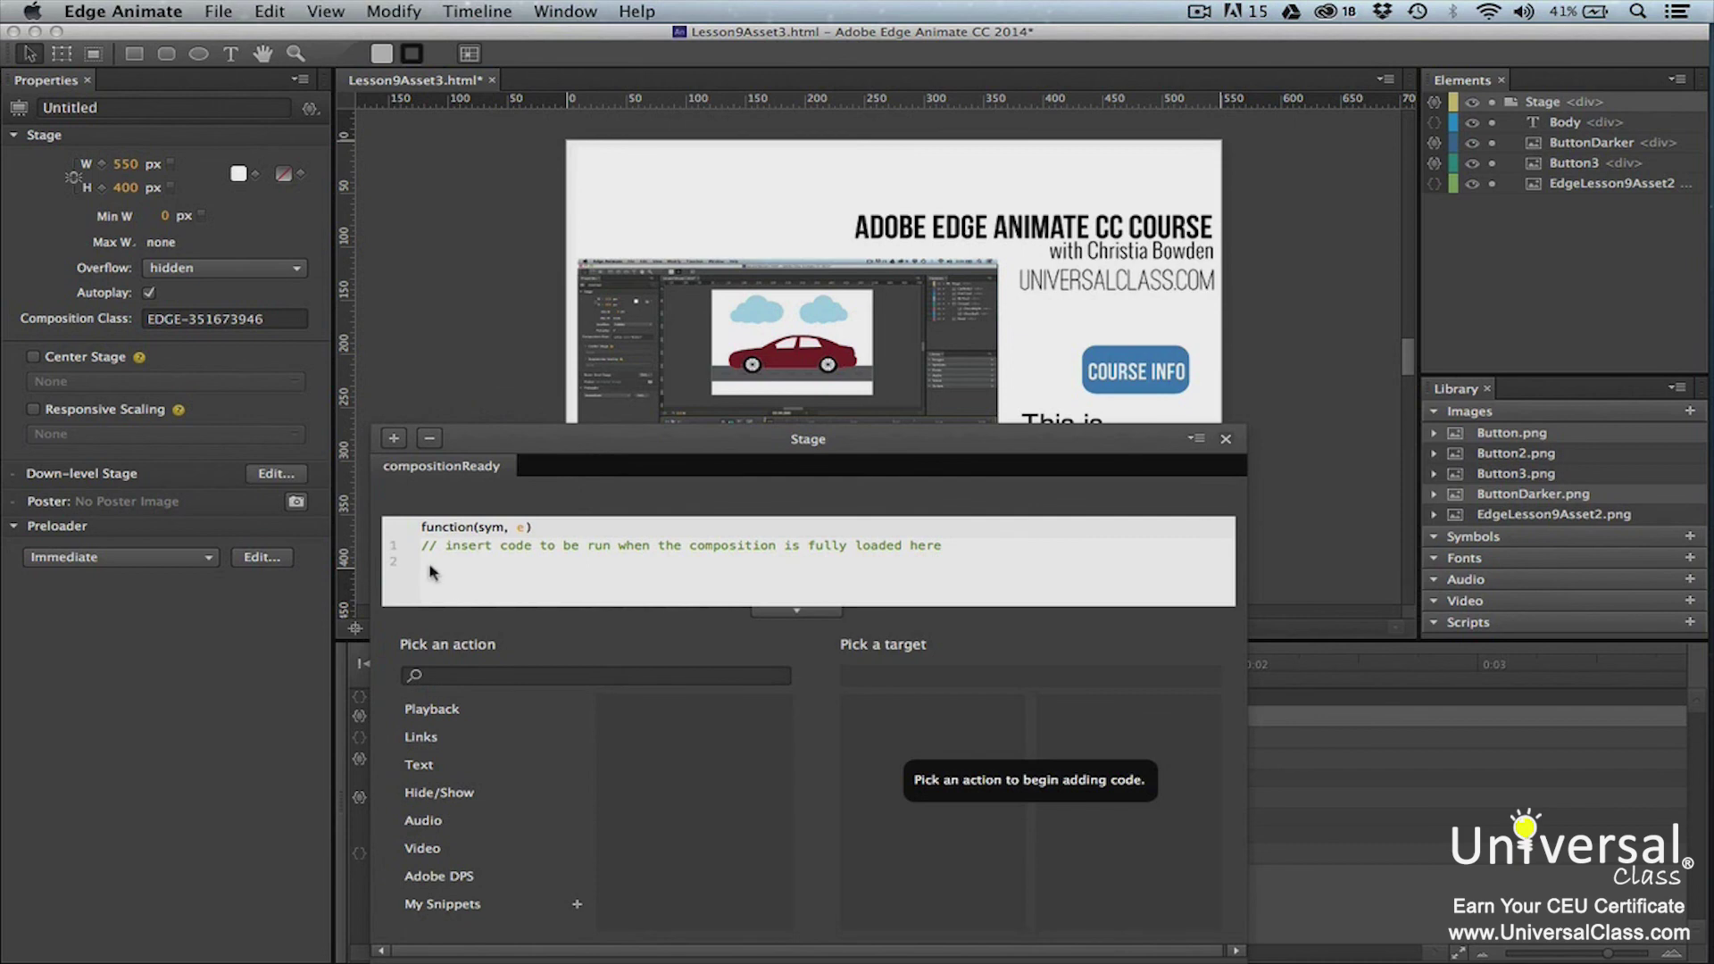
type("sym.$(\"Body\").html(\"This is the text we are going to use as the replacement text\");")
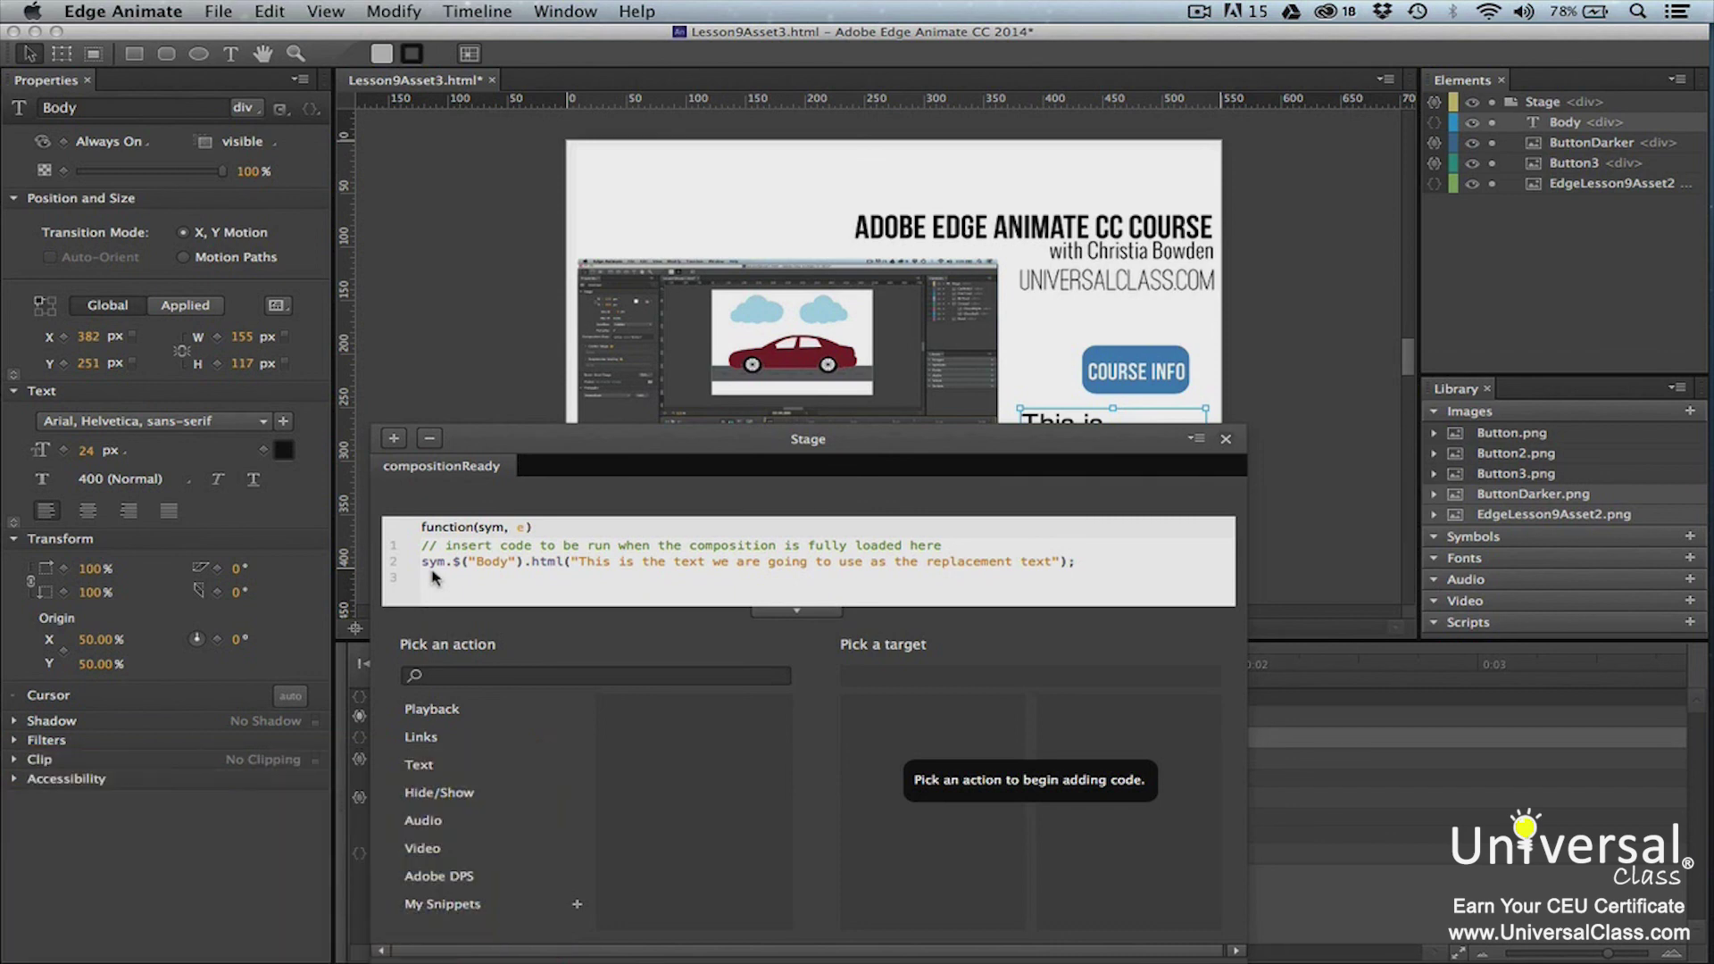
left_click(1225, 438)
left_click(222, 14)
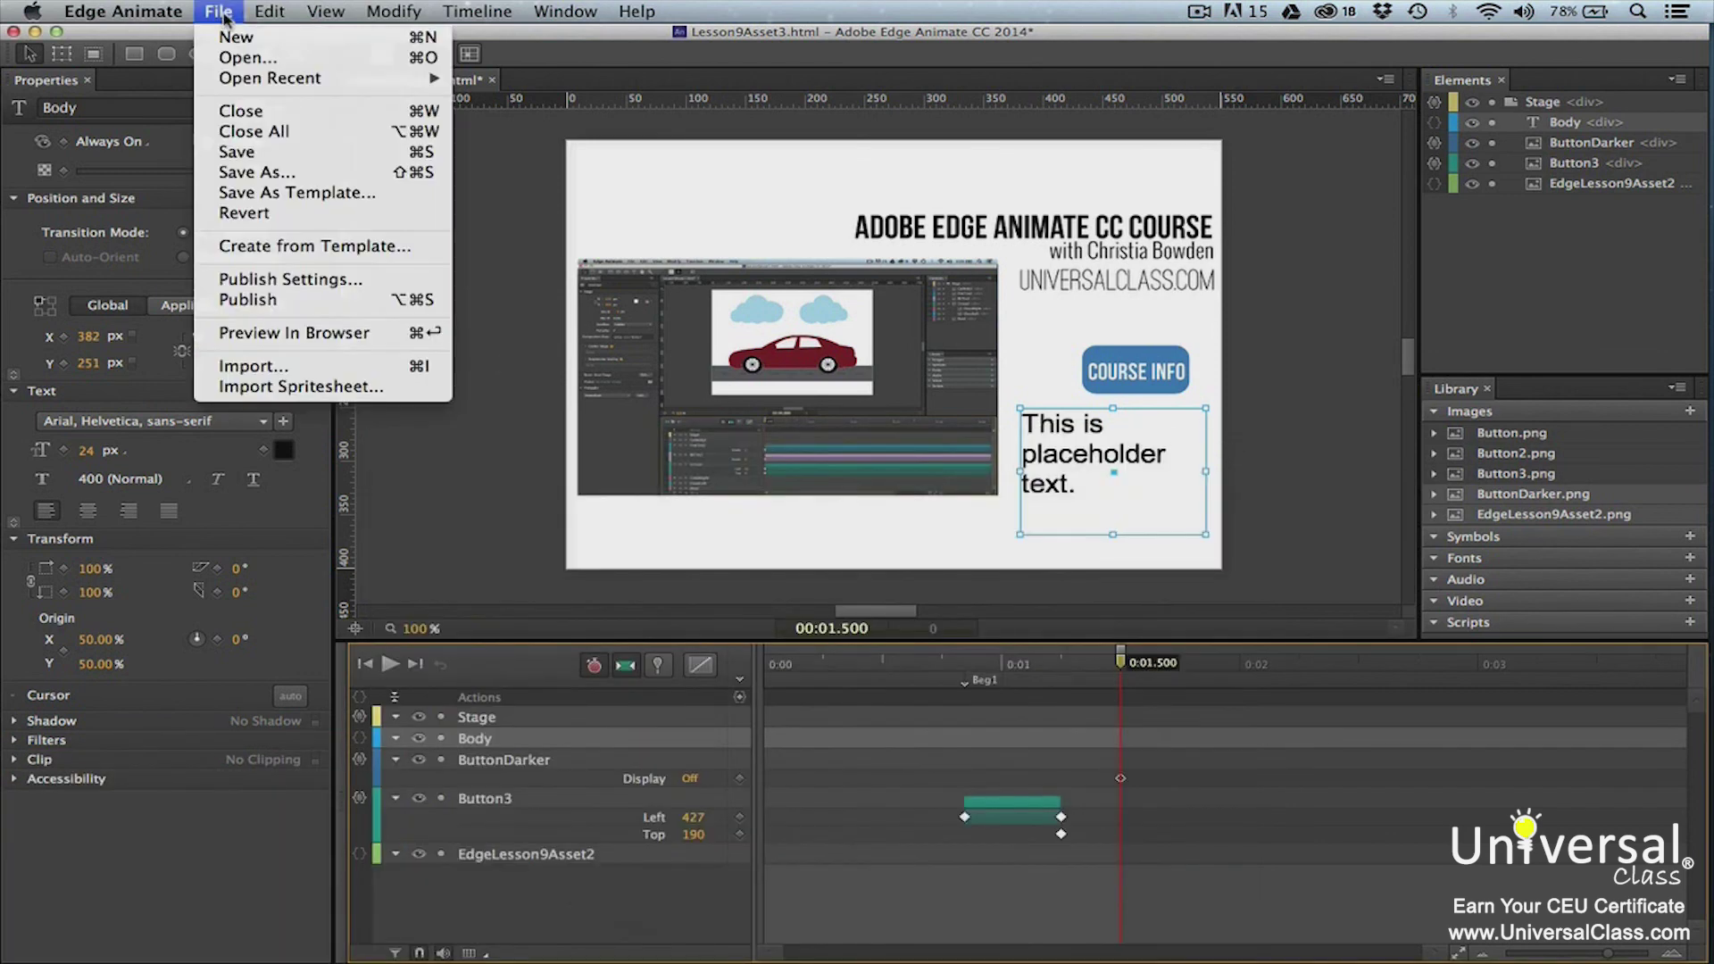
left_click(295, 332)
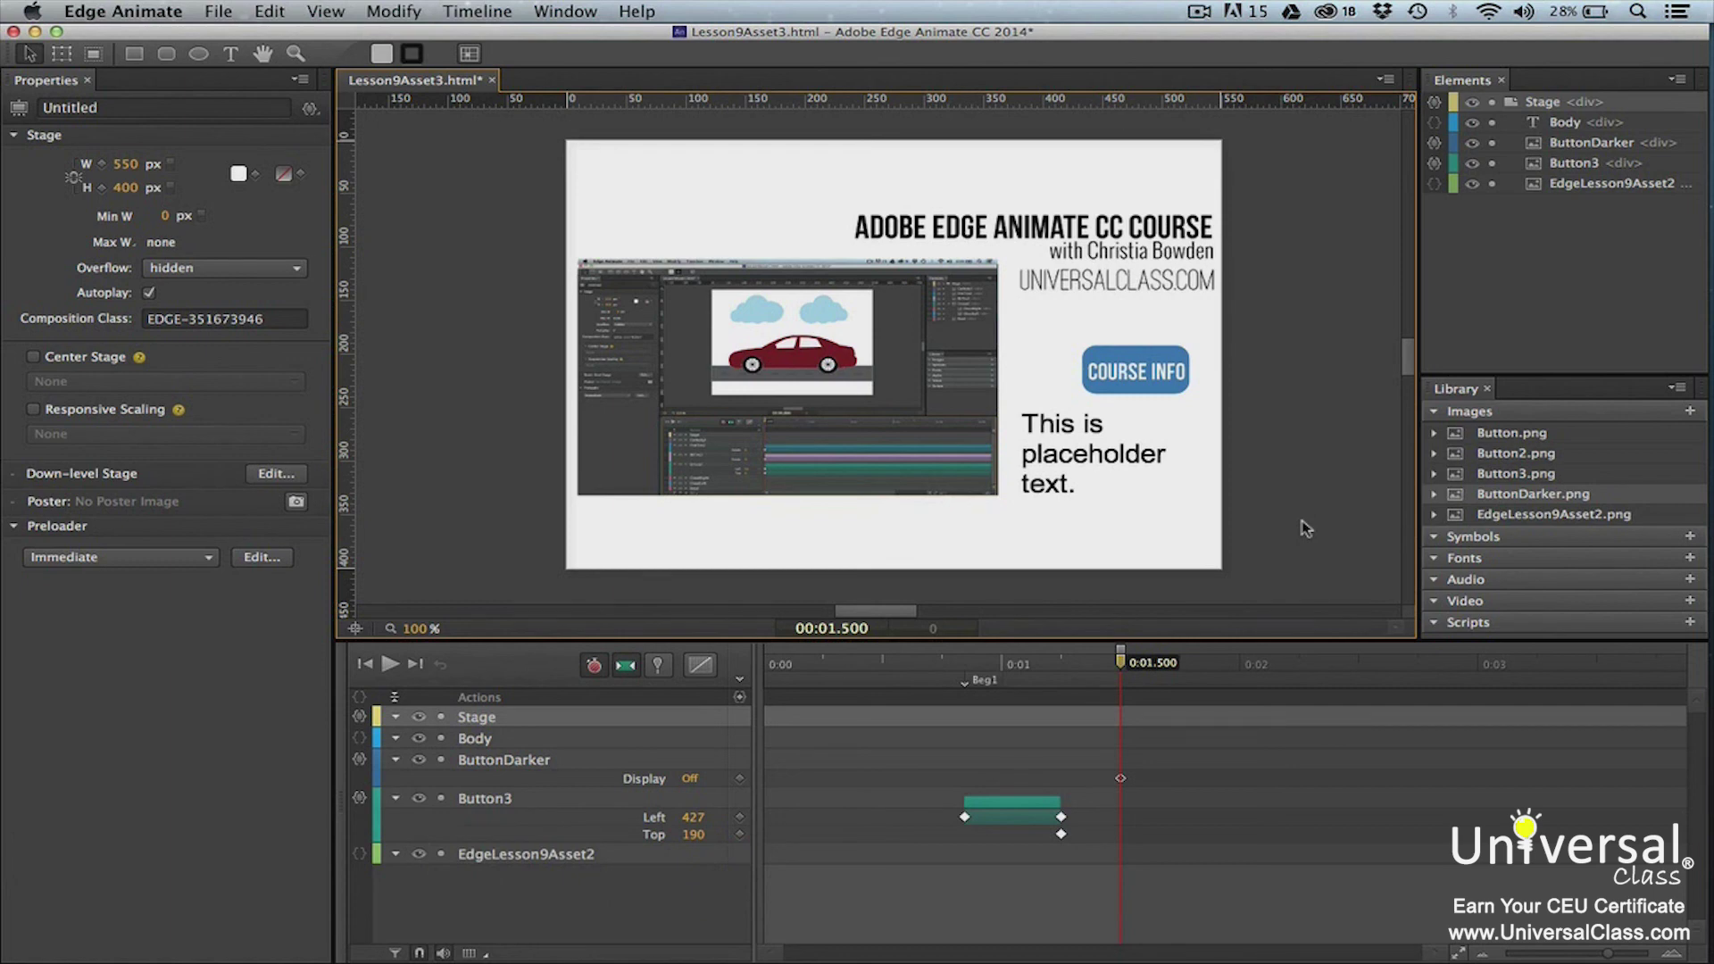
left_click(359, 719)
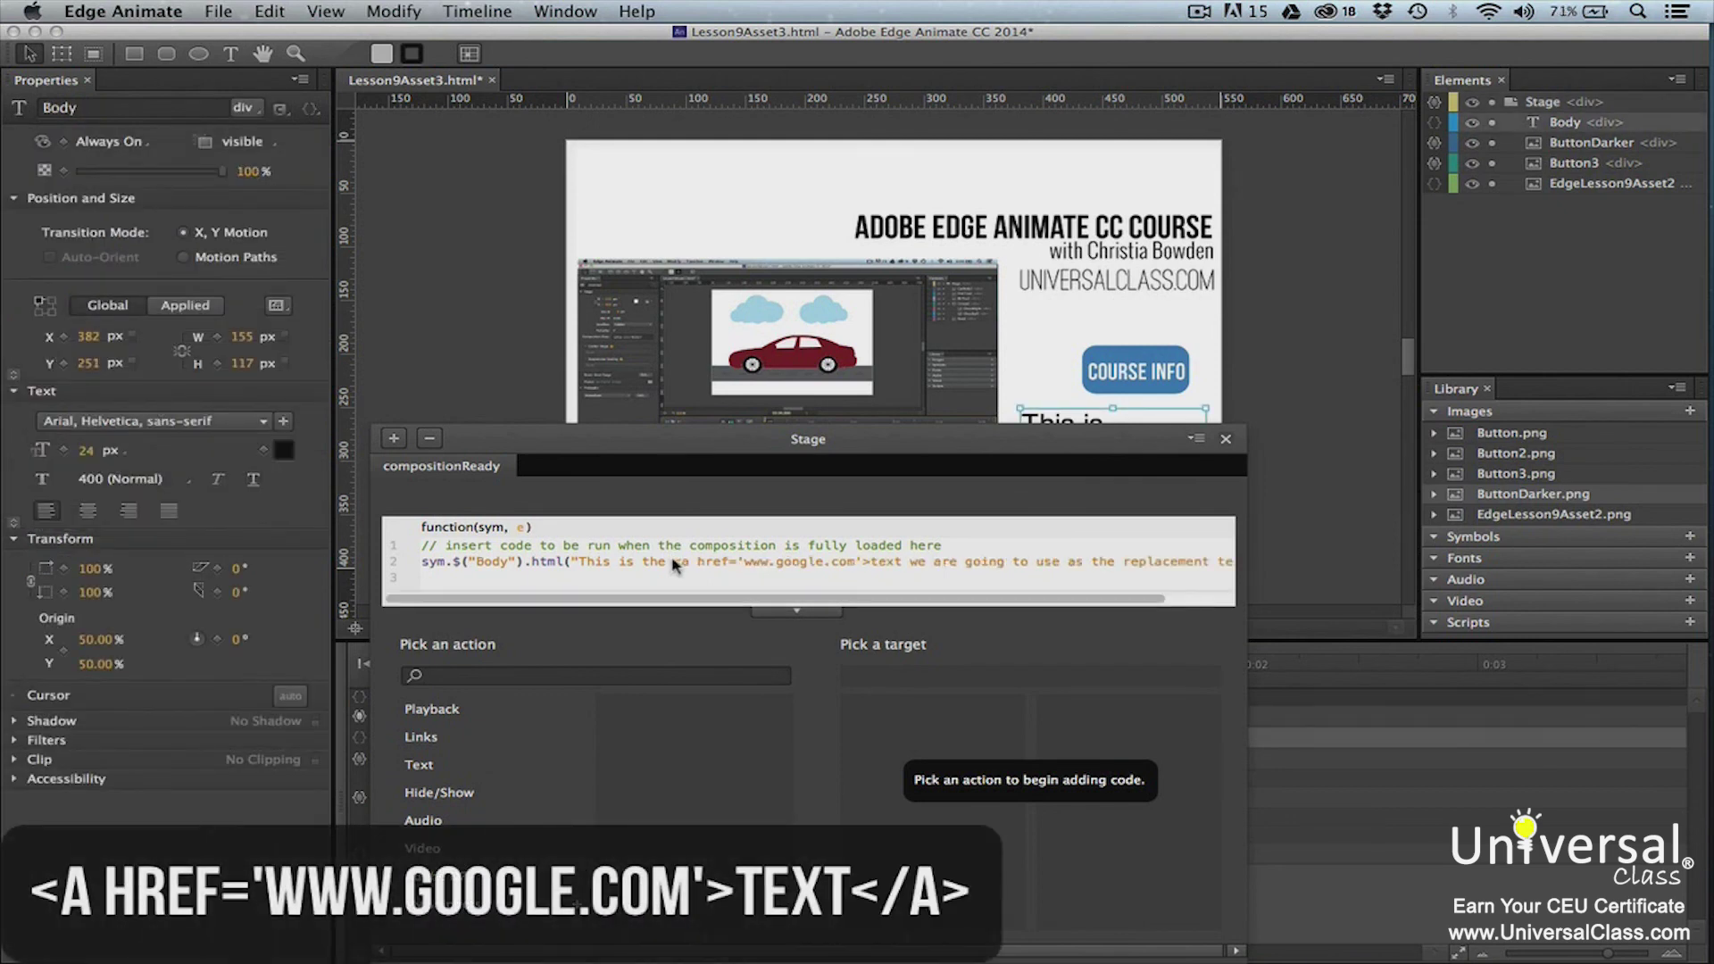
- Close the link around 'text' with </a> in the compositionReady code and close the editor
left_click(902, 561)
type("</a>")
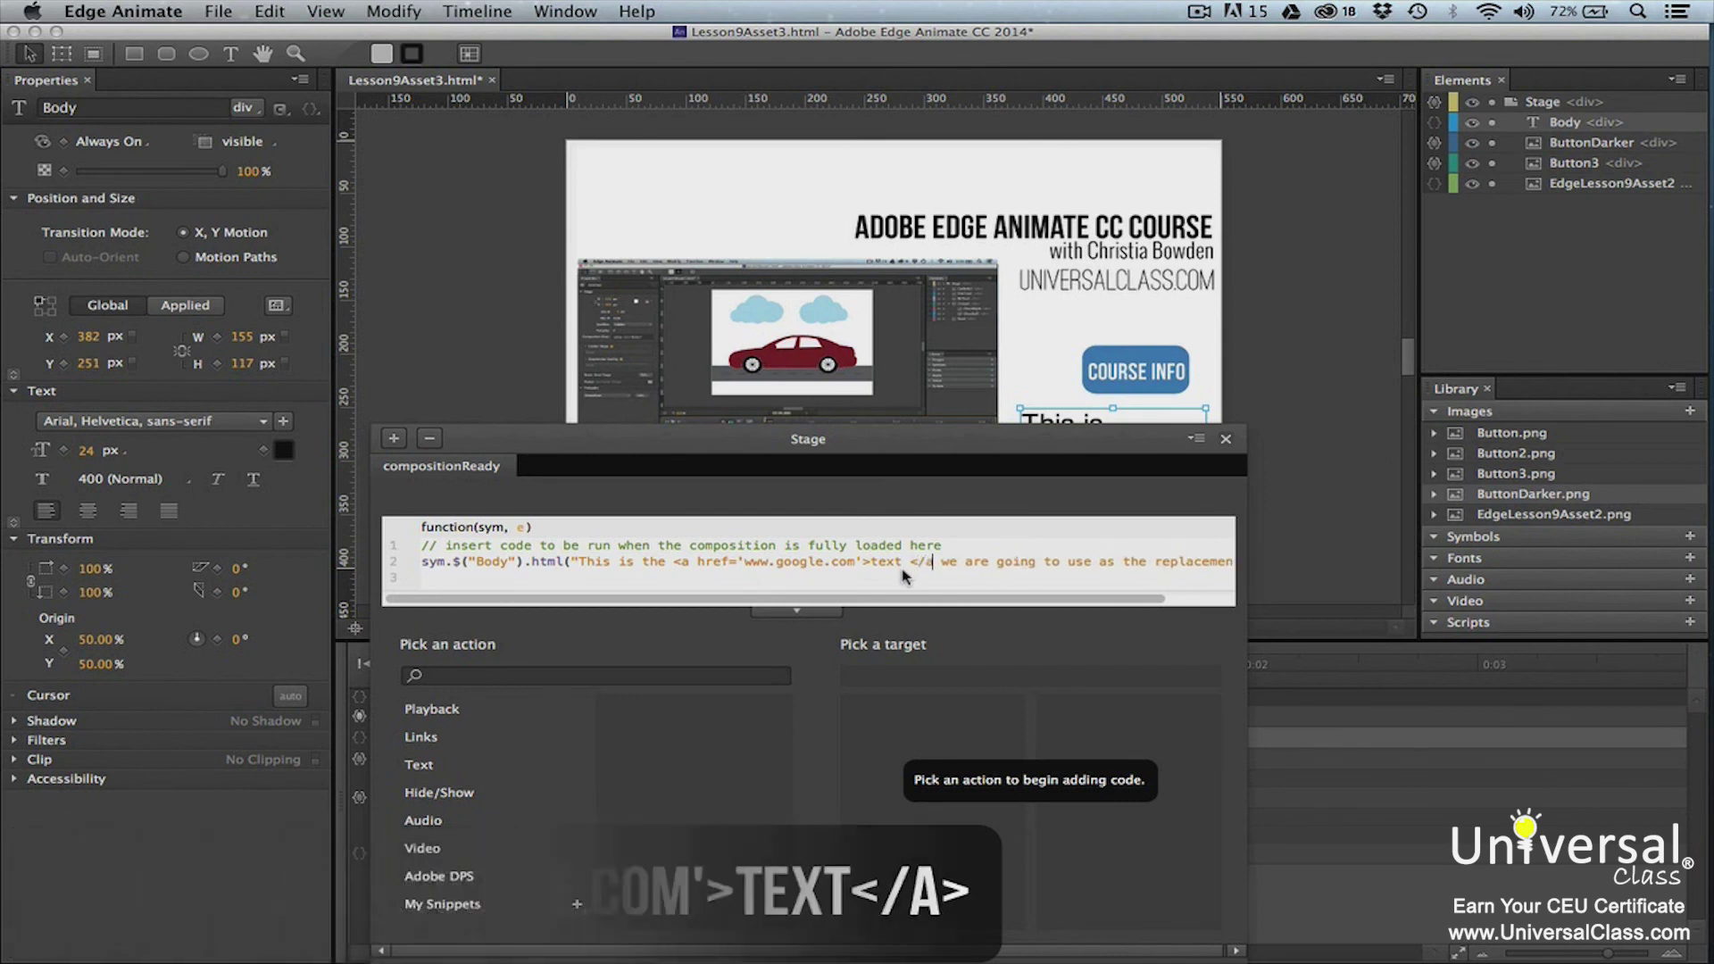
left_click(1226, 439)
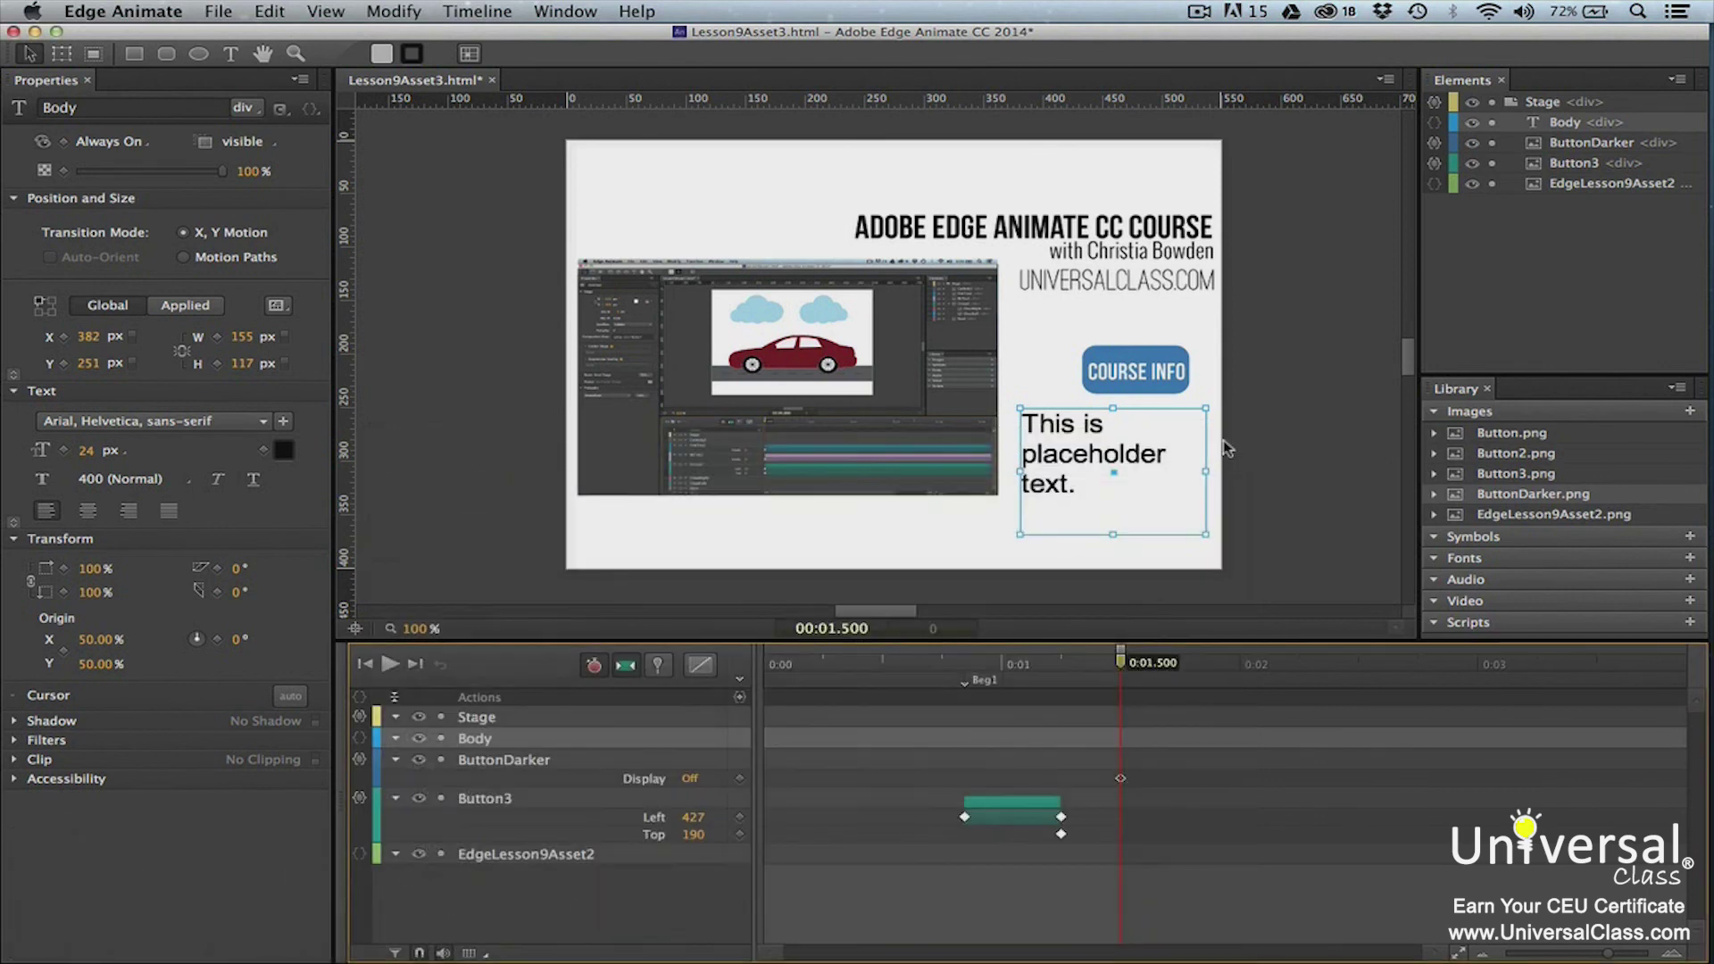
left_click(227, 11)
- Preview the composition in Safari to see 'text' rendered as a hyperlink
left_click(380, 332)
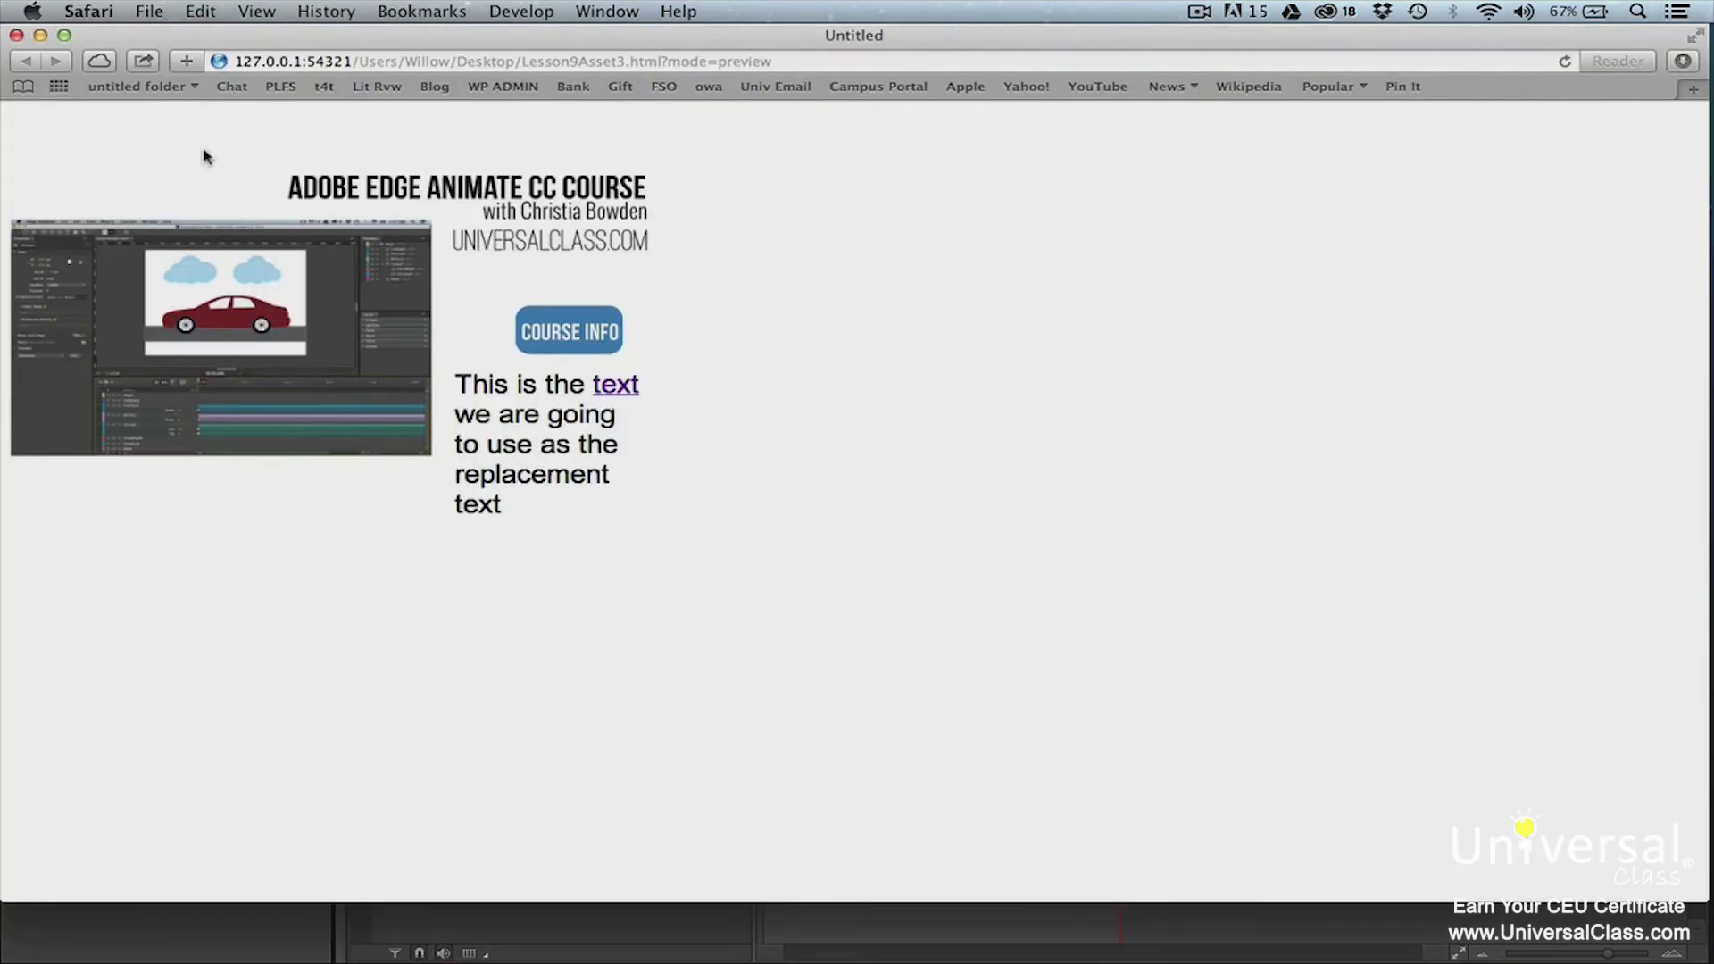